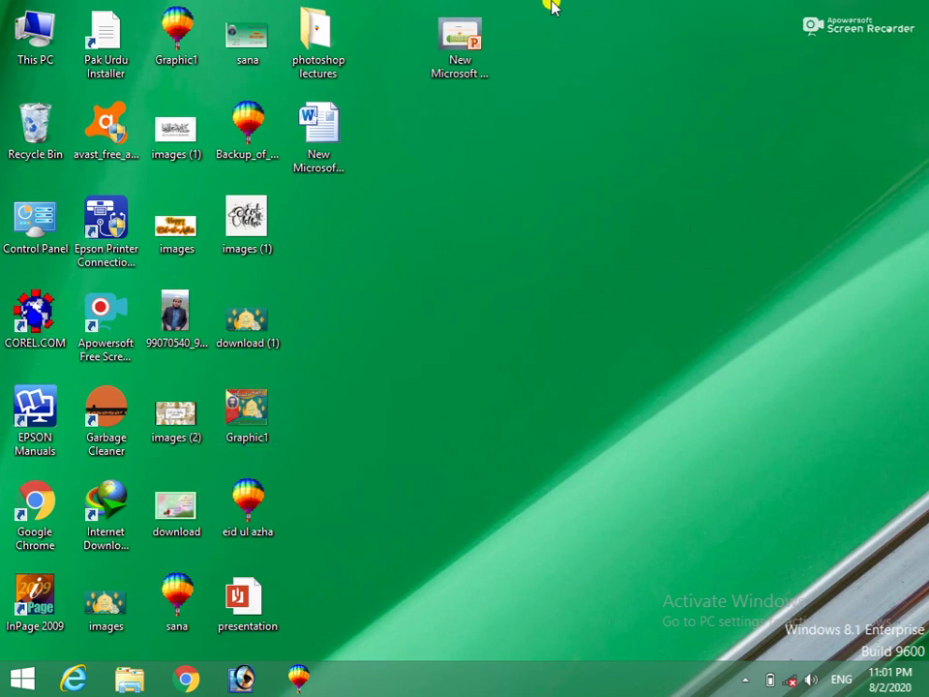
Open the 'New Microsoft PowerPoint Presentation' file from the desktop in PowerPoint
{"action": "double_click", "coordinate": [462, 39]}
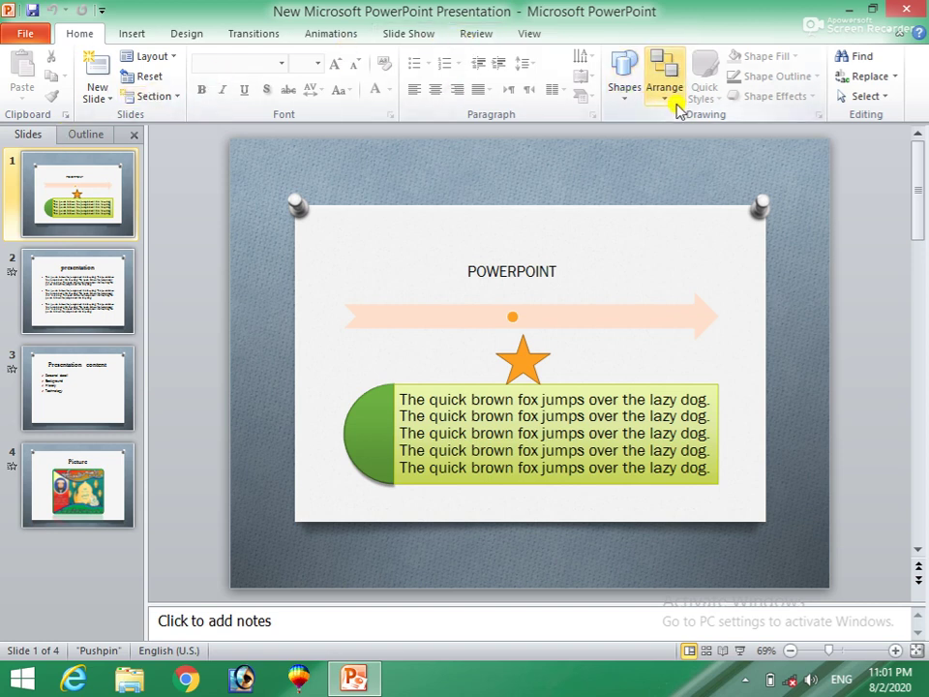
Apply the light lime-green Quick Style from the last column to the slide 1 SmartArt text box
{"action": "left_click", "coordinate": [573, 406]}
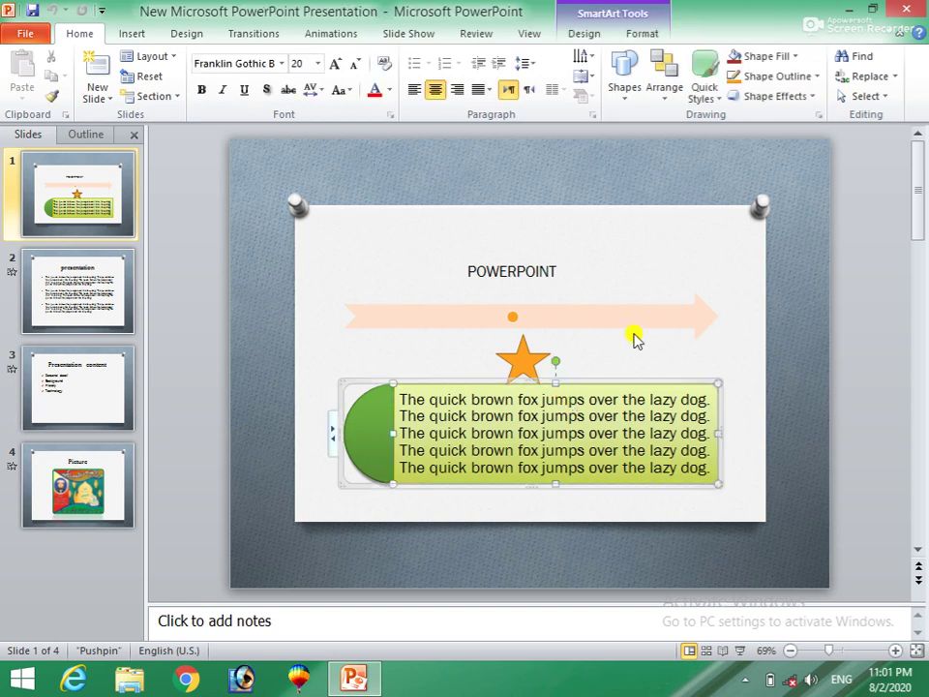
{"action": "left_click", "coordinate": [718, 103]}
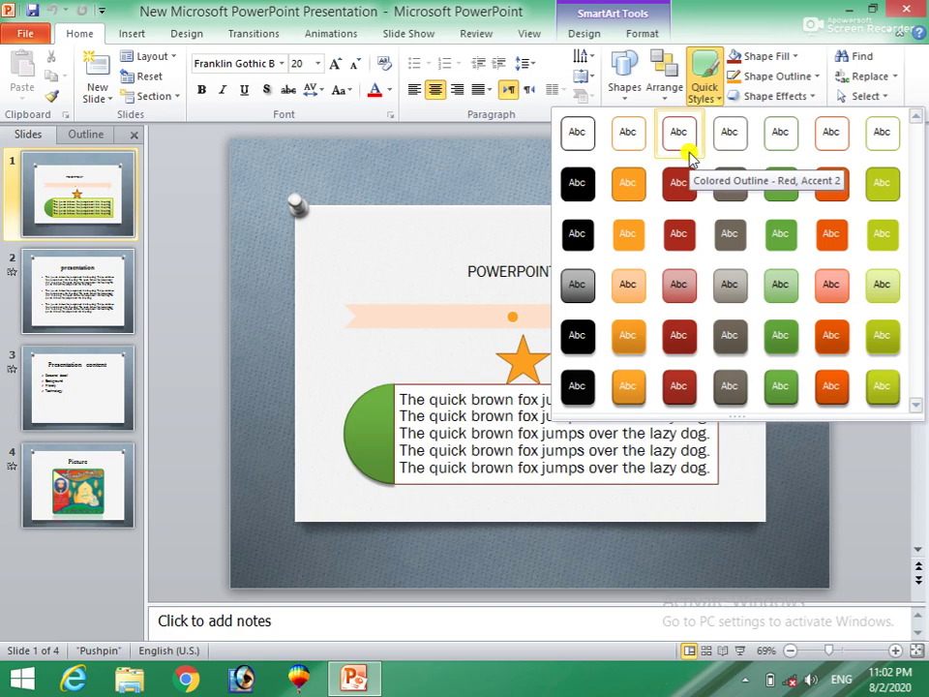
{"action": "left_click", "coordinate": [881, 293]}
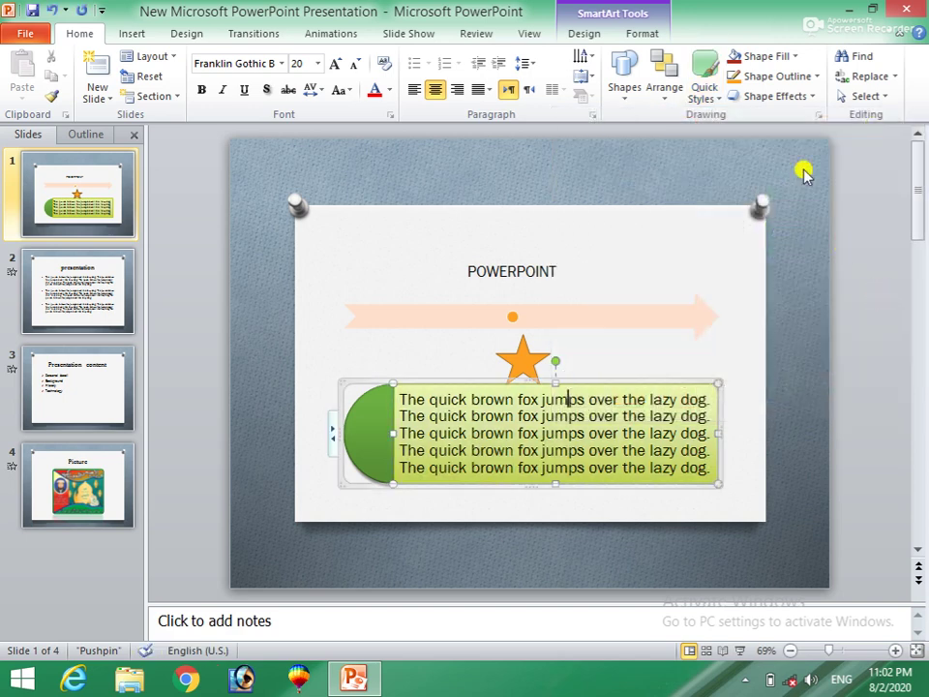
Fill the slide 1 SmartArt text box with the blue Denim texture
{"action": "left_click", "coordinate": [799, 65]}
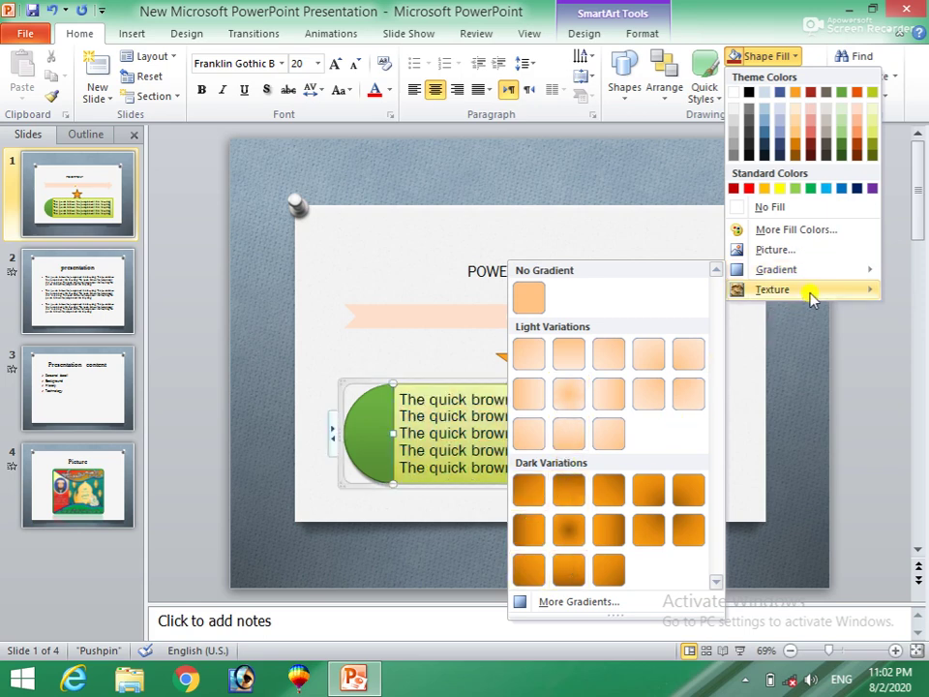
{"action": "mouse_move", "coordinate": [772, 290]}
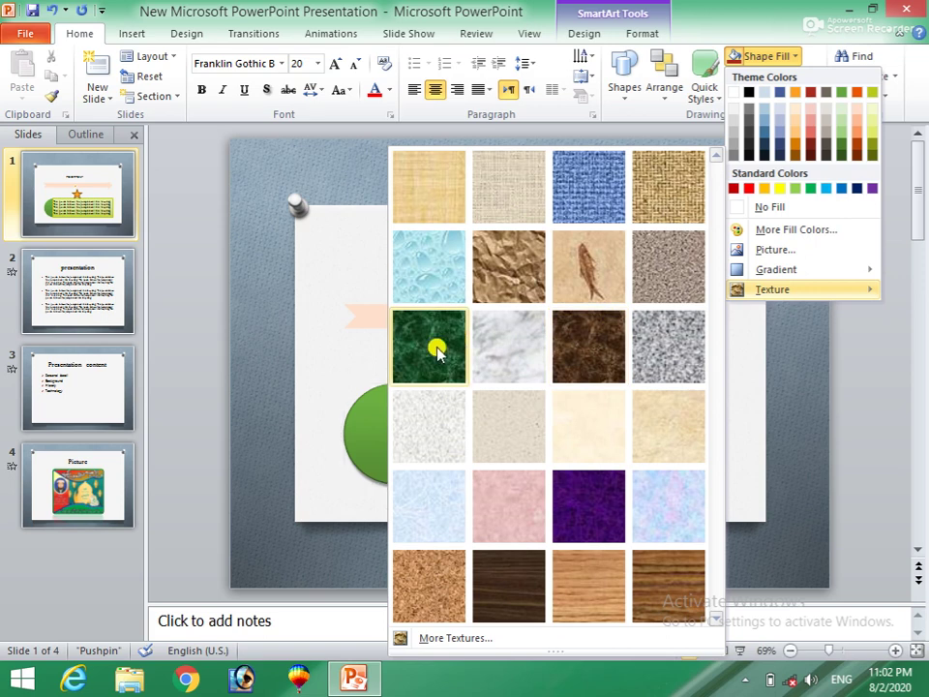
{"action": "left_click", "coordinate": [589, 190]}
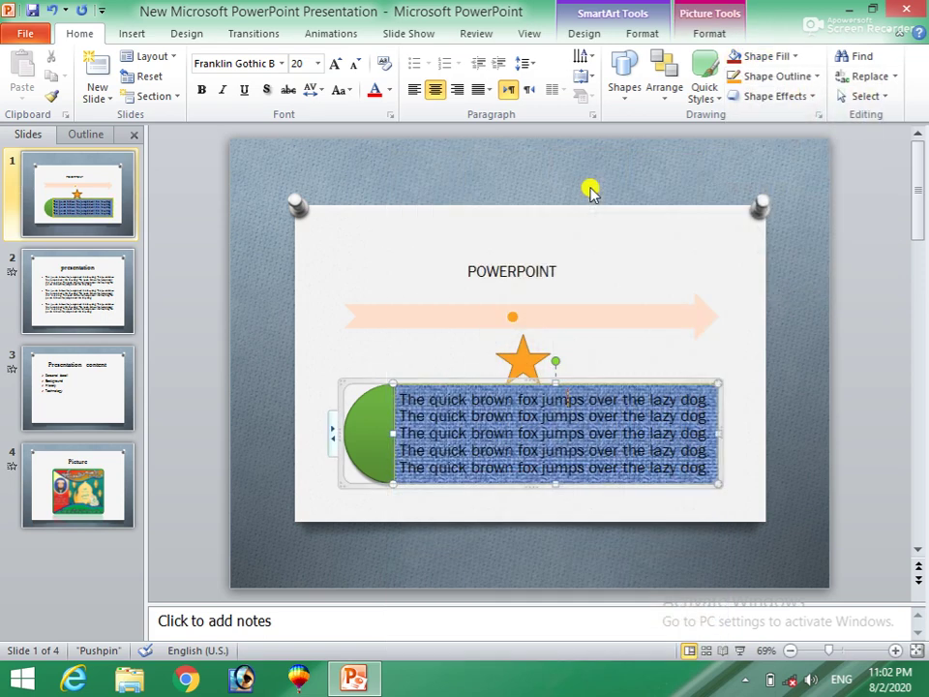
Give the denim text box a 4½ pt standard red outline
{"action": "left_click", "coordinate": [819, 77]}
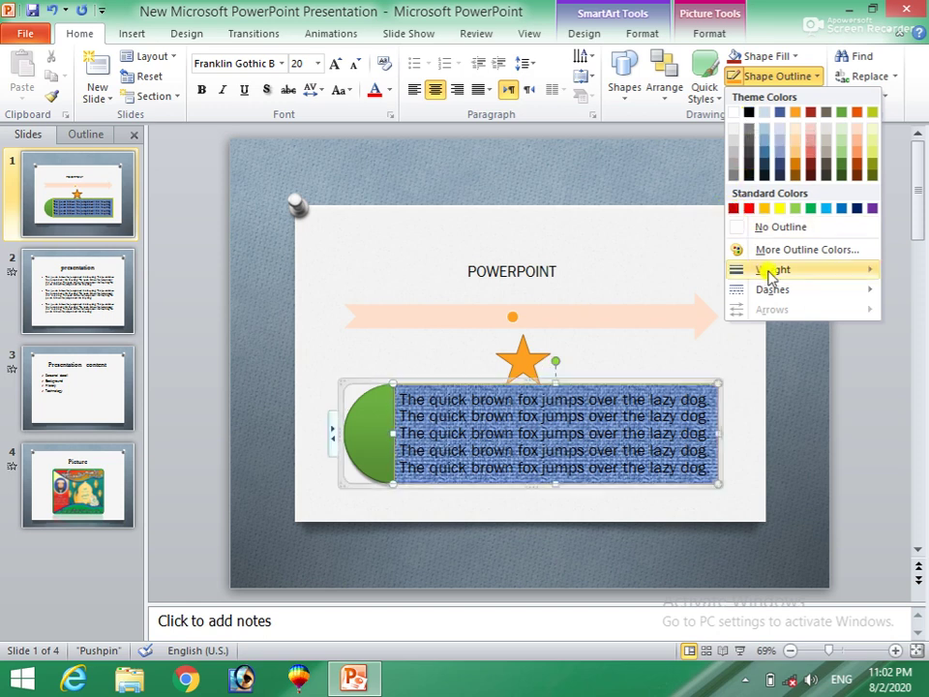
{"action": "mouse_move", "coordinate": [774, 269]}
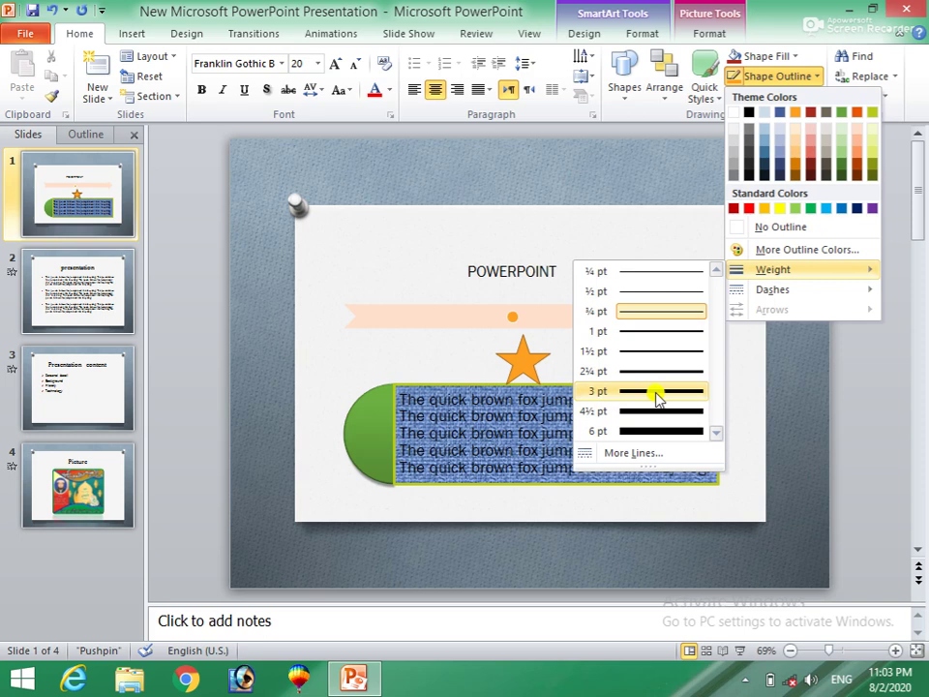
{"action": "left_click", "coordinate": [649, 411]}
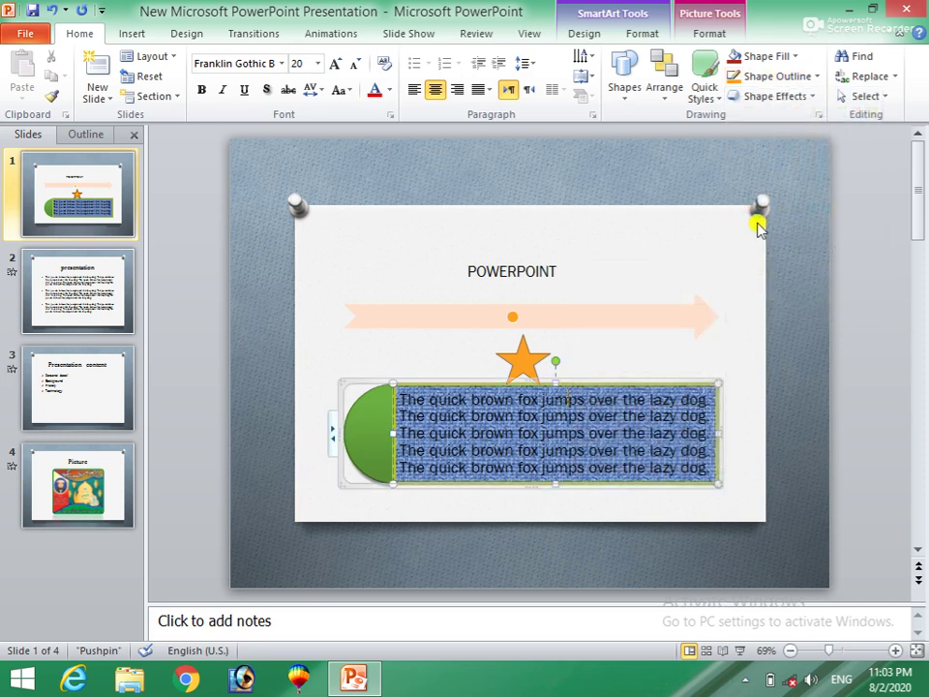
{"action": "left_click", "coordinate": [821, 85]}
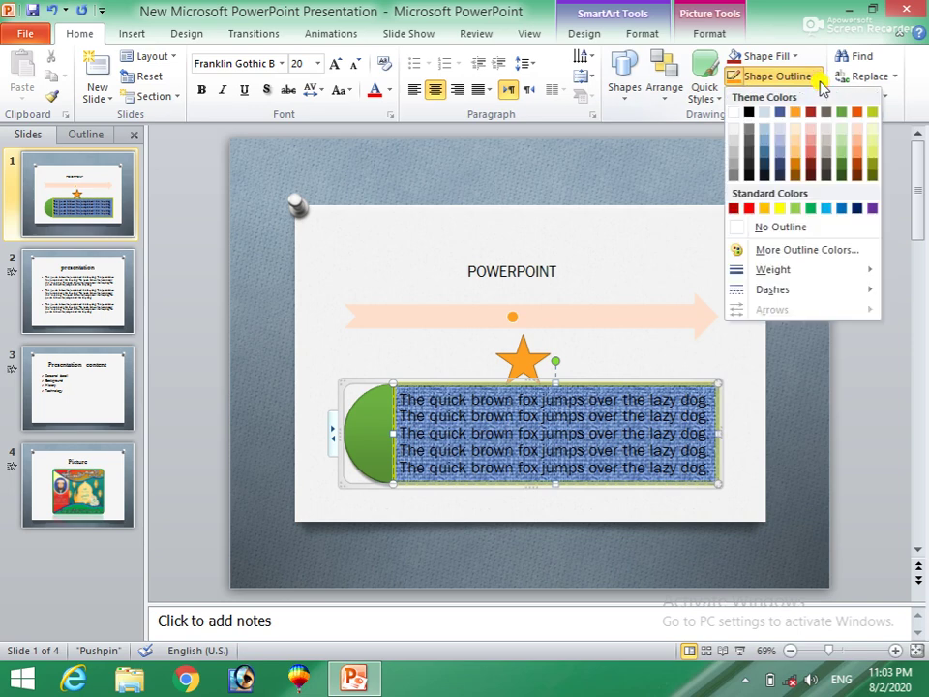
{"action": "left_click", "coordinate": [750, 210]}
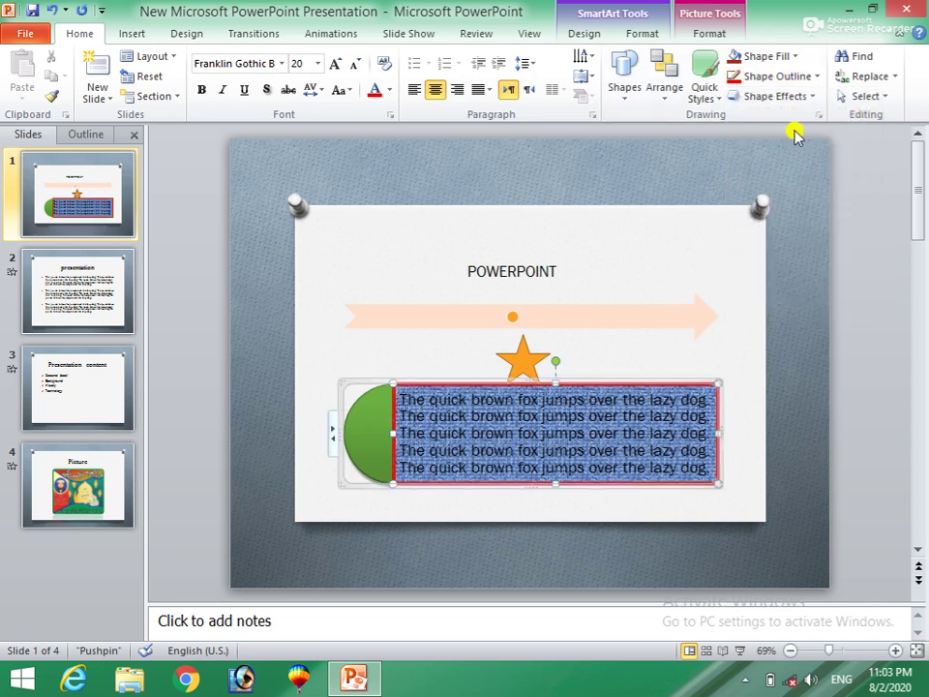
{"action": "left_click", "coordinate": [815, 101]}
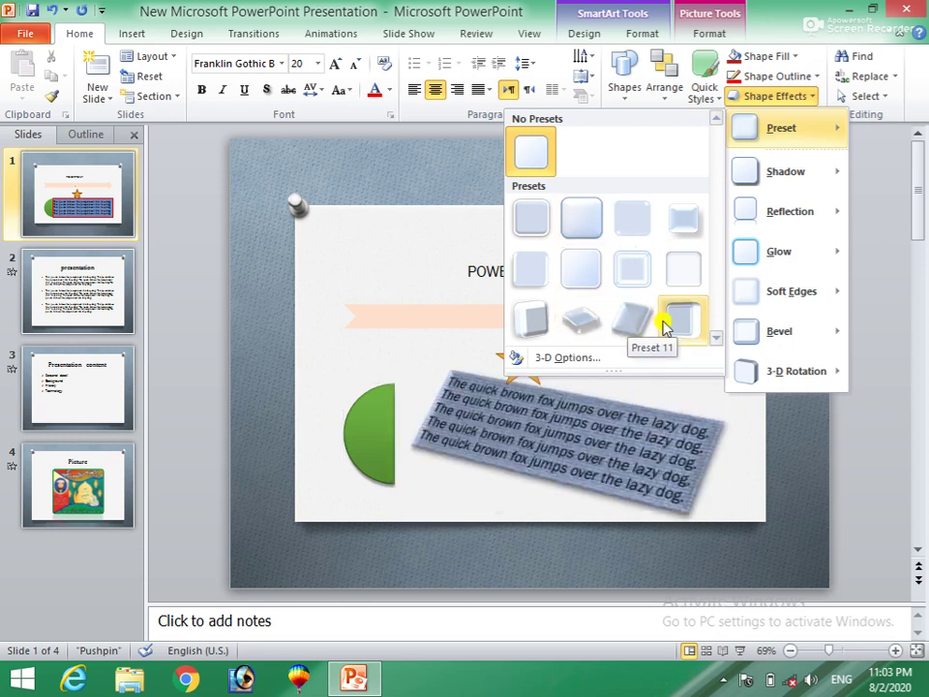
{"action": "mouse_move", "coordinate": [785, 171]}
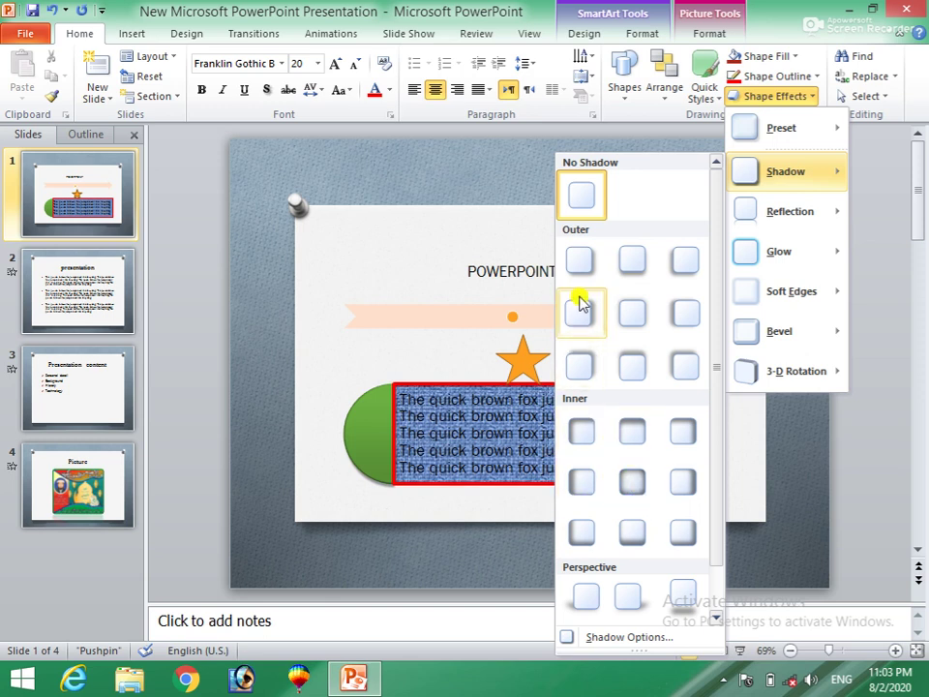
Add an outer shadow and a large reddish accent glow to the denim text box
{"action": "left_click", "coordinate": [684, 317]}
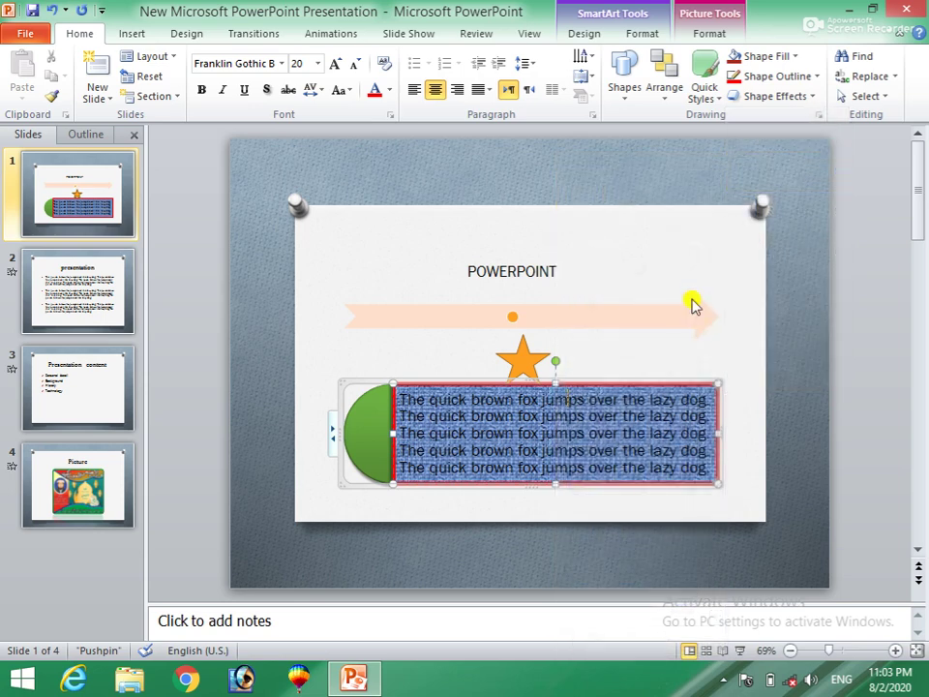
{"action": "left_click", "coordinate": [811, 104]}
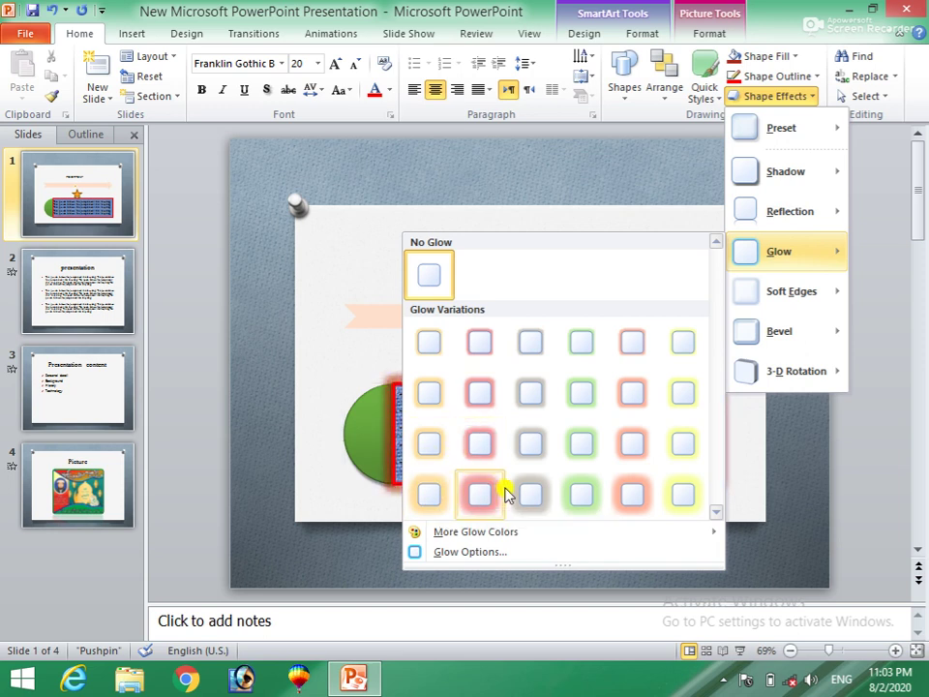
{"action": "left_click", "coordinate": [624, 495]}
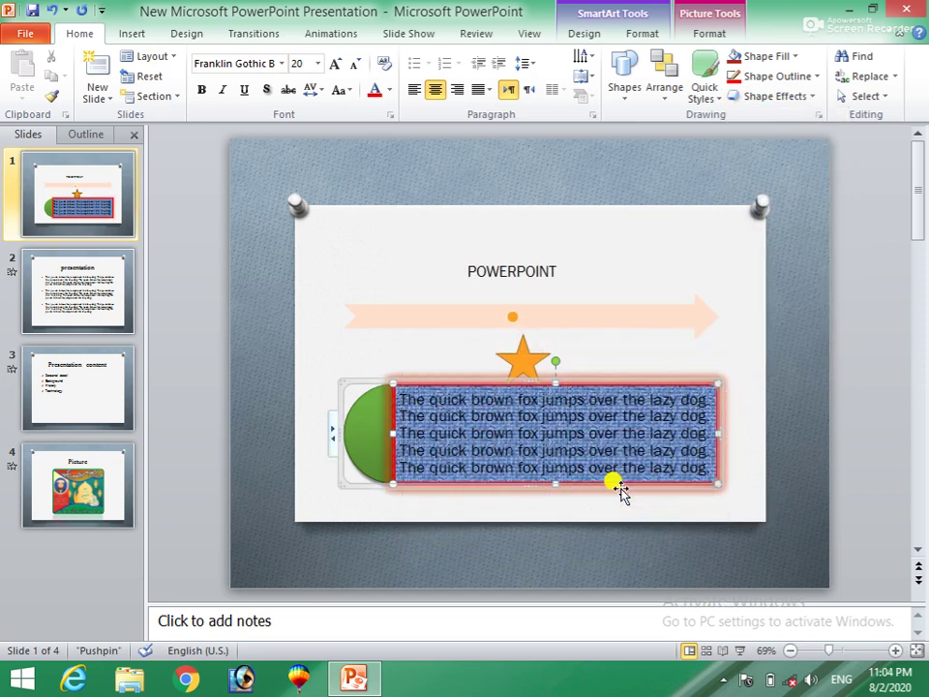
{"action": "left_click", "coordinate": [811, 96]}
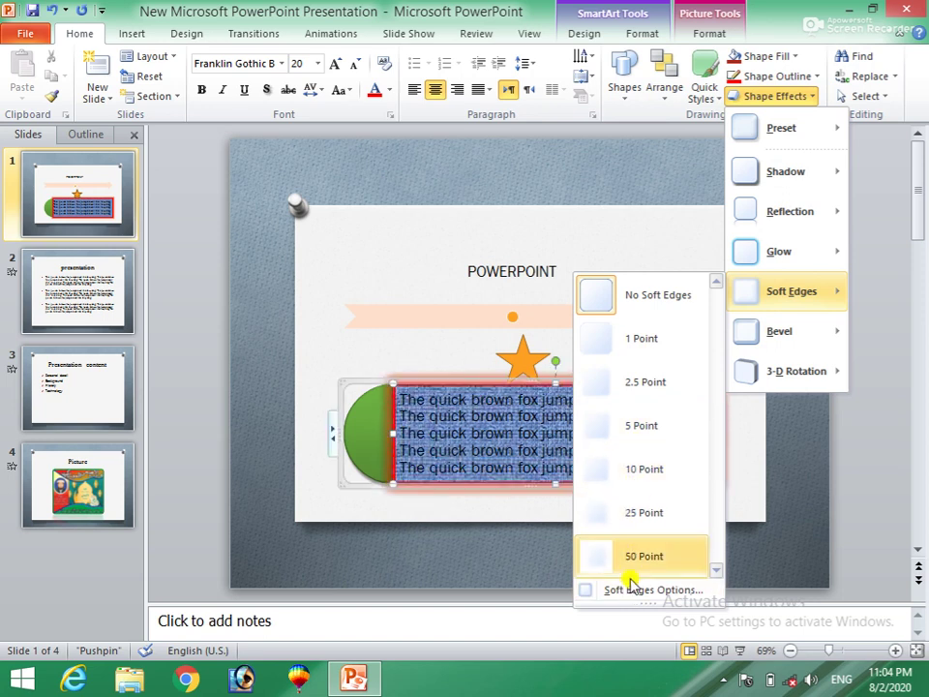
{"action": "mouse_move", "coordinate": [779, 331]}
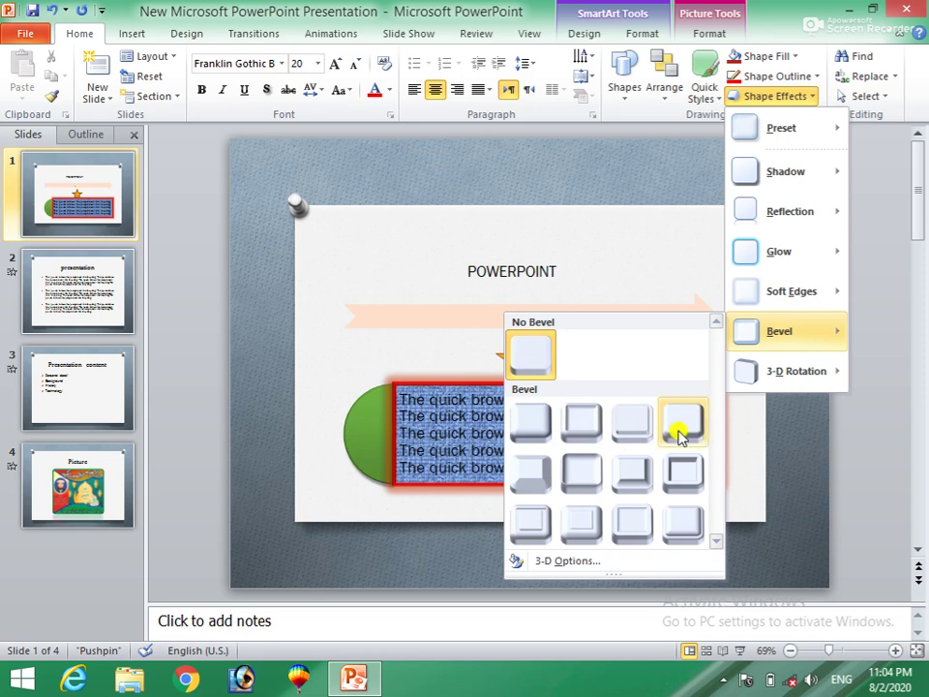
Bevel the denim text box, try a parallel 3-D rotation, then deselect the SmartArt graphic
{"action": "left_click", "coordinate": [578, 485]}
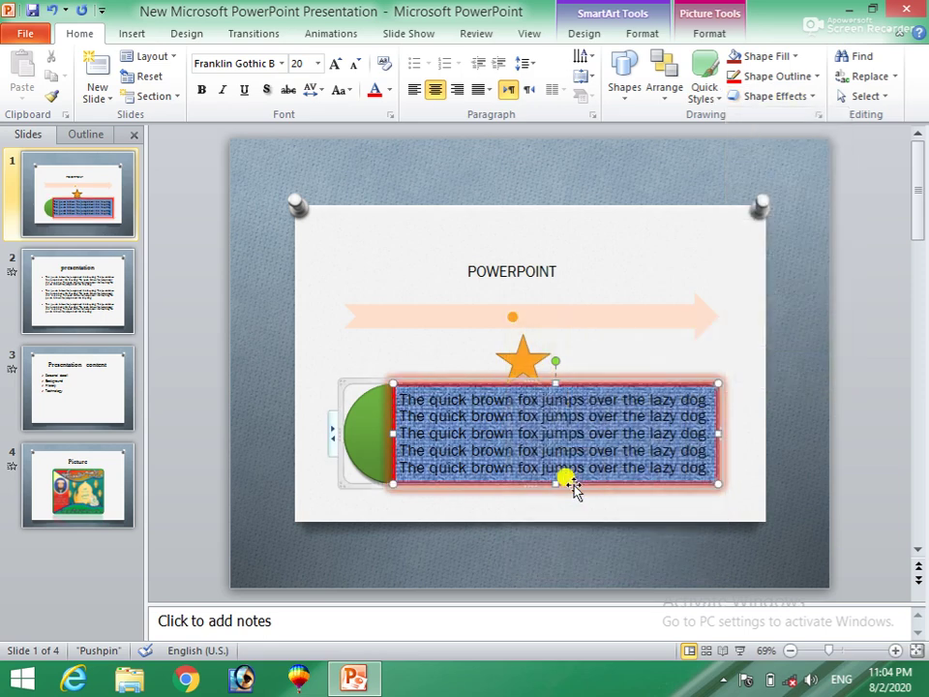
{"action": "left_click", "coordinate": [811, 98]}
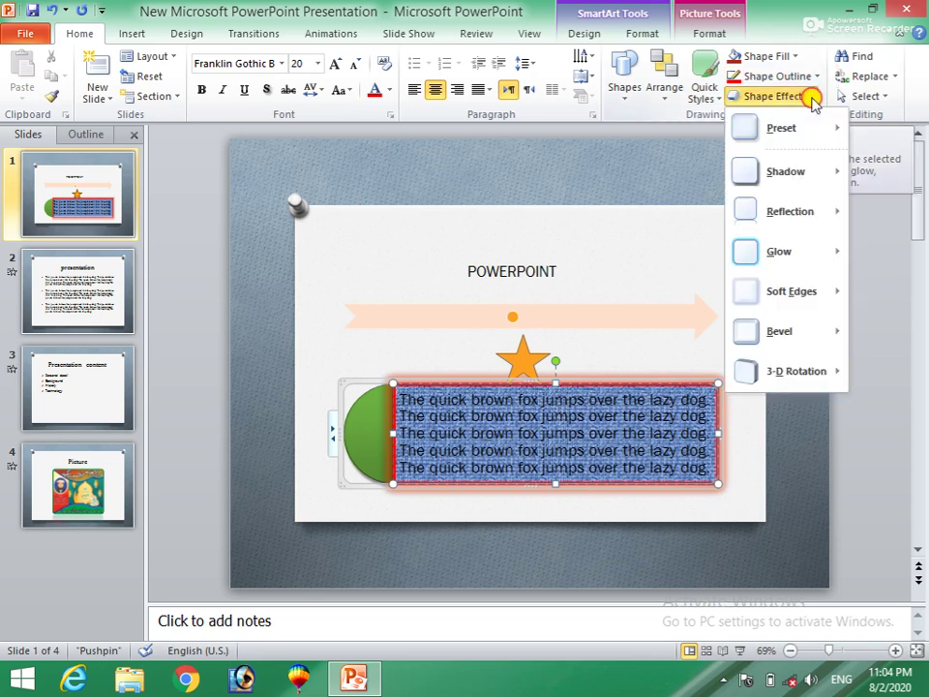
{"action": "mouse_move", "coordinate": [786, 370]}
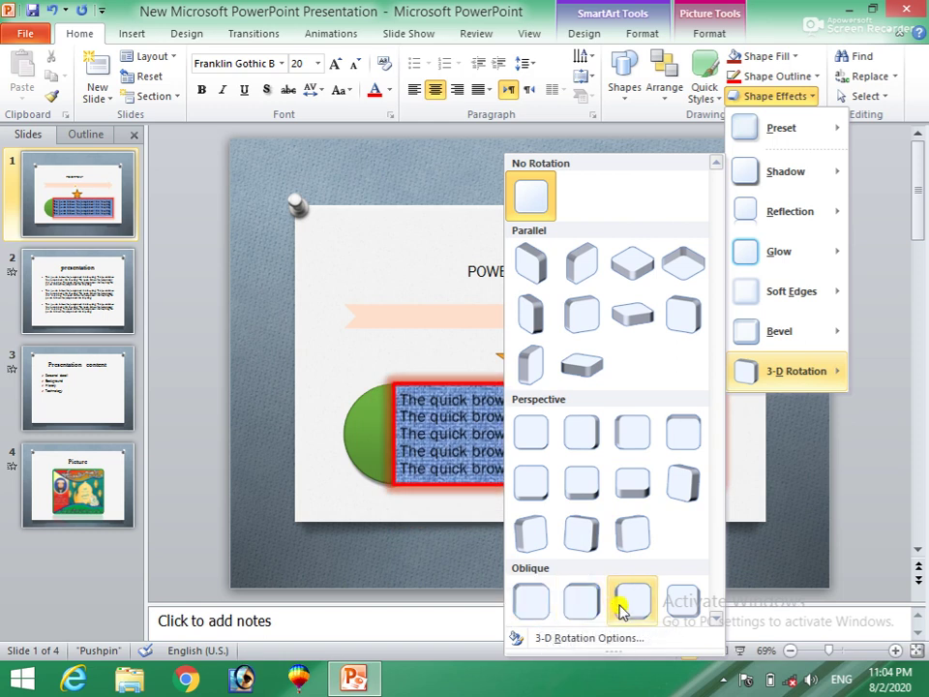
{"action": "left_click", "coordinate": [582, 312]}
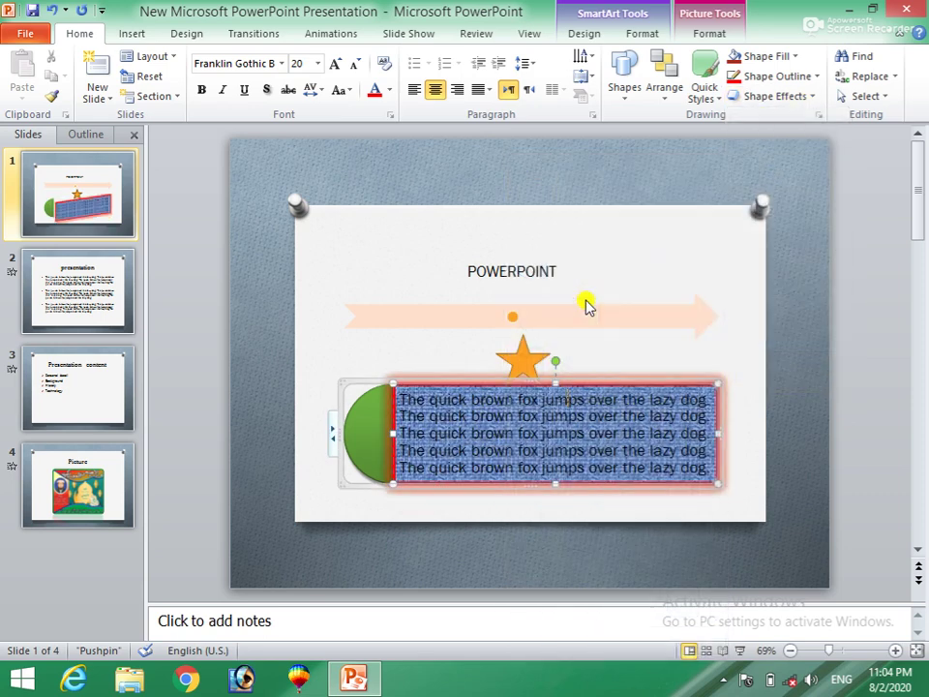
{"action": "left_click", "coordinate": [638, 272]}
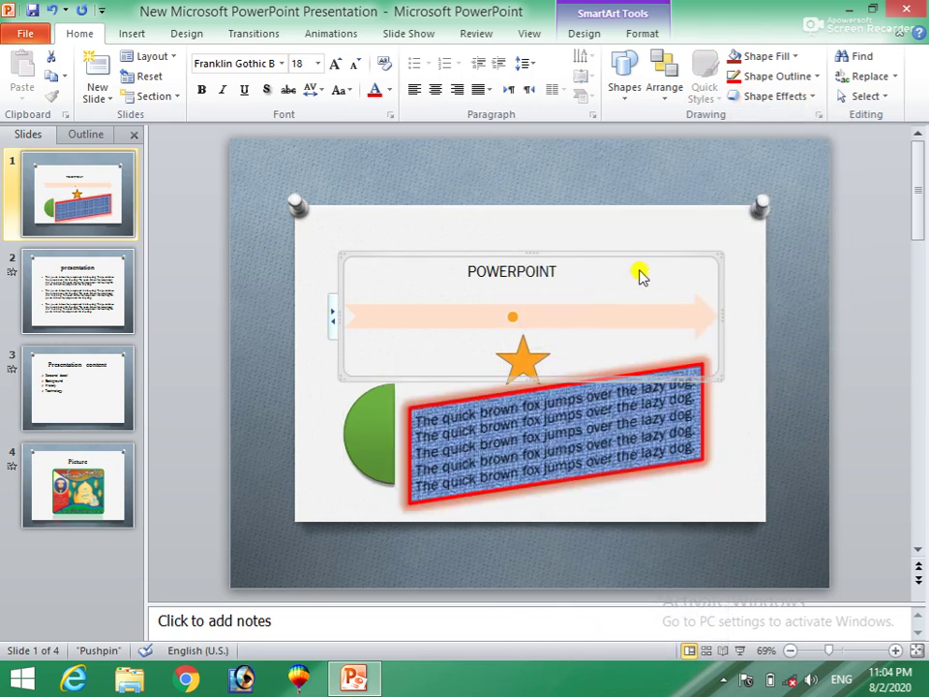
{"action": "left_click", "coordinate": [746, 382]}
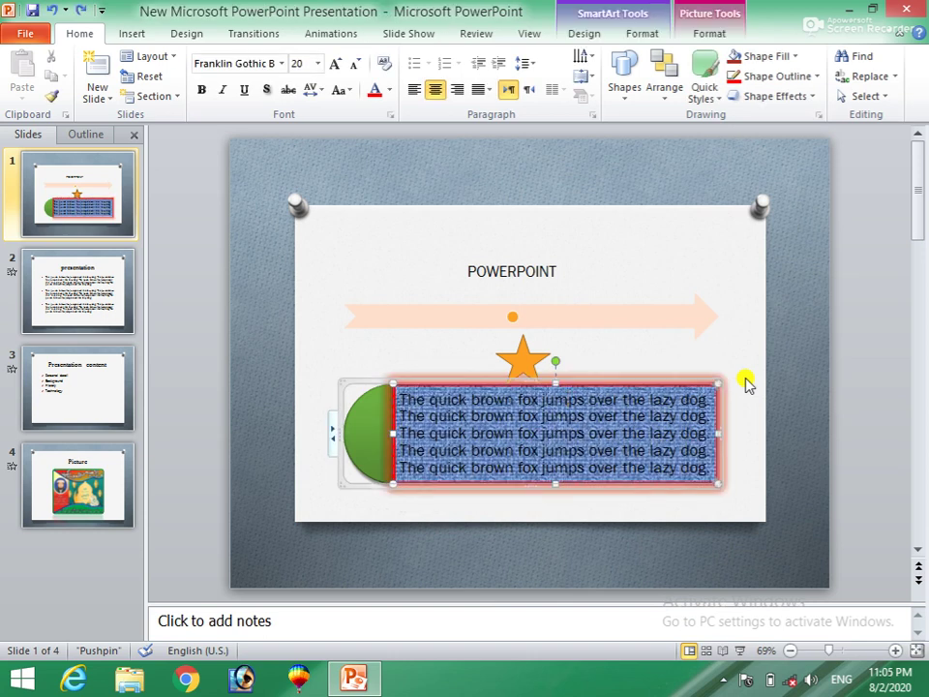
Search the presentation for 'fox', stepping through every match to the end
{"action": "left_click", "coordinate": [864, 56]}
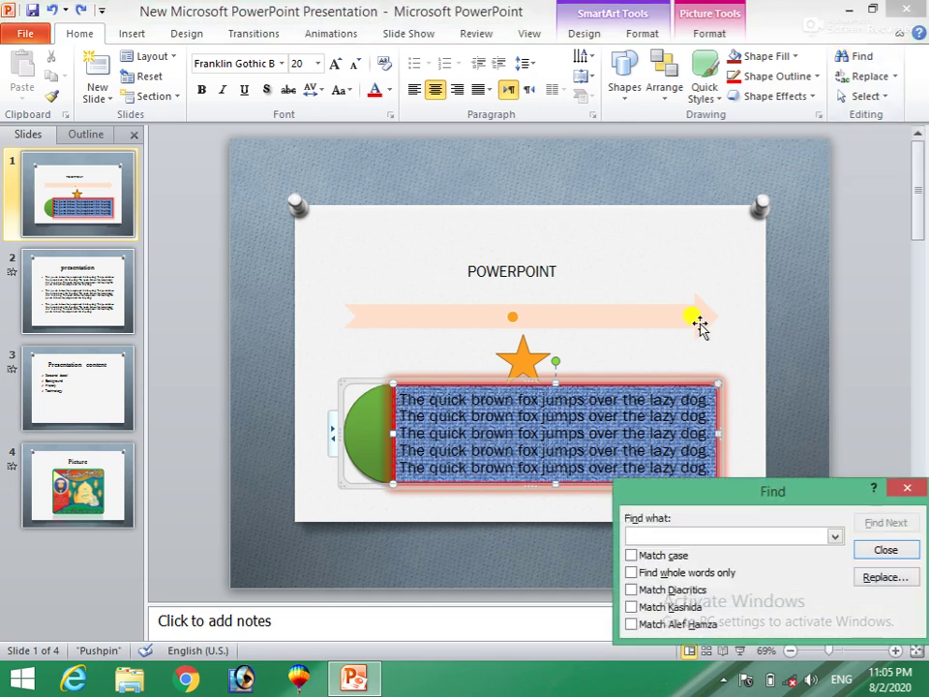
{"action": "type", "text": "fox"}
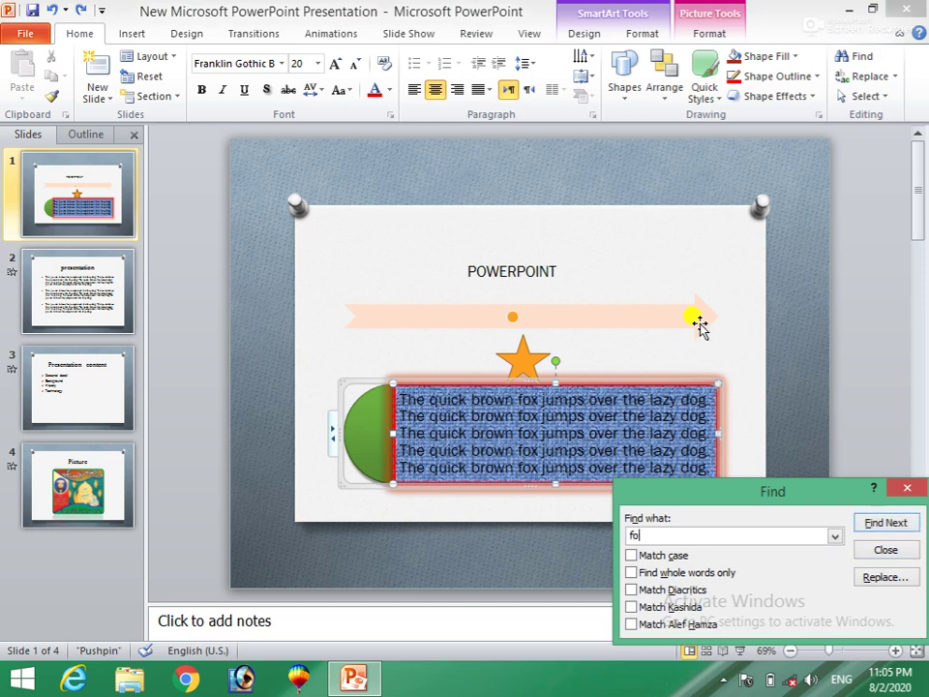
{"action": "left_click", "coordinate": [892, 526]}
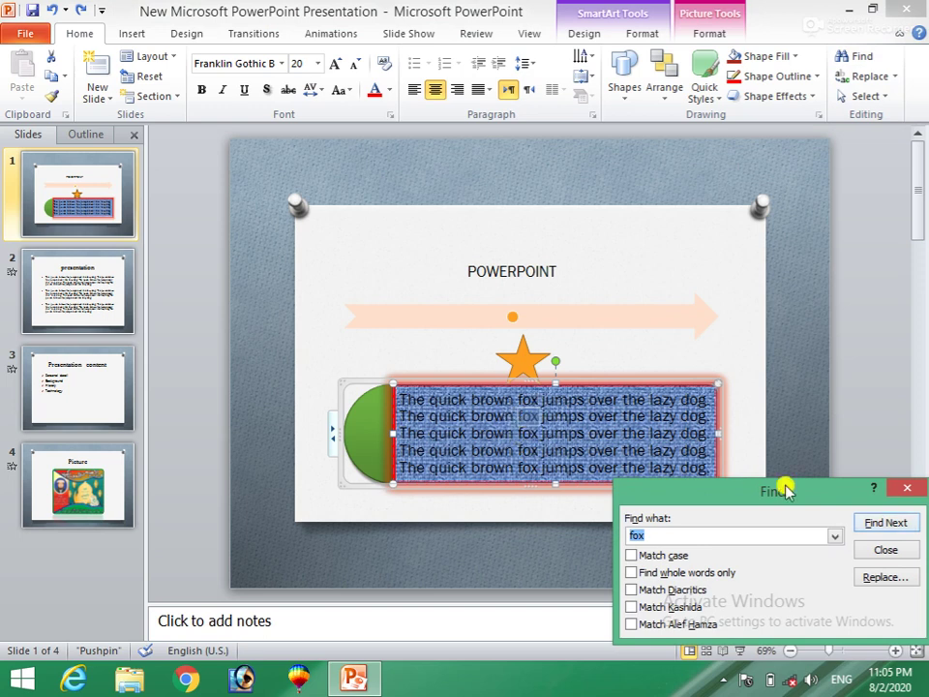
{"action": "left_click", "coordinate": [879, 522]}
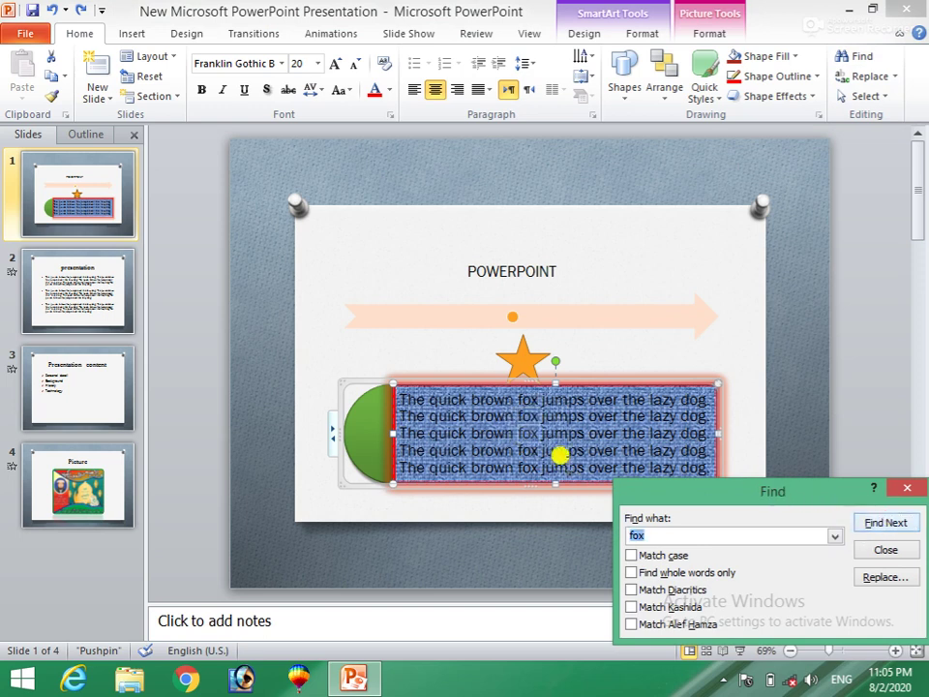
{"action": "left_click", "coordinate": [872, 523]}
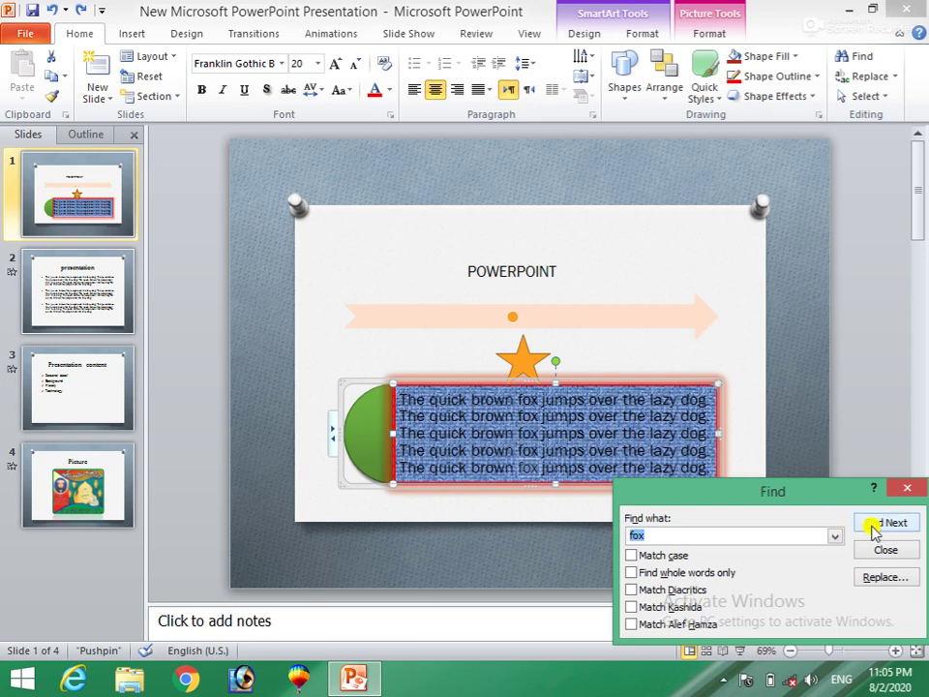
{"action": "left_click", "coordinate": [873, 524]}
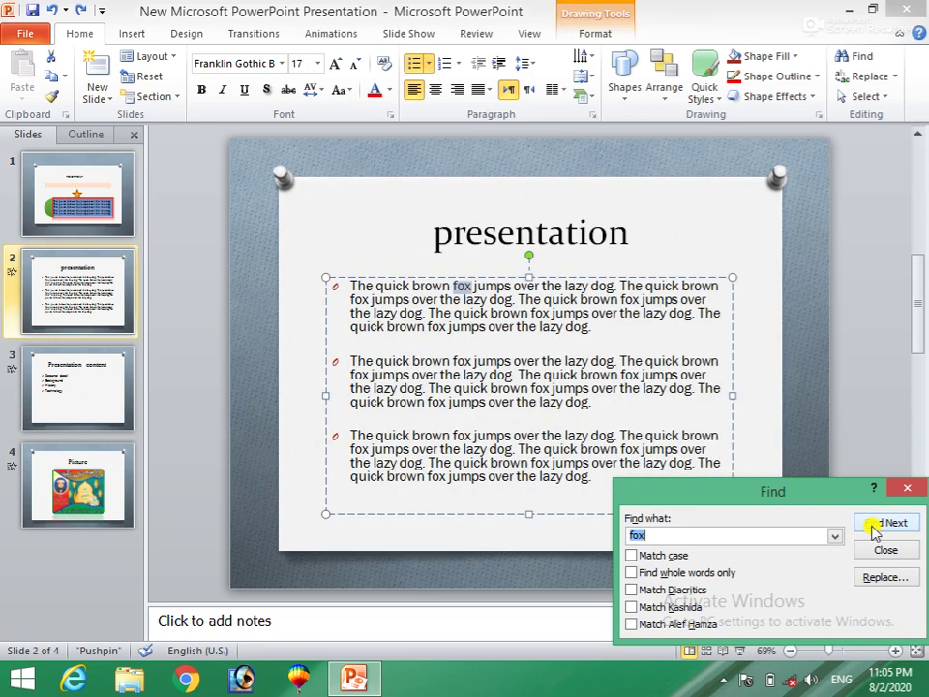
{"action": "left_click", "coordinate": [873, 524]}
{"action": "left_click", "coordinate": [872, 524]}
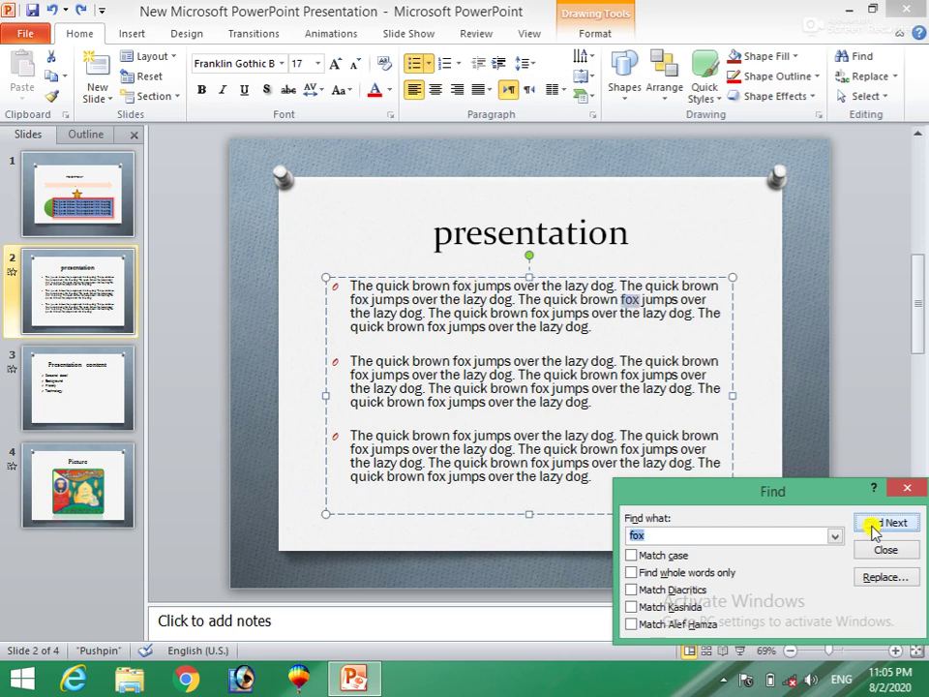
{"action": "left_click", "coordinate": [873, 524]}
{"action": "left_click", "coordinate": [873, 524]}
{"action": "left_click", "coordinate": [873, 524]}
{"action": "left_click", "coordinate": [873, 523]}
{"action": "left_click", "coordinate": [873, 524]}
{"action": "left_click", "coordinate": [873, 523]}
{"action": "left_click", "coordinate": [873, 524]}
{"action": "left_click", "coordinate": [873, 523]}
{"action": "left_click", "coordinate": [873, 523]}
{"action": "left_click", "coordinate": [873, 523]}
{"action": "left_click", "coordinate": [873, 524]}
{"action": "left_click", "coordinate": [873, 524]}
{"action": "left_click", "coordinate": [873, 524]}
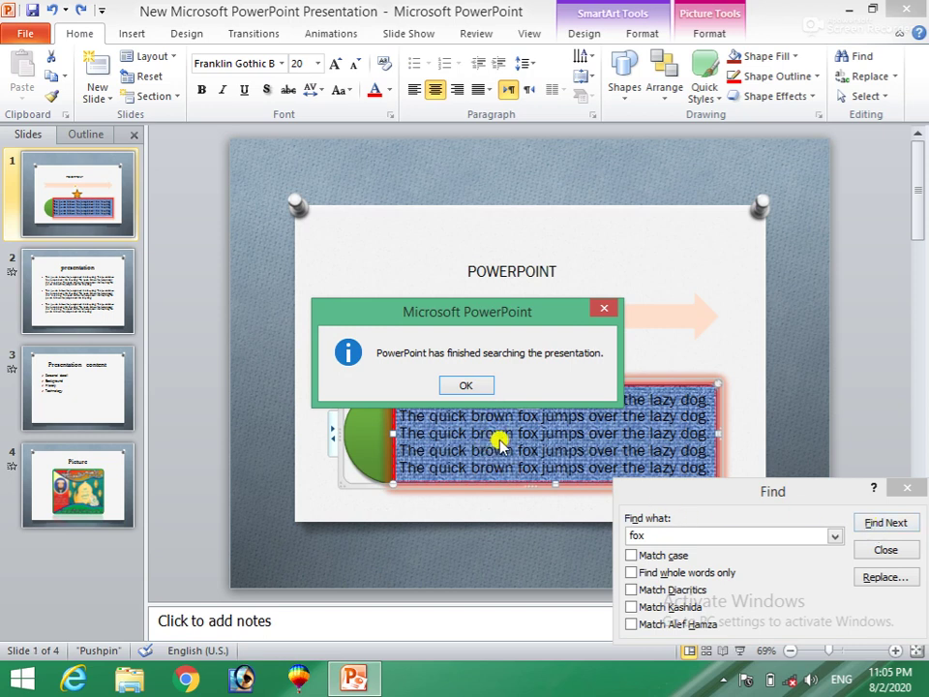
Dismiss the search-finished message, close the Find dialog, and show the Replace options
{"action": "left_click", "coordinate": [465, 384]}
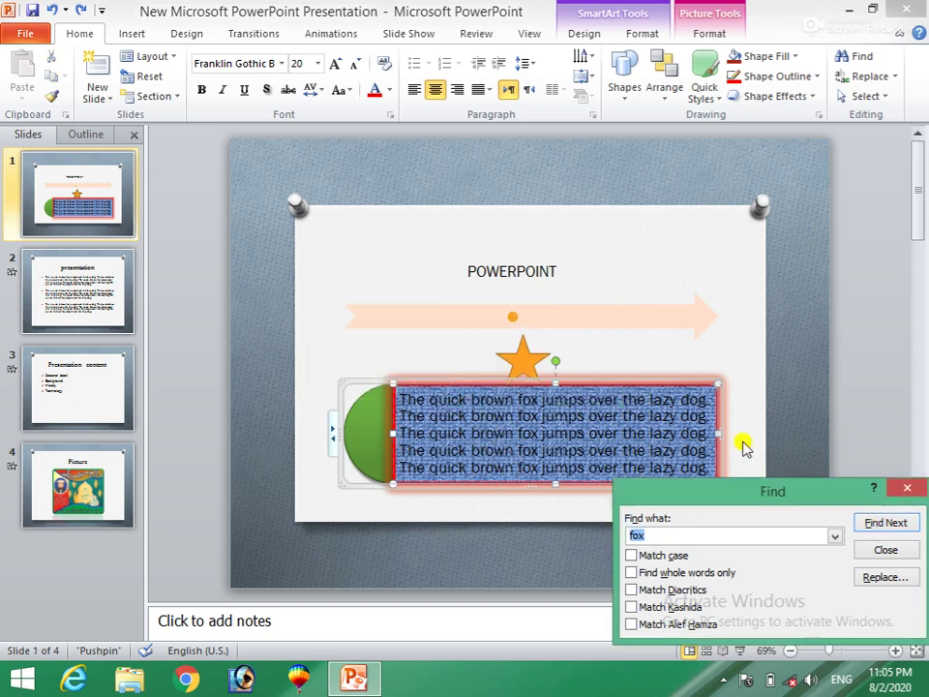
{"action": "left_click", "coordinate": [910, 493]}
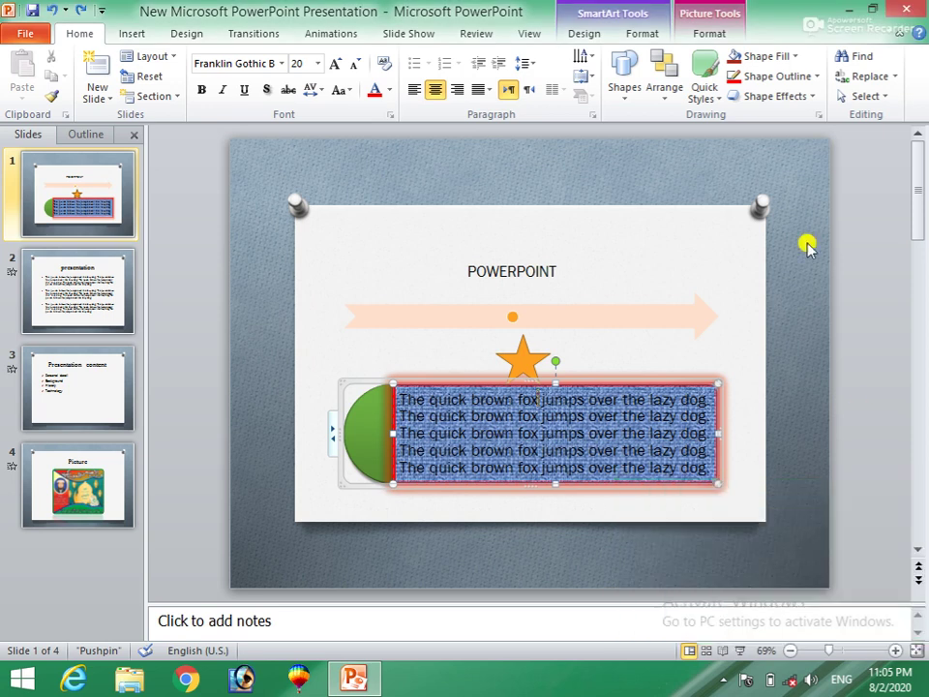
{"action": "left_click", "coordinate": [897, 78]}
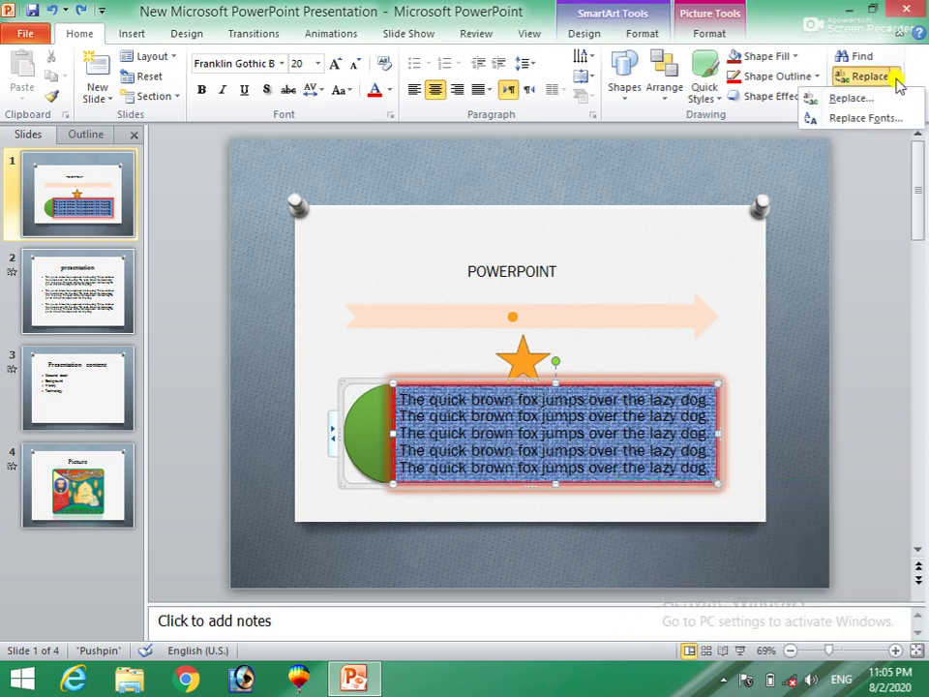
{"action": "left_click", "coordinate": [851, 98]}
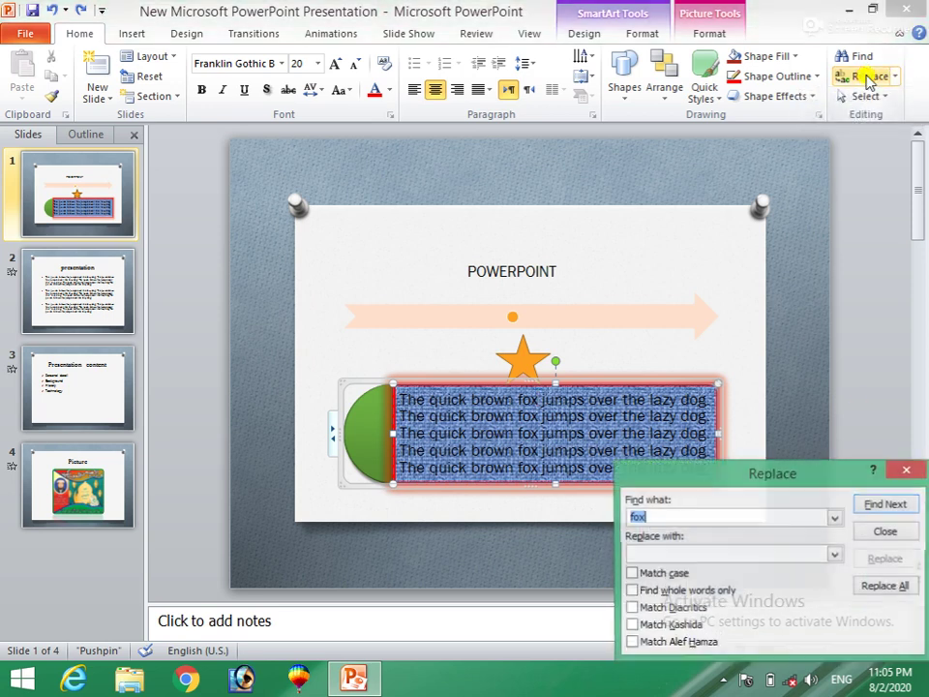
{"action": "left_click", "coordinate": [652, 554]}
{"action": "type", "text": "foxe"}
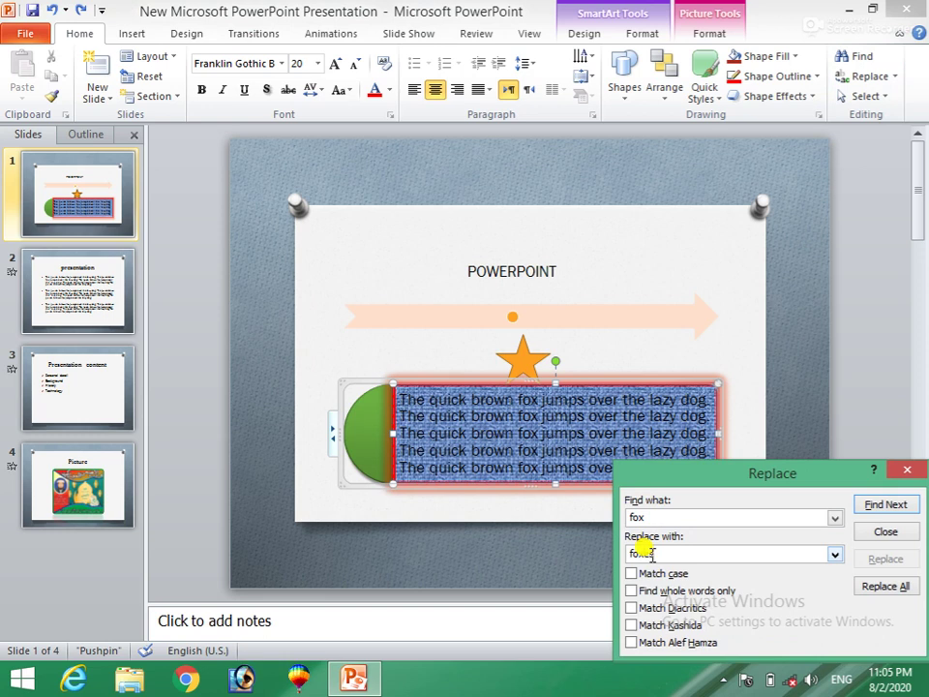
{"action": "type", "text": "s"}
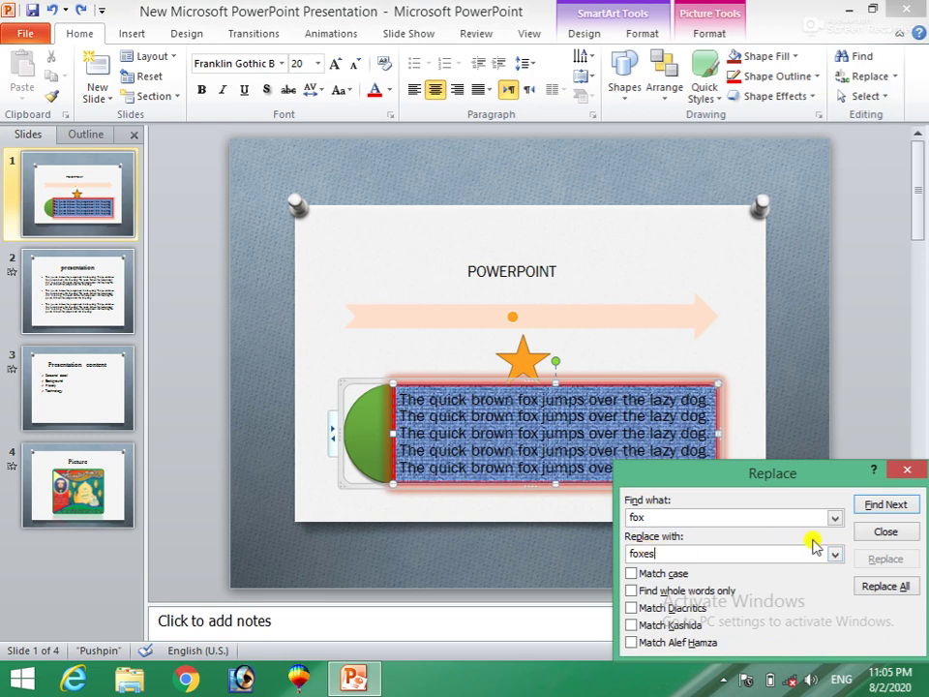
{"action": "left_click", "coordinate": [880, 586]}
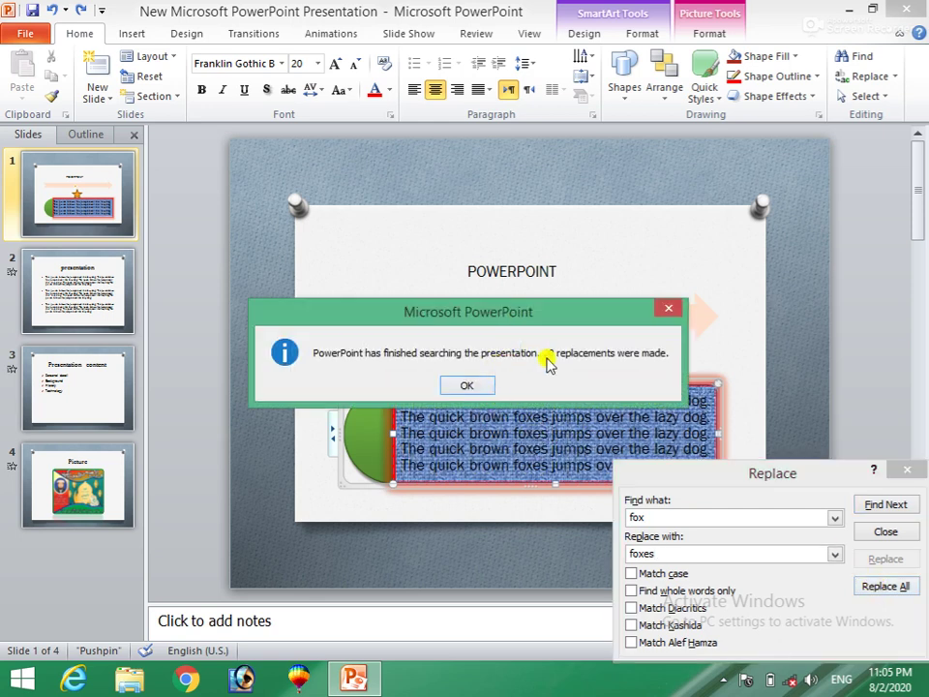
{"action": "left_click", "coordinate": [466, 386]}
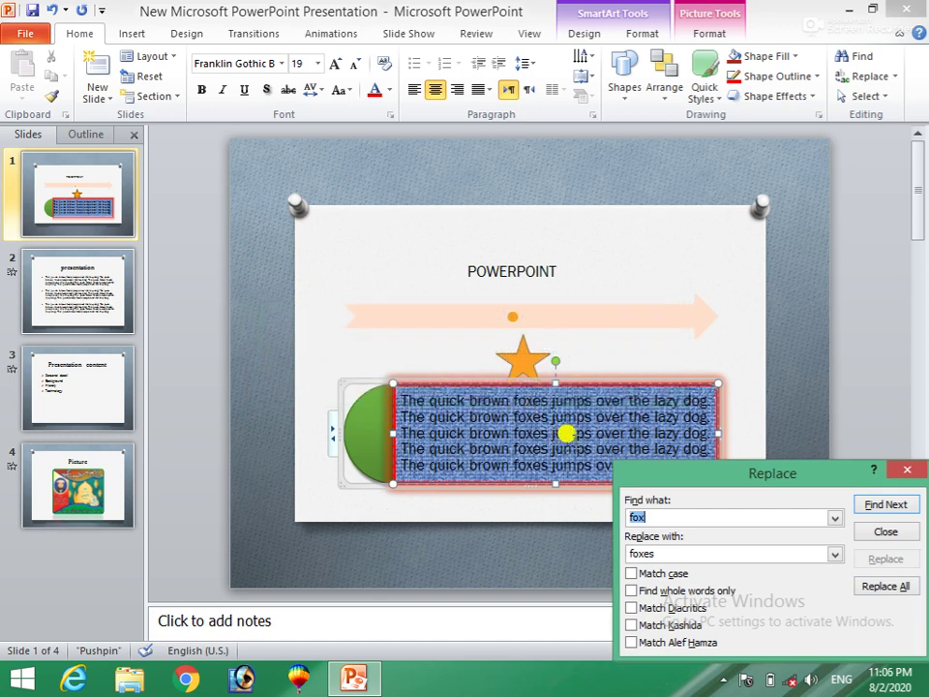
{"action": "left_click", "coordinate": [907, 470]}
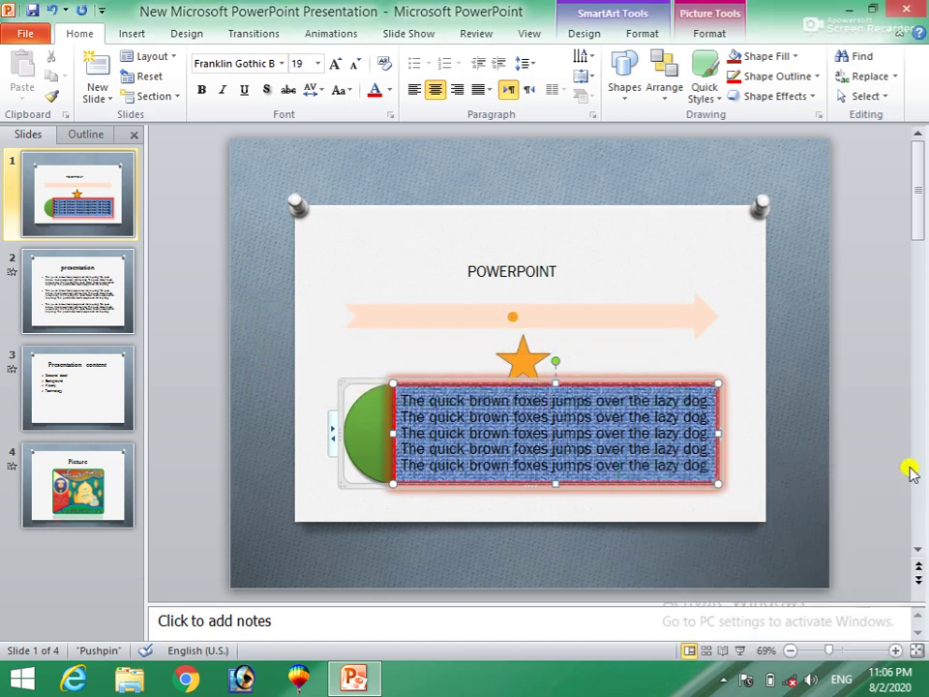
{"action": "key", "text": "ctrl+z"}
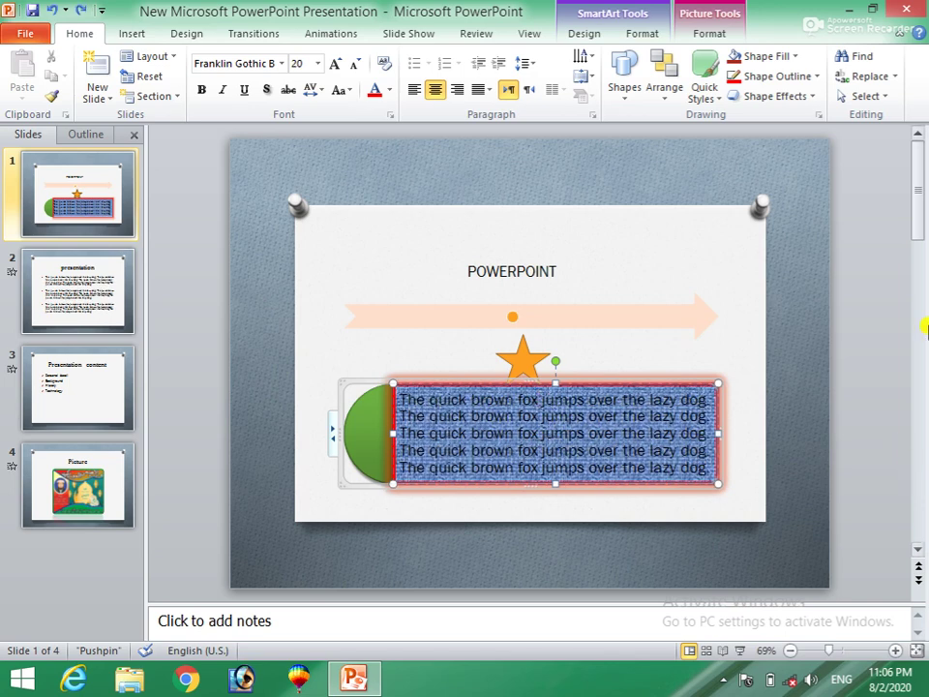
{"action": "left_click", "coordinate": [882, 97]}
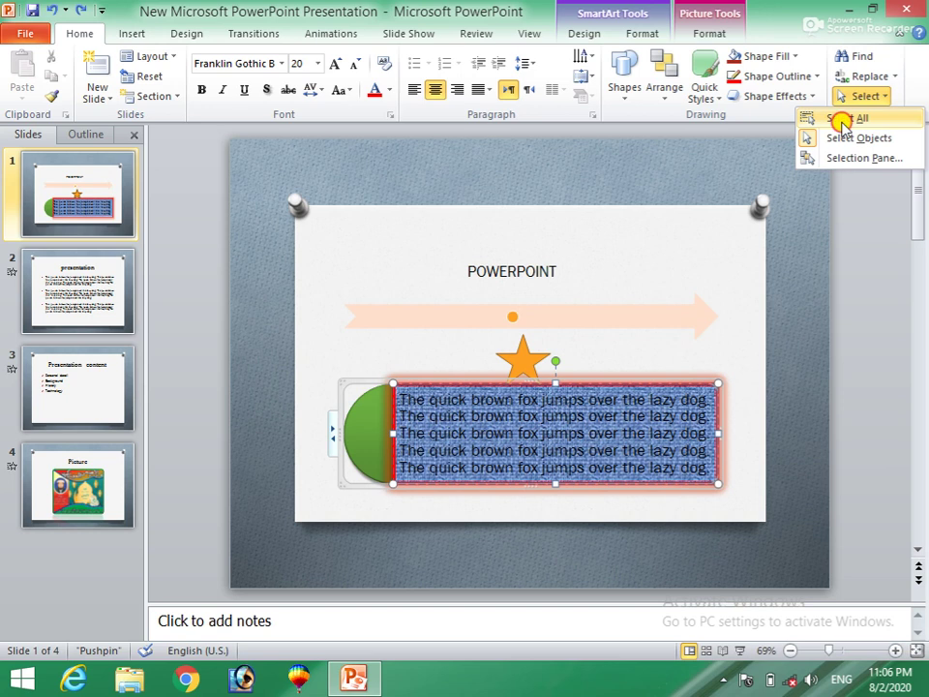
{"action": "left_click", "coordinate": [843, 119]}
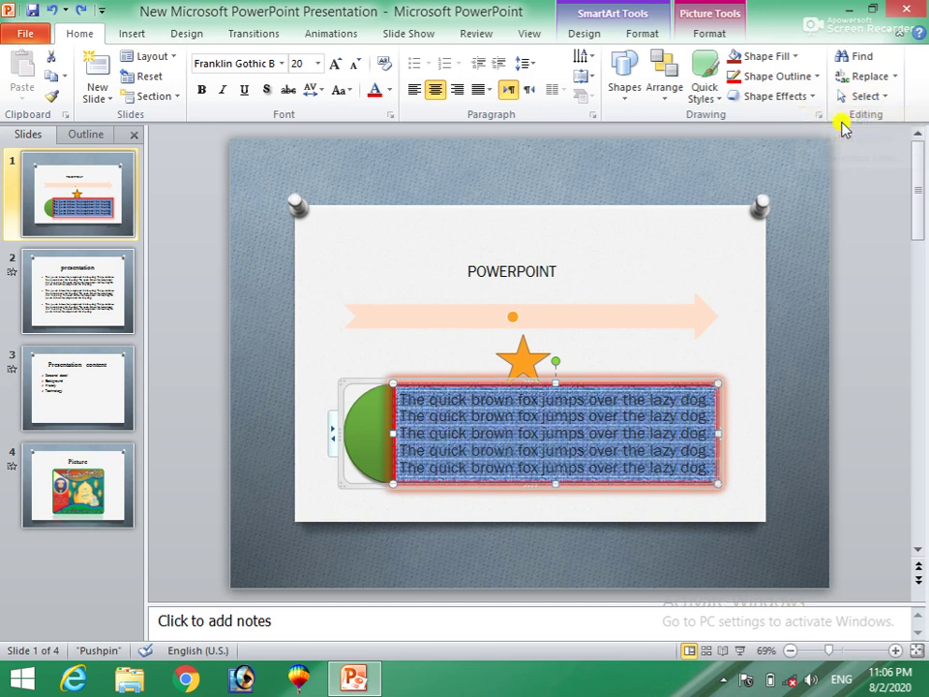
{"action": "left_click", "coordinate": [885, 96]}
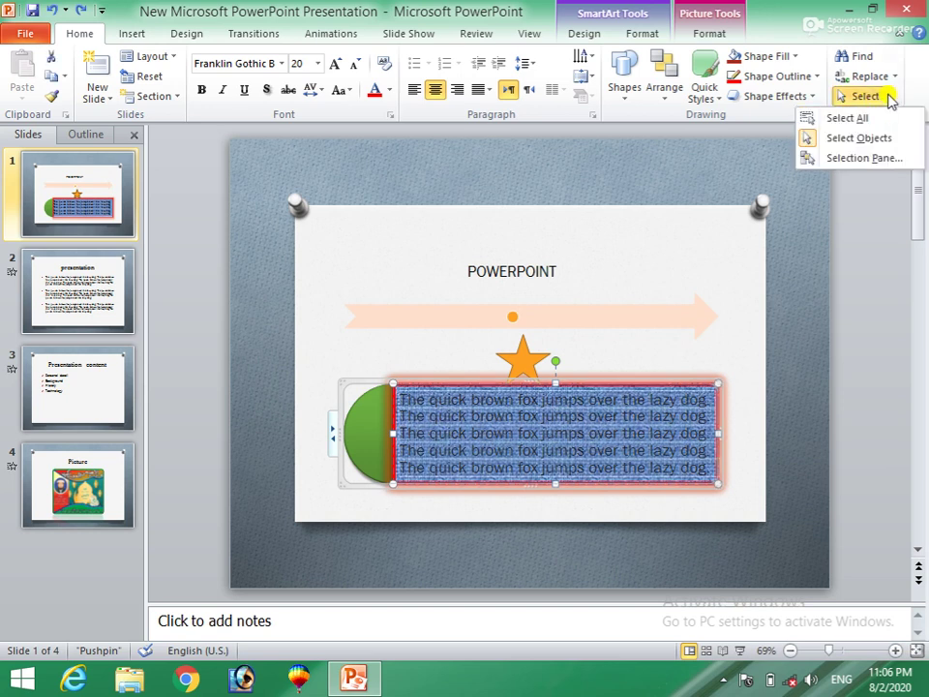
{"action": "left_click", "coordinate": [861, 138]}
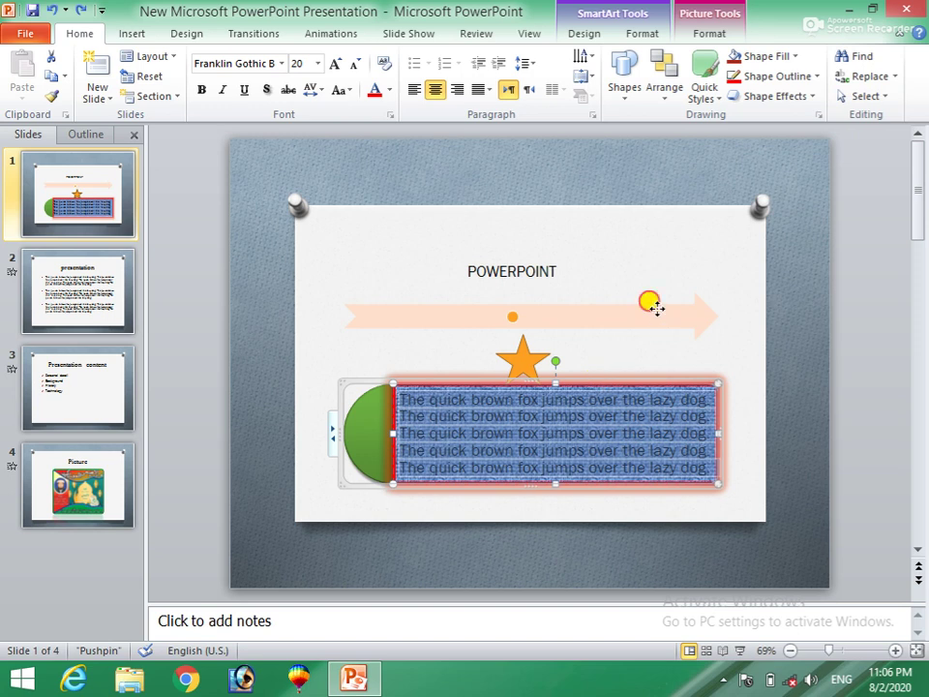
{"action": "left_click", "coordinate": [656, 312]}
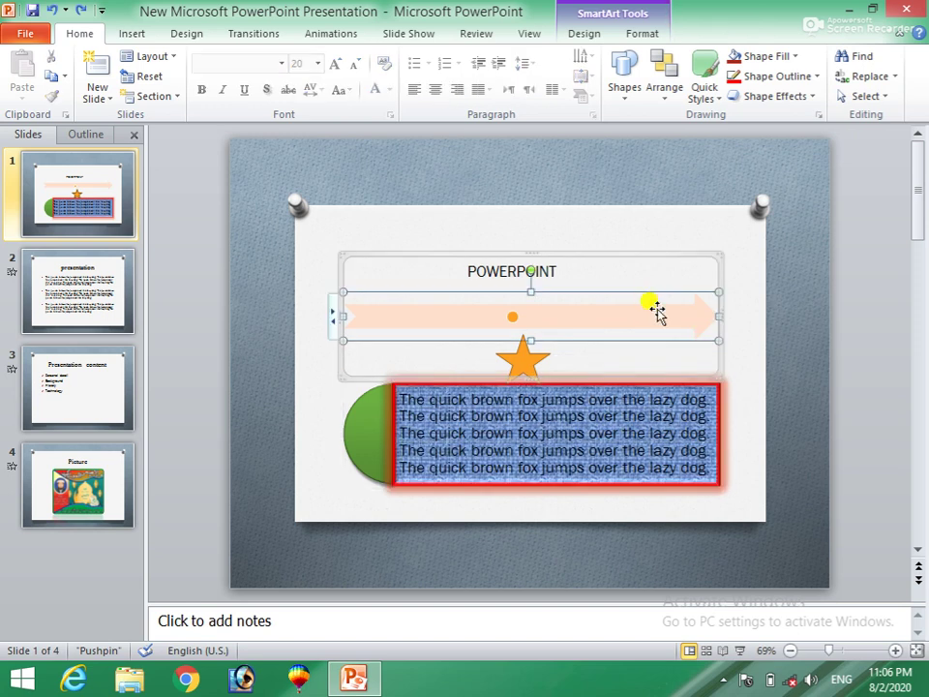
{"action": "left_click", "coordinate": [732, 287]}
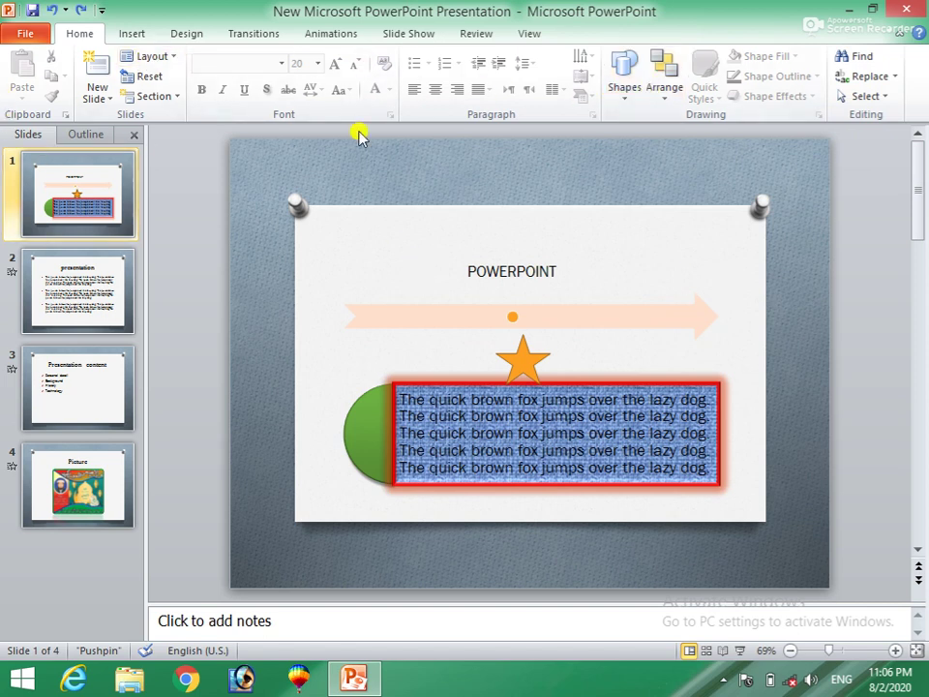
Add a new blank slide 5 after slide 4 with Ctrl+M
{"action": "left_click", "coordinate": [136, 33]}
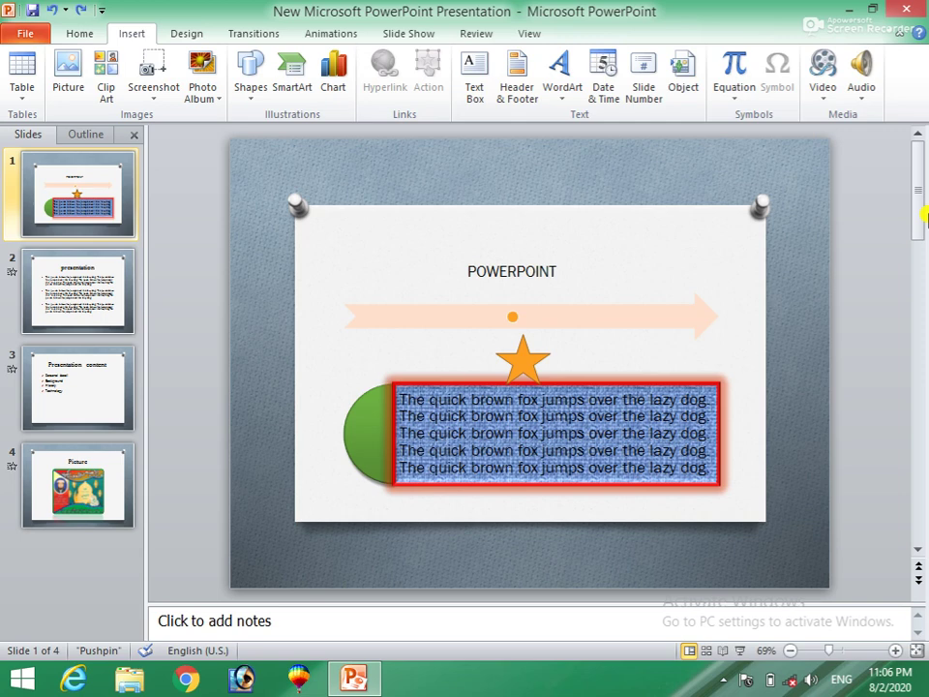
{"action": "left_click_drag", "start_coordinate": [917, 193], "coordinate": [876, 571]}
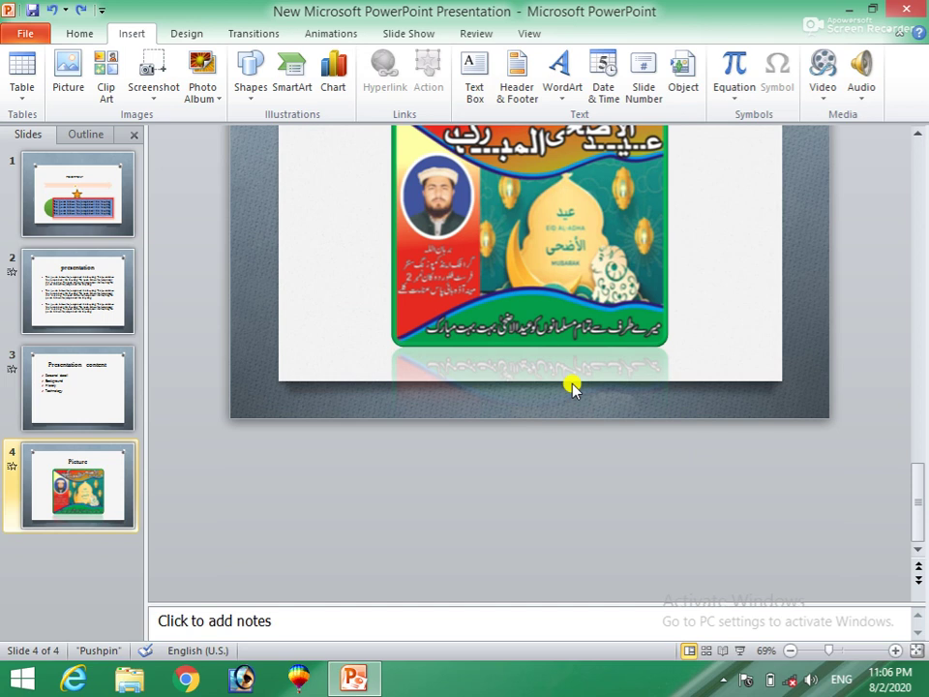
{"action": "key", "text": "ctrl+m"}
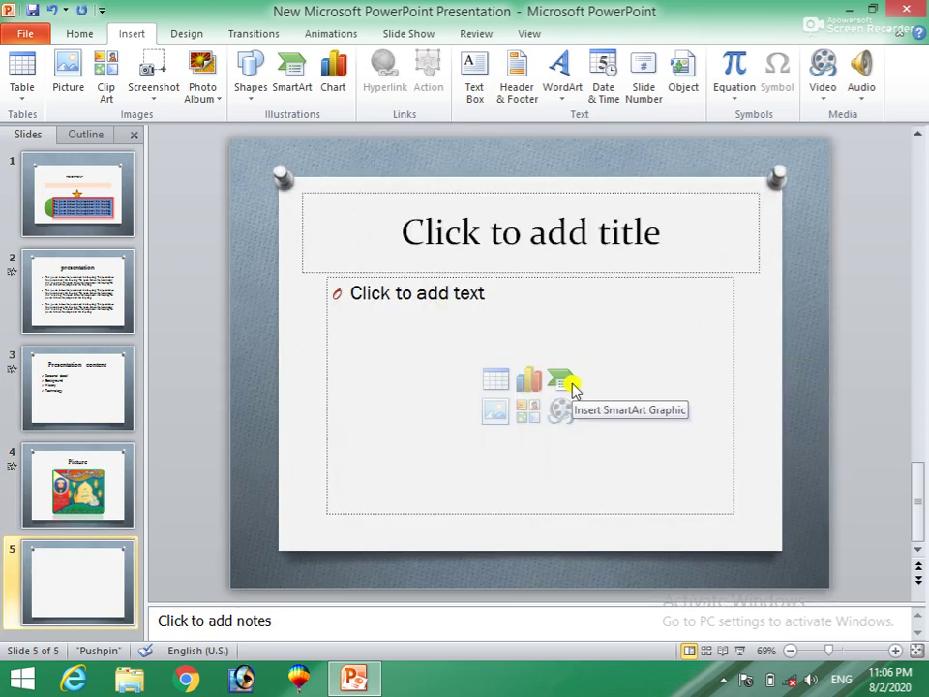
{"action": "left_click", "coordinate": [513, 231]}
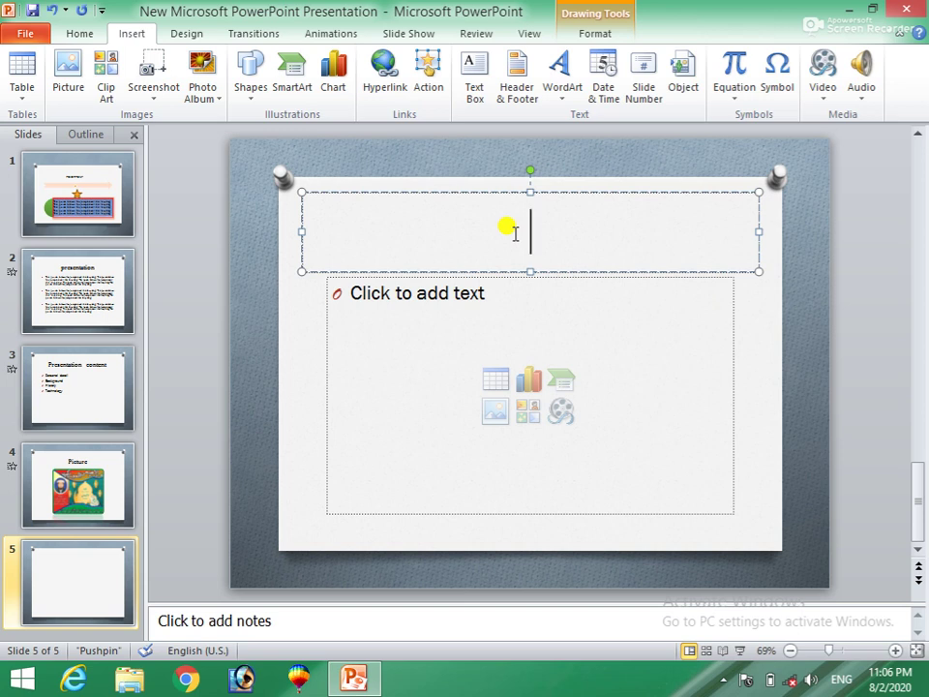
Type 'objective' as the slide 5 title, fixing a typo
{"action": "type", "text": "obe"}
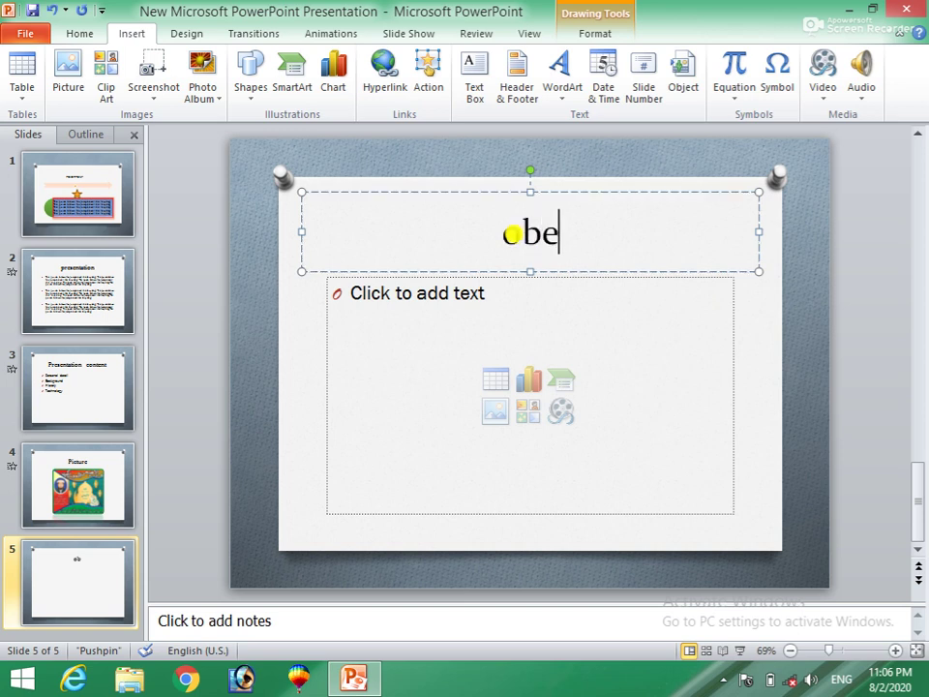
{"action": "key", "text": "BackSpace"}
{"action": "type", "text": "j"}
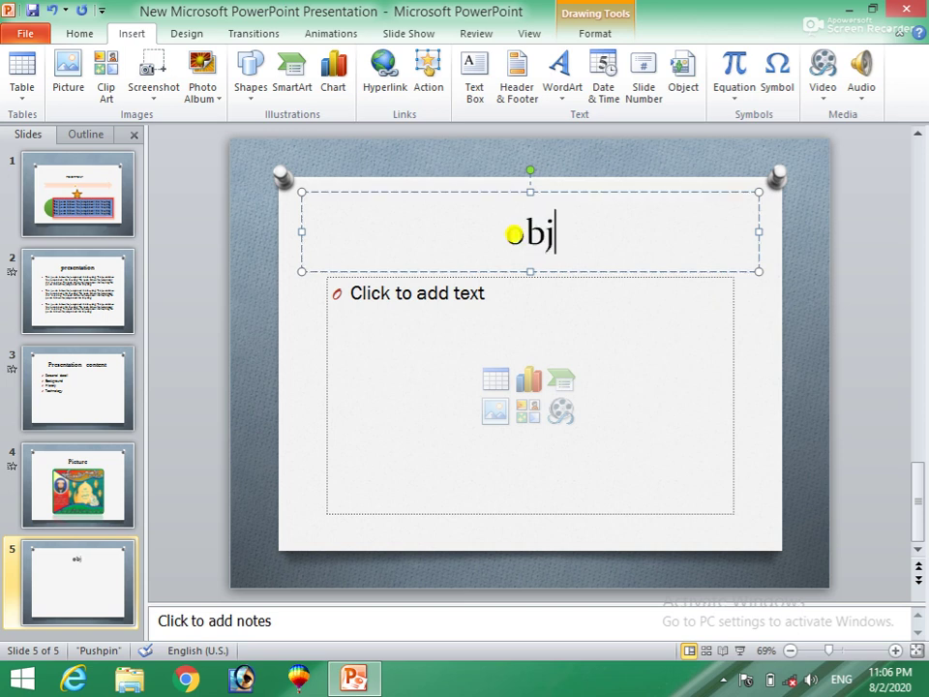
{"action": "type", "text": "ective"}
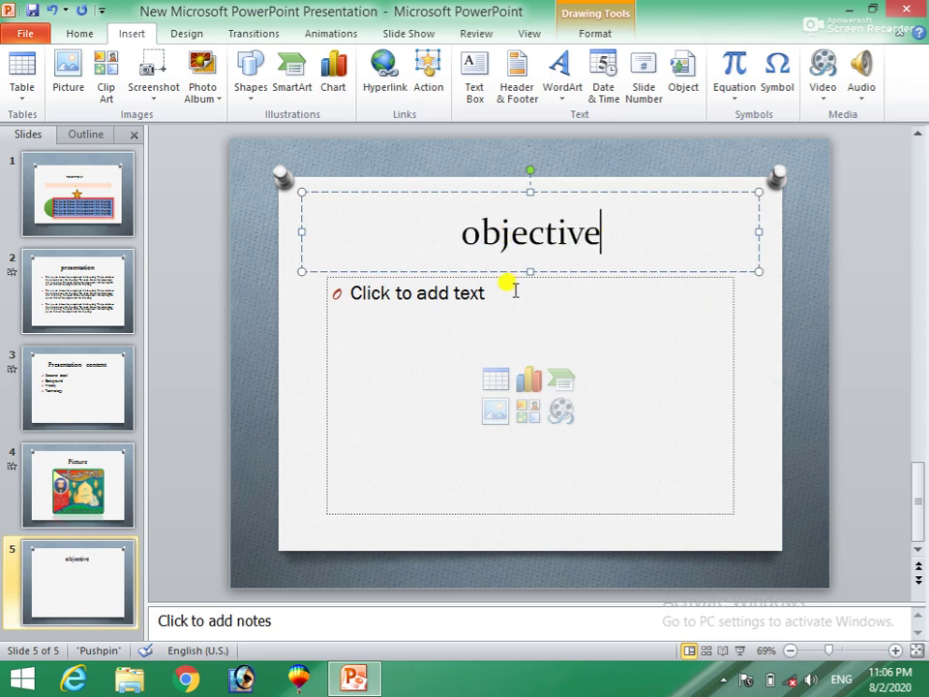
{"action": "left_click", "coordinate": [515, 290]}
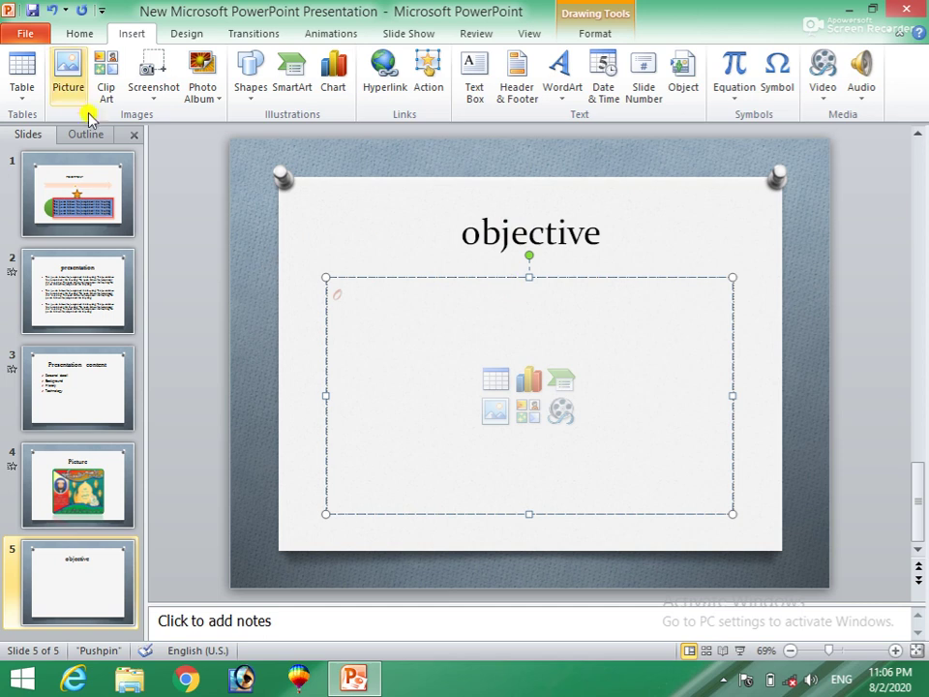
Insert a 9 by 7 table on slide 5 and choose the black table style
{"action": "left_click", "coordinate": [25, 108]}
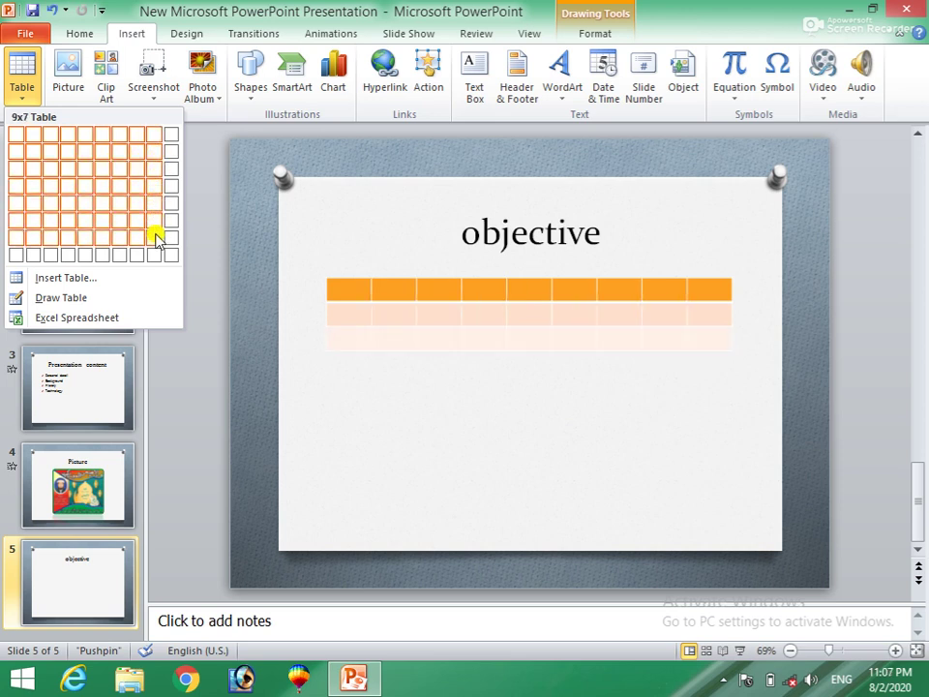
{"action": "left_click", "coordinate": [157, 239]}
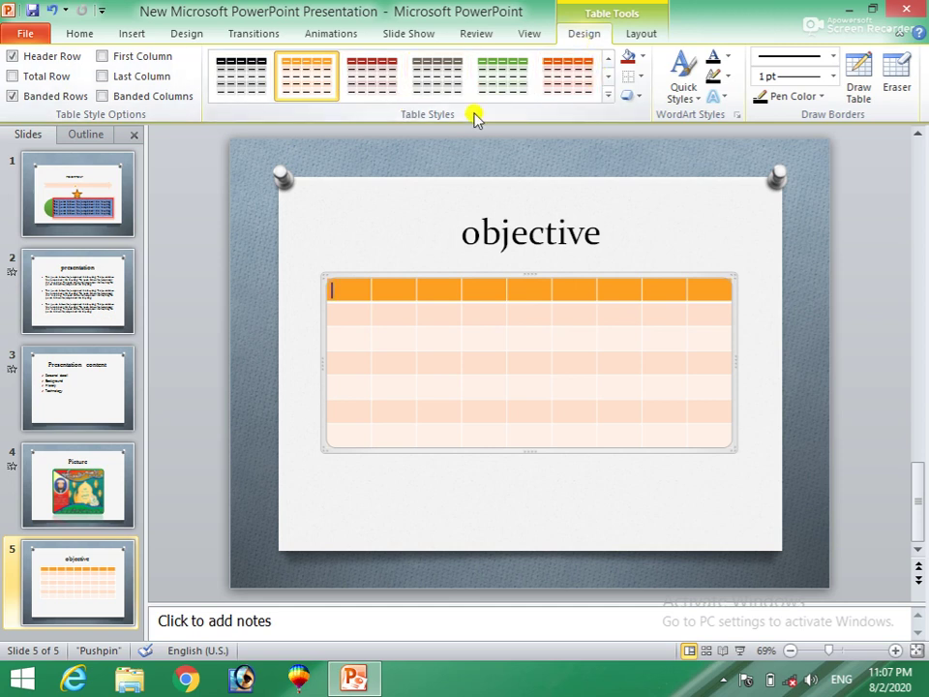
{"action": "left_click", "coordinate": [241, 94]}
Preview orange, red, grey and green table styles on the objective table
{"action": "left_click", "coordinate": [298, 91]}
{"action": "left_click", "coordinate": [367, 89]}
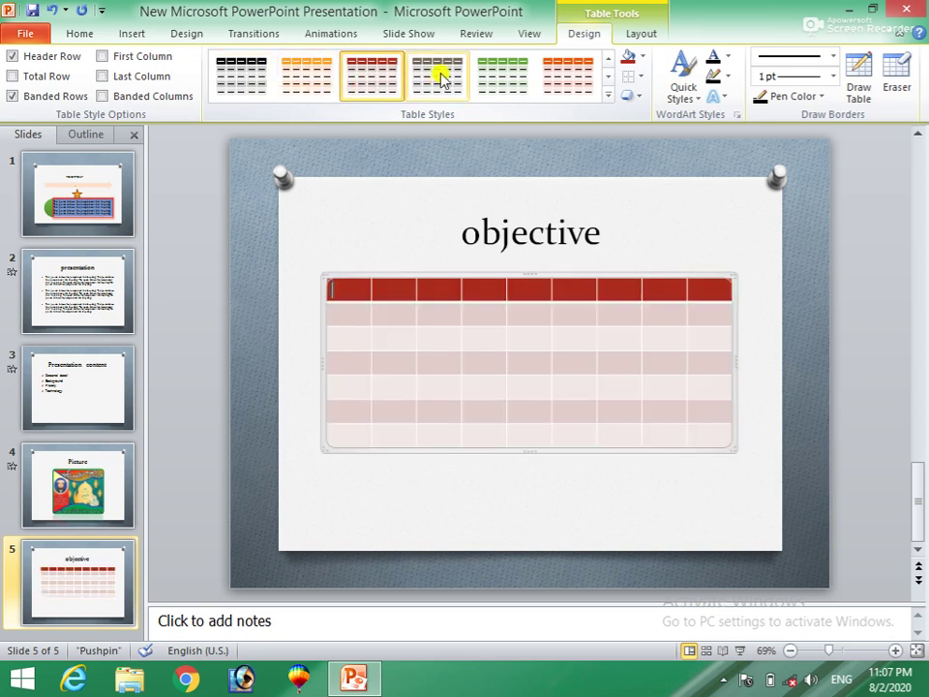
{"action": "left_click", "coordinate": [442, 76]}
{"action": "left_click", "coordinate": [499, 82]}
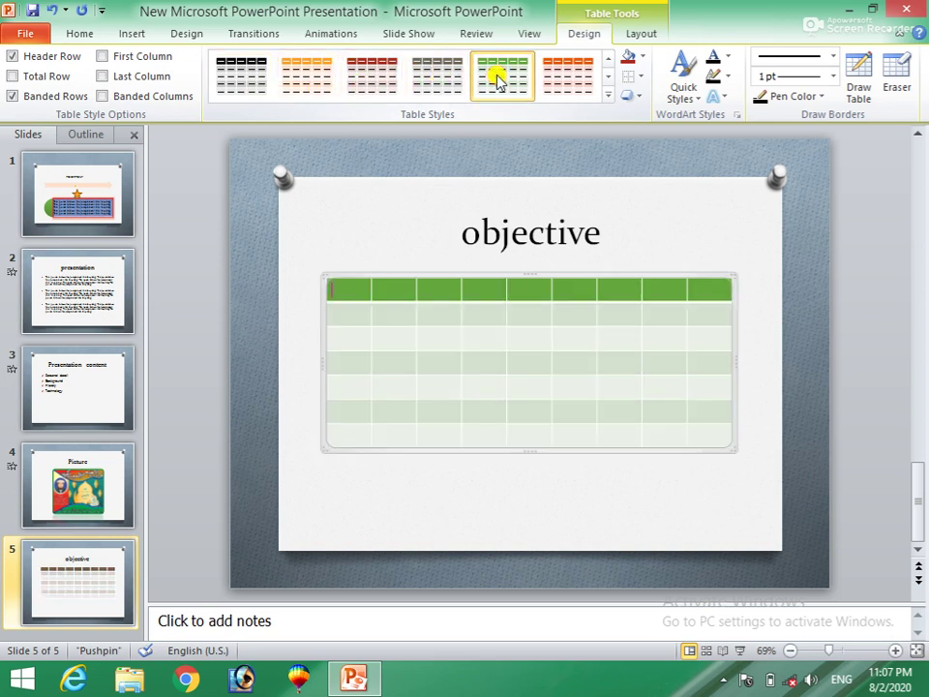
{"action": "left_click", "coordinate": [569, 85]}
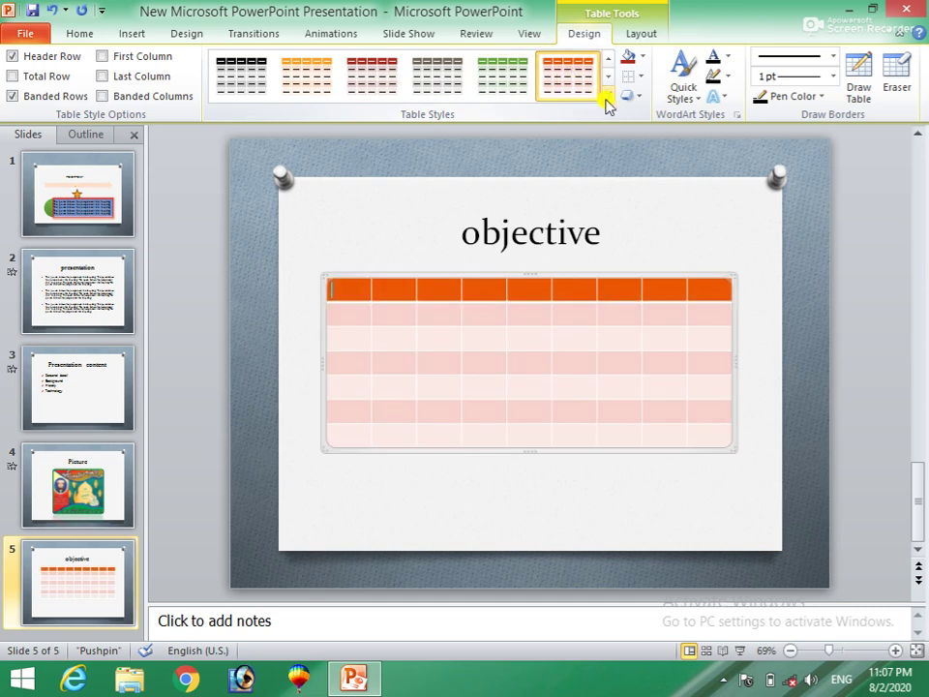
Apply the dark green table style with a black header row from the full style gallery
{"action": "left_click", "coordinate": [608, 95]}
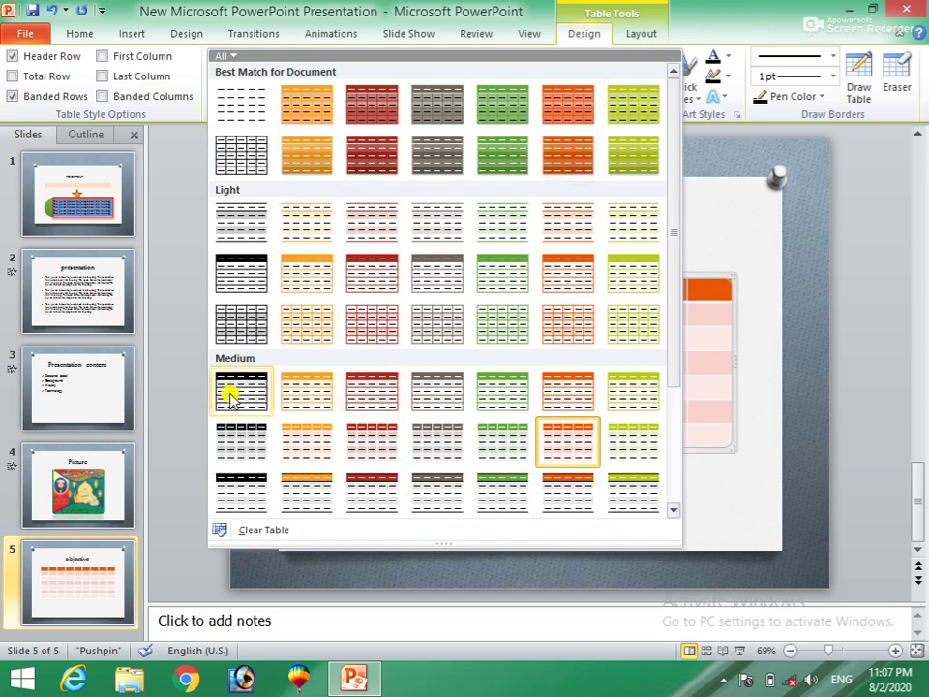
{"action": "left_click", "coordinate": [235, 391]}
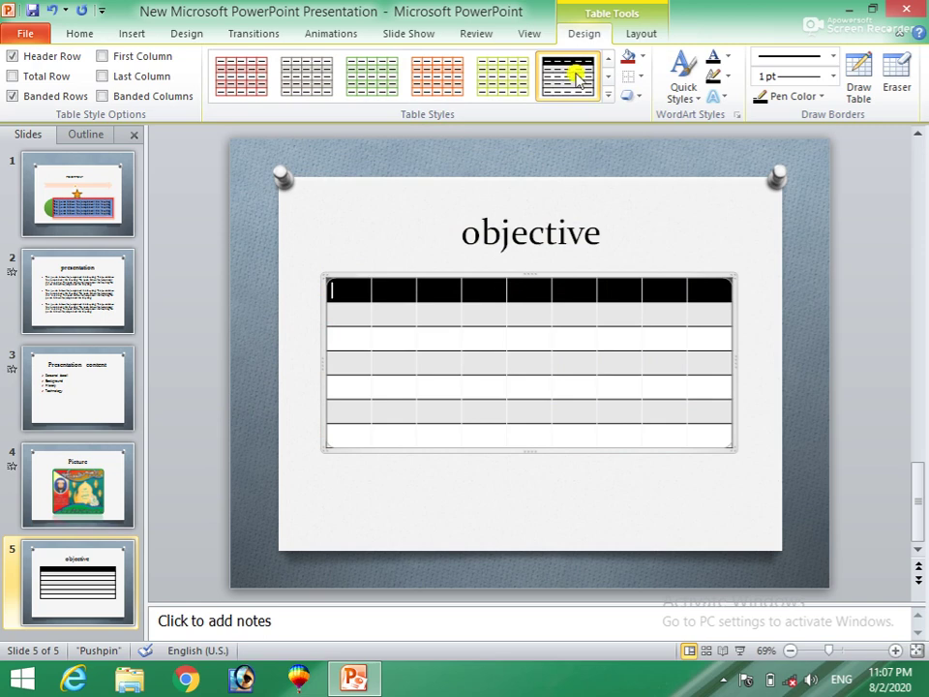
{"action": "left_click", "coordinate": [609, 97]}
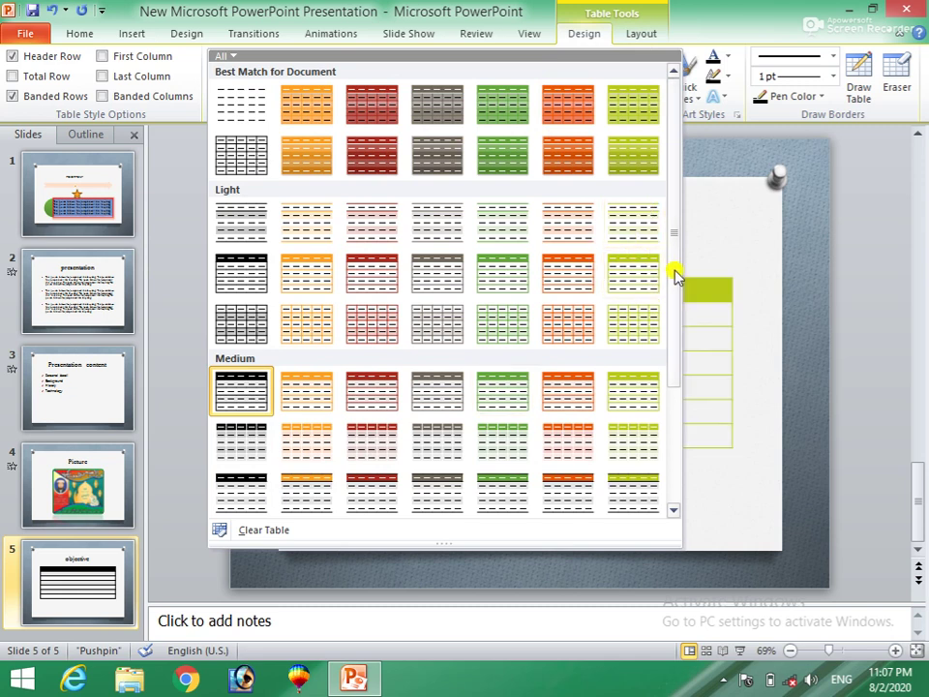
{"action": "left_click_drag", "start_coordinate": [675, 276], "coordinate": [668, 499]}
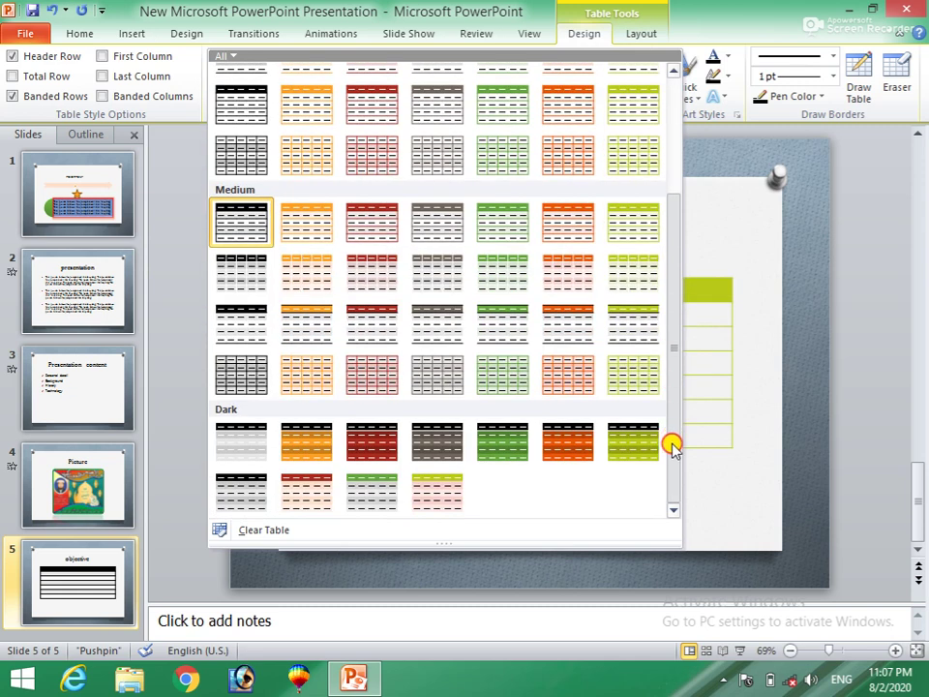
{"action": "left_click", "coordinate": [493, 446]}
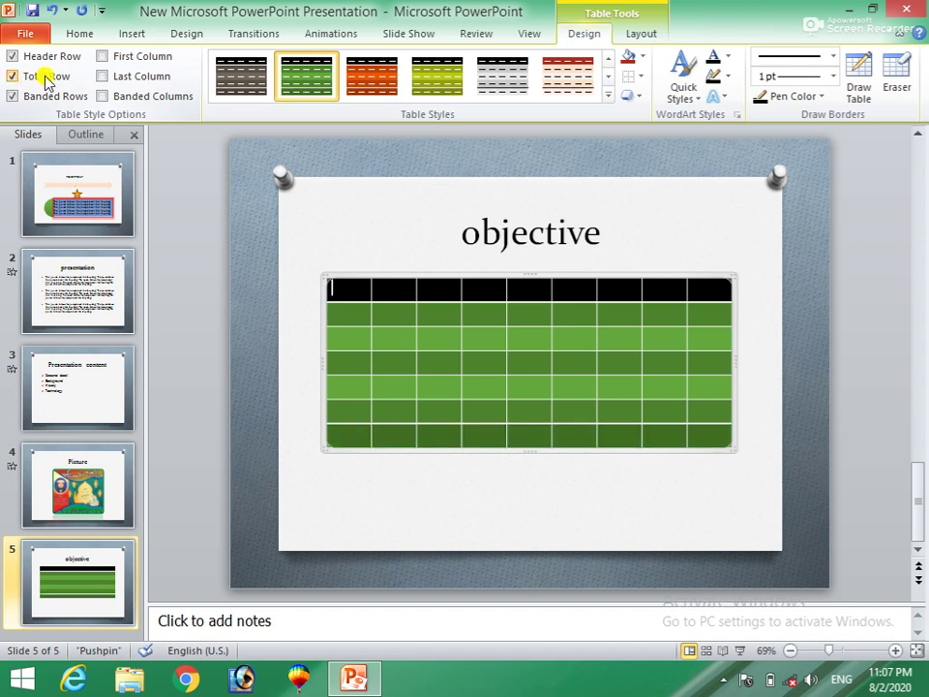
Turn off the Total Row and Last Column emphasis in Table Style Options
{"action": "left_click", "coordinate": [13, 77]}
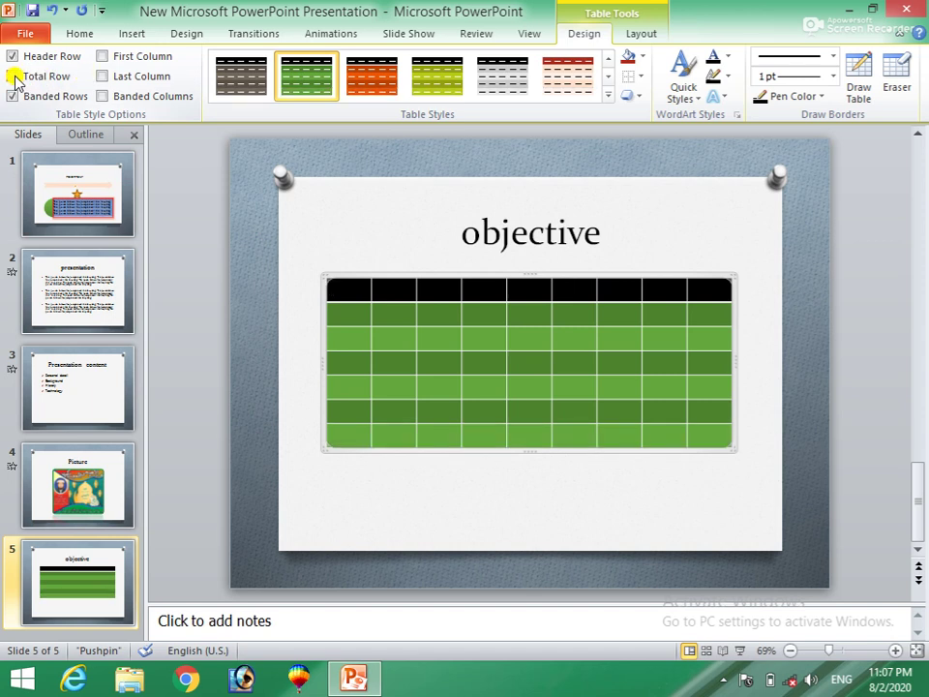
{"action": "left_click", "coordinate": [12, 77]}
{"action": "left_click", "coordinate": [13, 76]}
{"action": "left_click", "coordinate": [106, 57]}
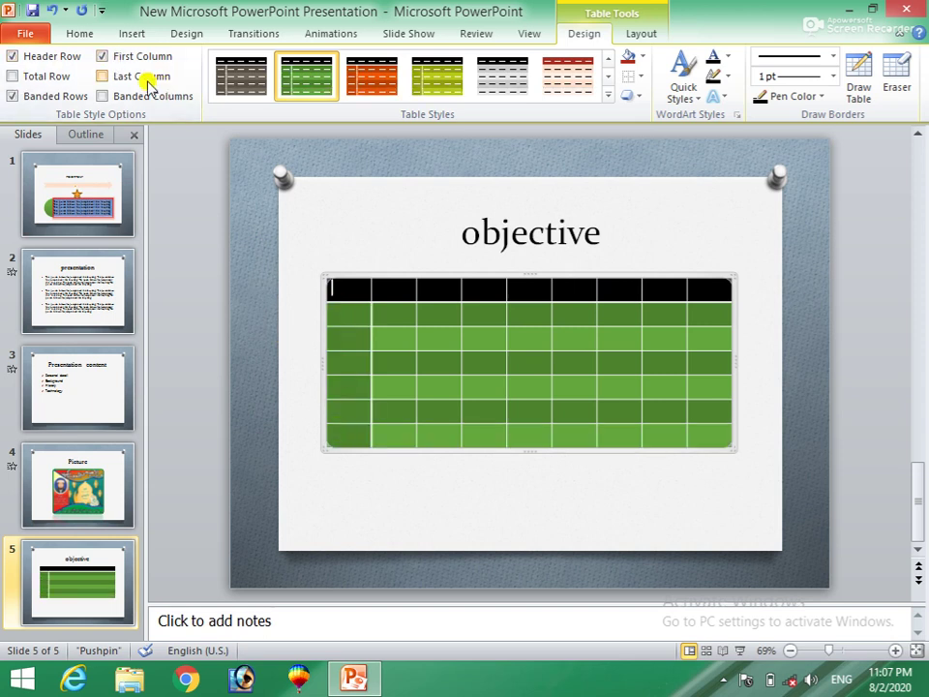
{"action": "left_click", "coordinate": [106, 57]}
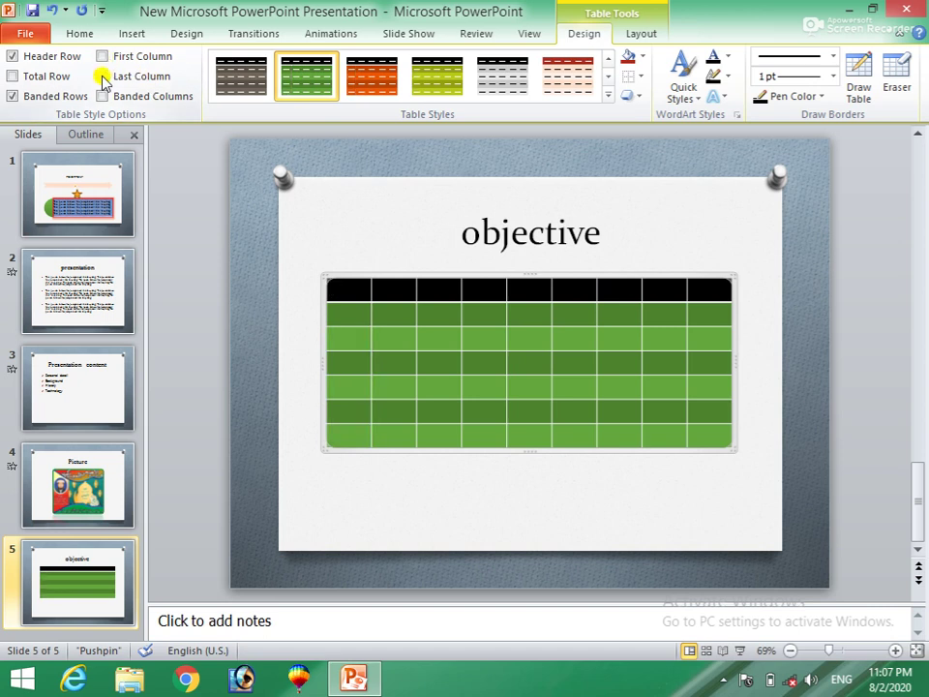
{"action": "left_click", "coordinate": [103, 76]}
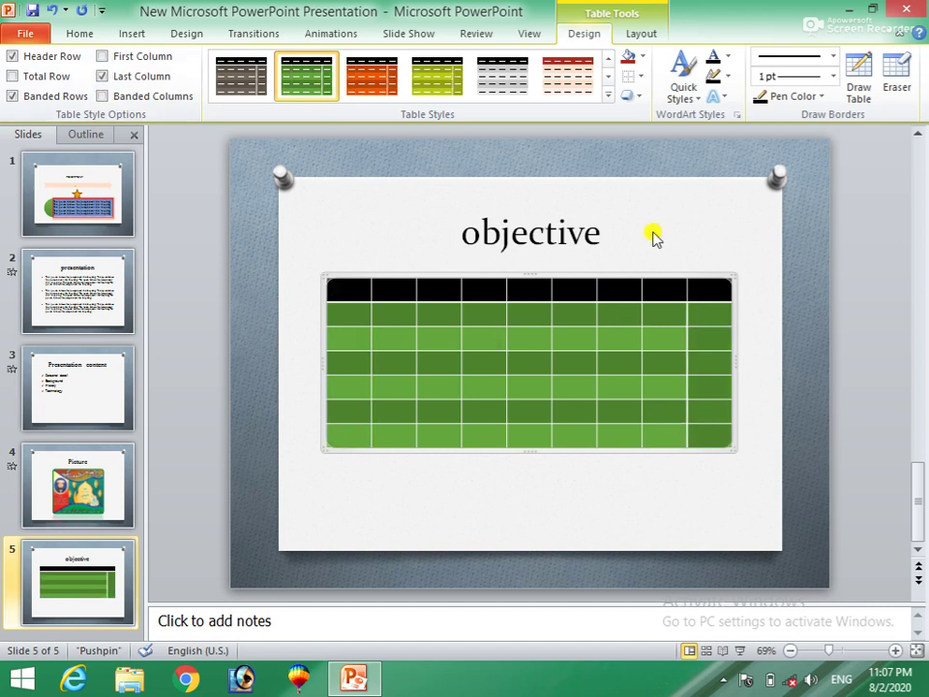
{"action": "left_click", "coordinate": [102, 76]}
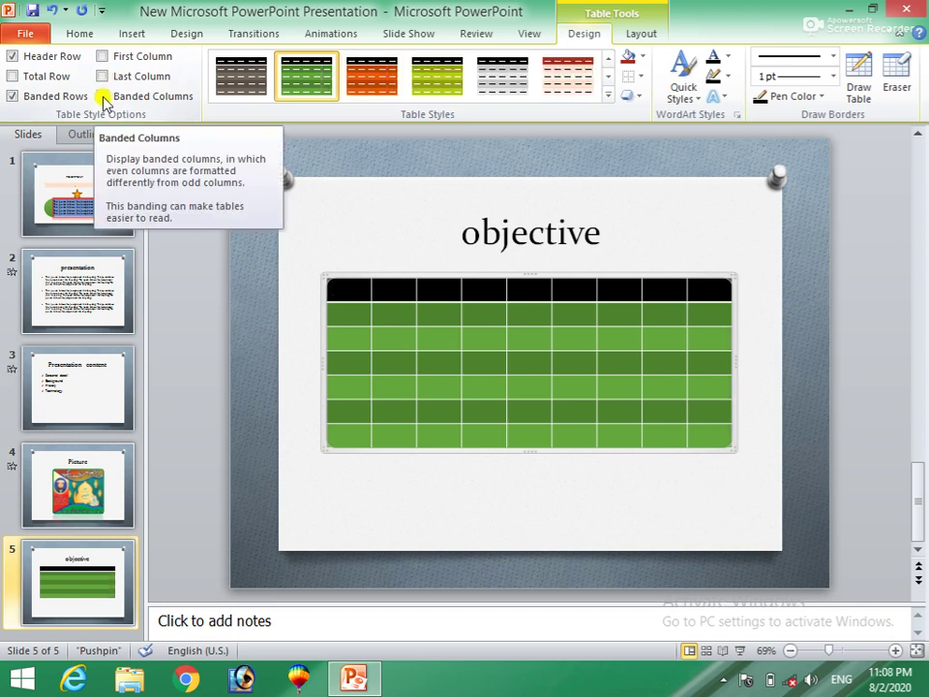
Leave Banded Columns off so only row stripes remain, and turn on First Column
{"action": "left_click", "coordinate": [102, 96]}
{"action": "left_click", "coordinate": [103, 97]}
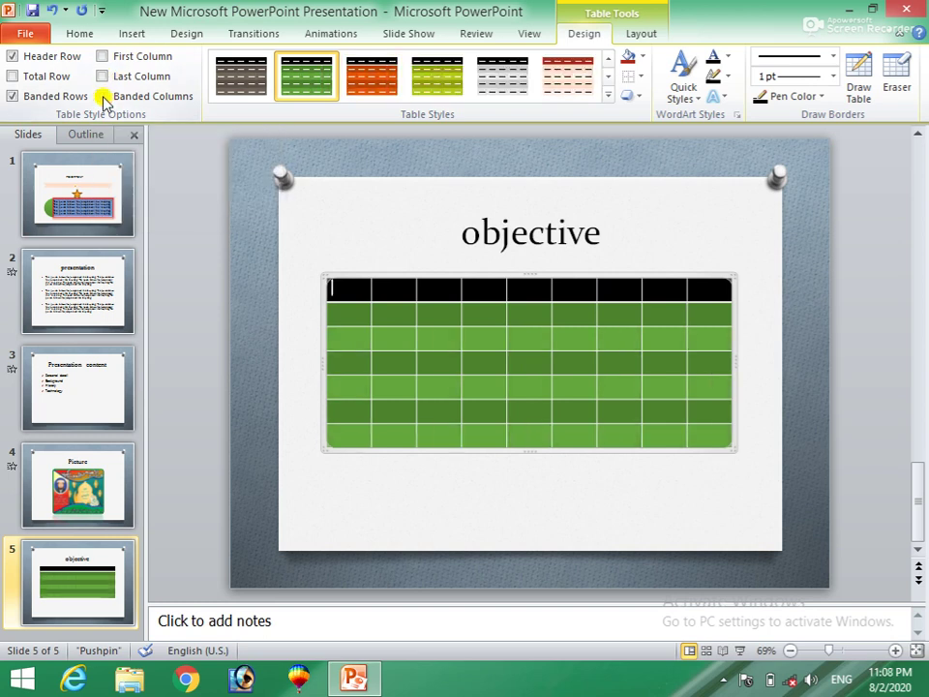
{"action": "left_click", "coordinate": [104, 97]}
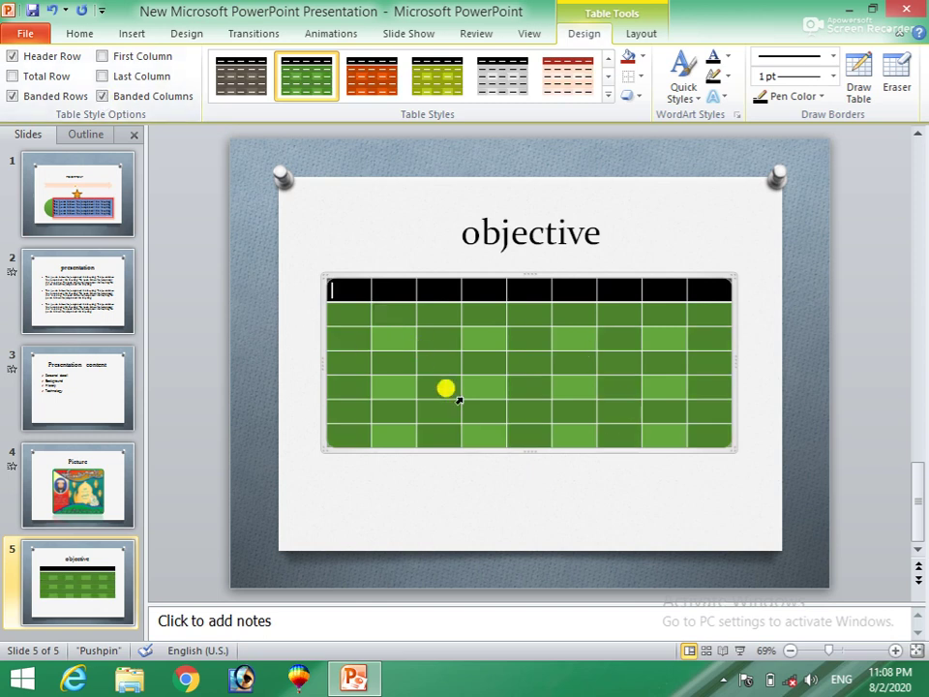
{"action": "left_click", "coordinate": [104, 97]}
{"action": "left_click", "coordinate": [103, 96]}
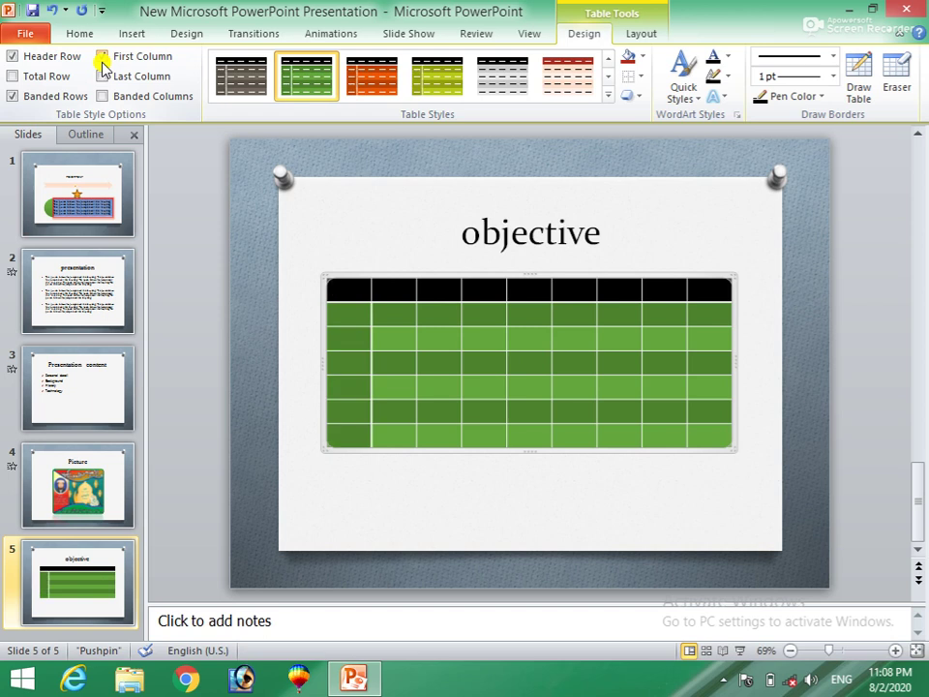
{"action": "left_click", "coordinate": [102, 57]}
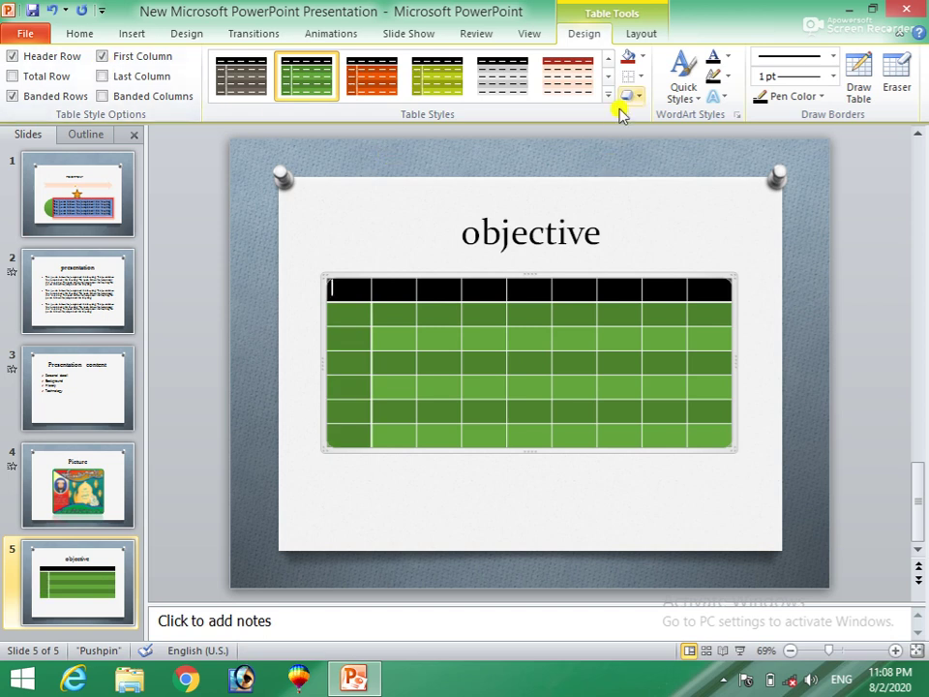
{"action": "left_click", "coordinate": [639, 61]}
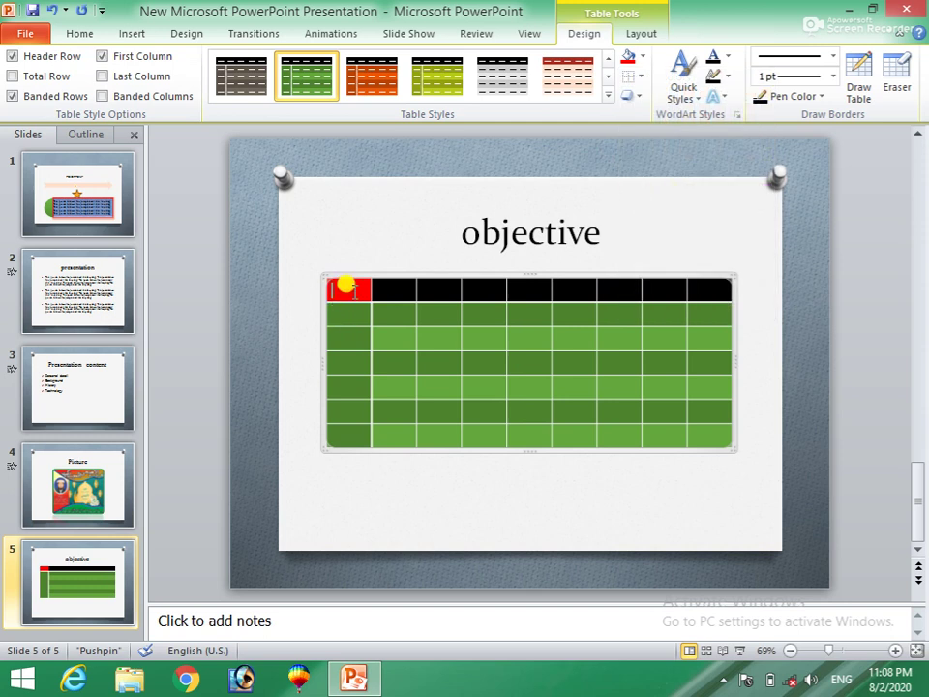
Shade the header, third and fifth rows red using the Standard Colors
{"action": "left_click_drag", "start_coordinate": [348, 285], "coordinate": [701, 286]}
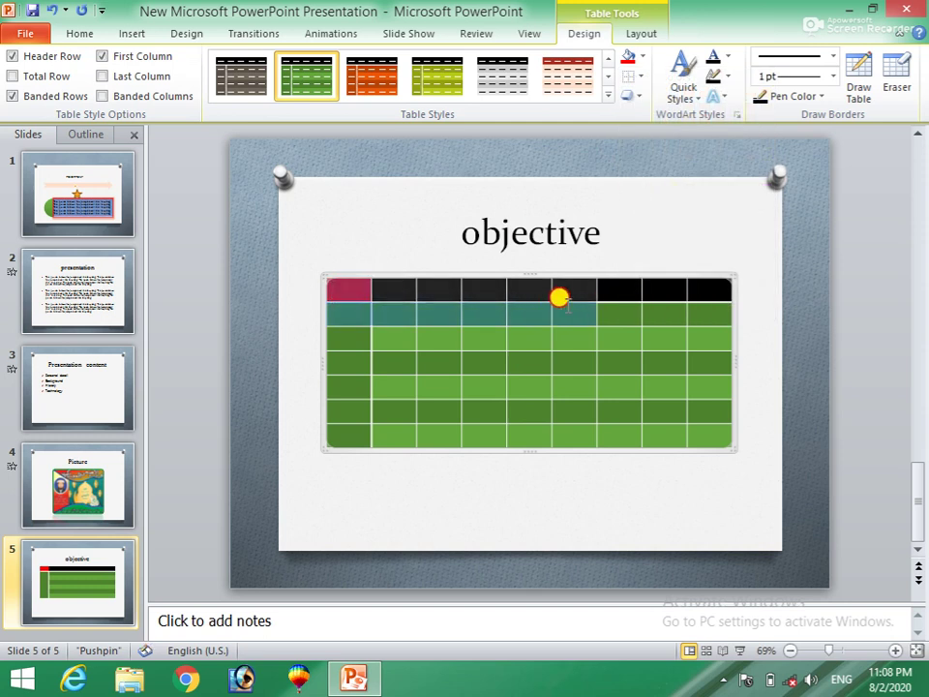
{"action": "left_click", "coordinate": [641, 57]}
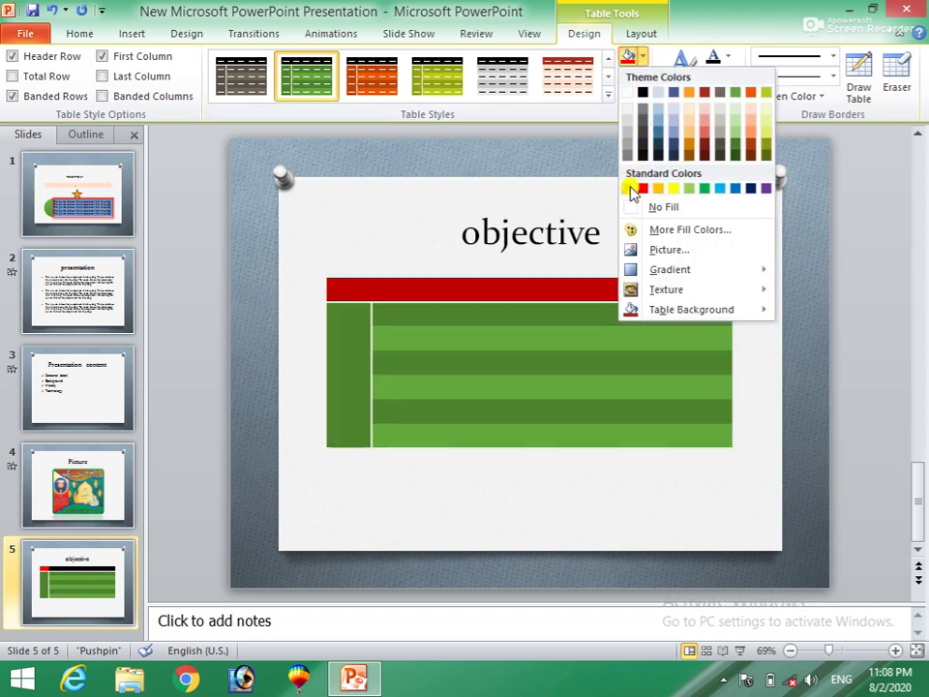
{"action": "left_click", "coordinate": [630, 188]}
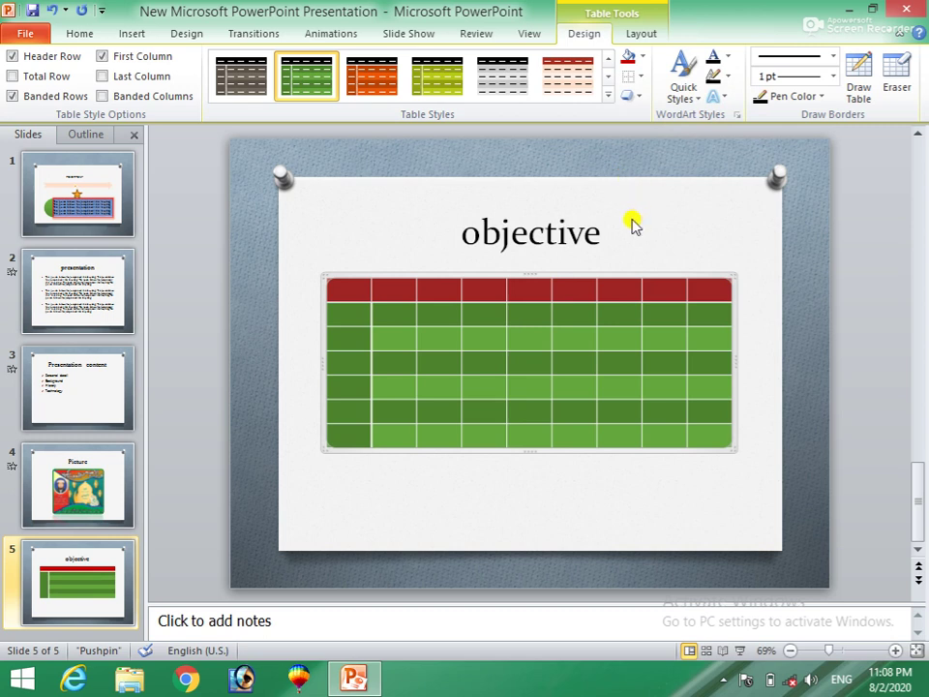
{"action": "left_click_drag", "start_coordinate": [338, 332], "coordinate": [711, 334]}
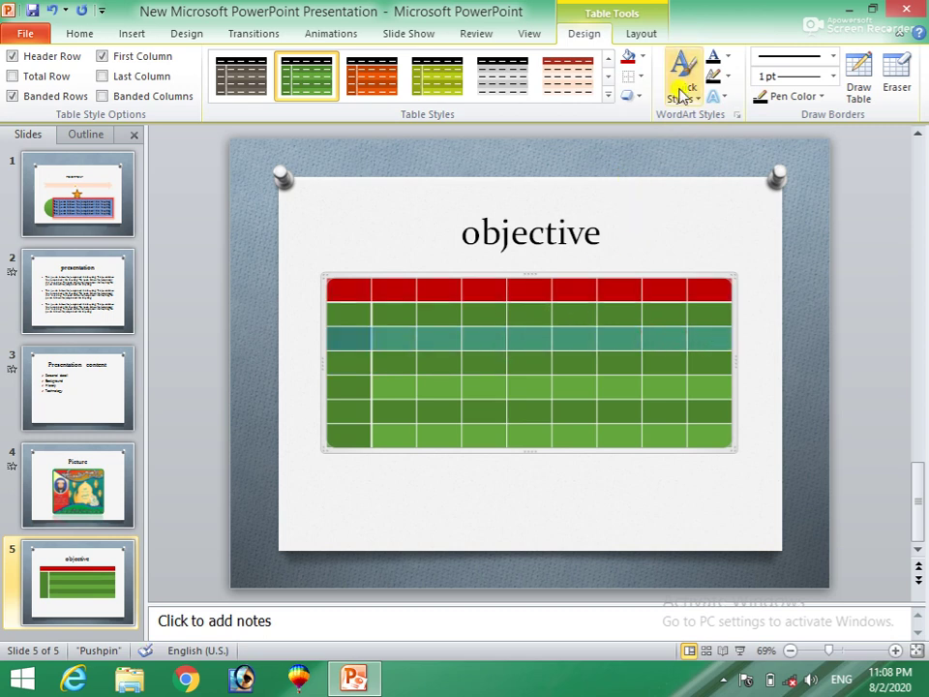
{"action": "left_click", "coordinate": [641, 57]}
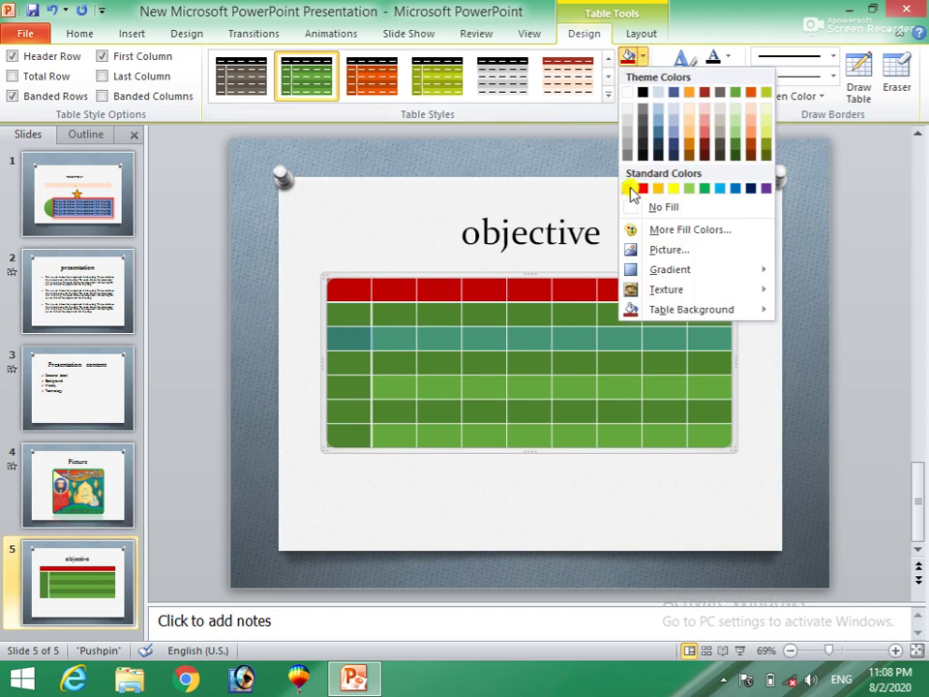
{"action": "left_click", "coordinate": [629, 188]}
{"action": "left_click_drag", "start_coordinate": [325, 386], "coordinate": [701, 384]}
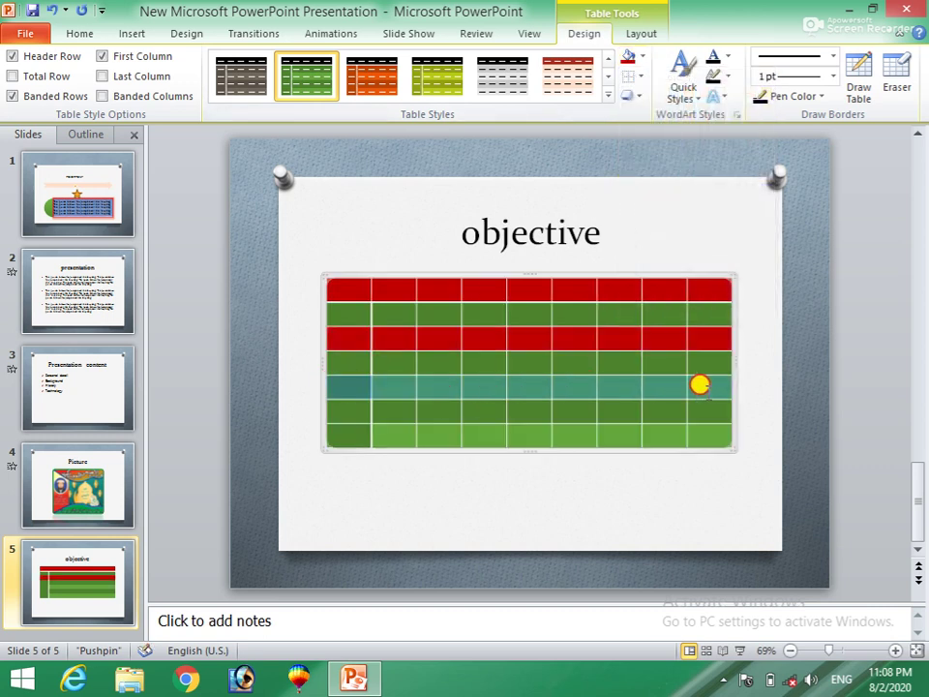
{"action": "left_click", "coordinate": [640, 57]}
{"action": "left_click", "coordinate": [627, 189]}
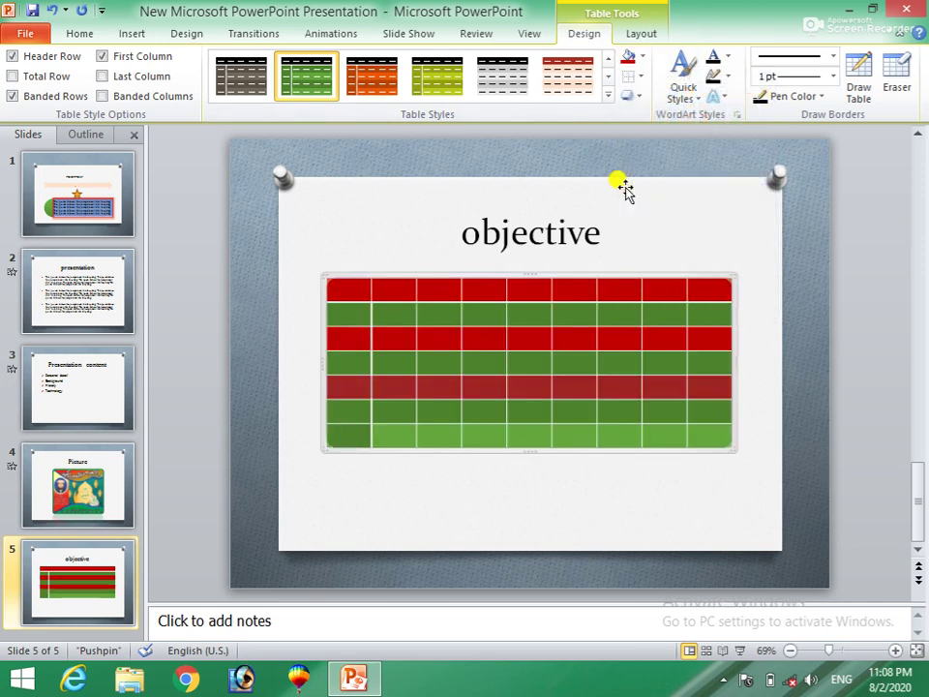
Add All Borders to every table cell and check the result
{"action": "left_click", "coordinate": [641, 77]}
{"action": "left_click", "coordinate": [658, 118]}
{"action": "left_click", "coordinate": [609, 448]}
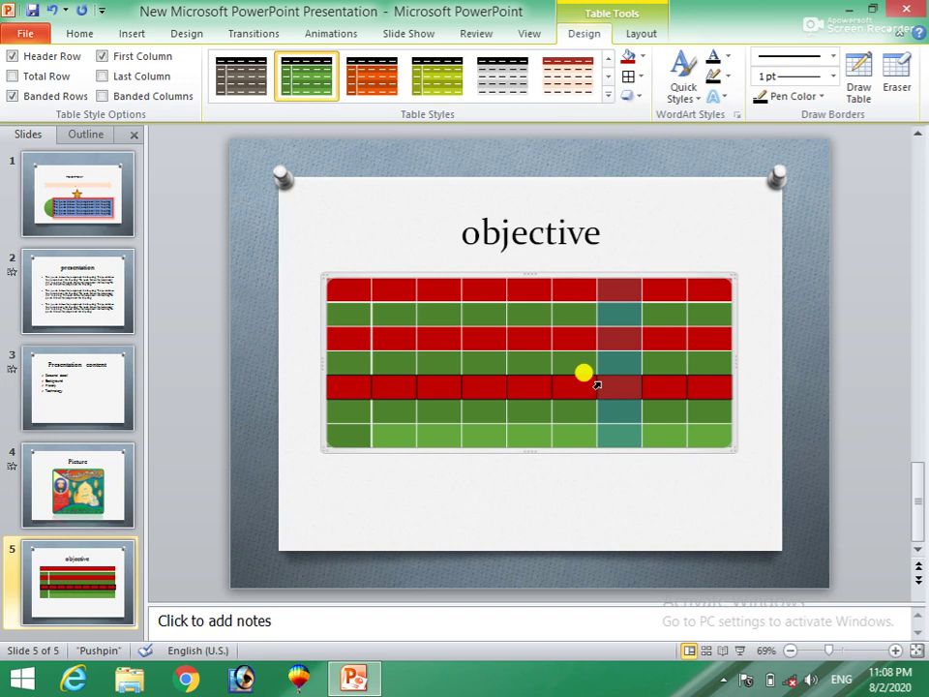
{"action": "key", "text": "ctrl+a"}
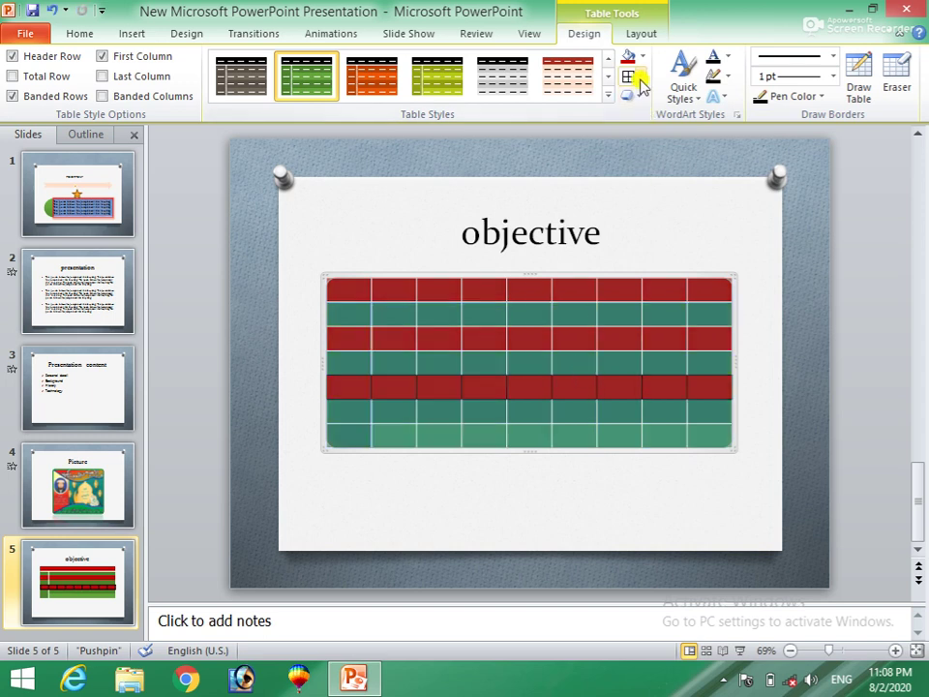
{"action": "left_click", "coordinate": [655, 233]}
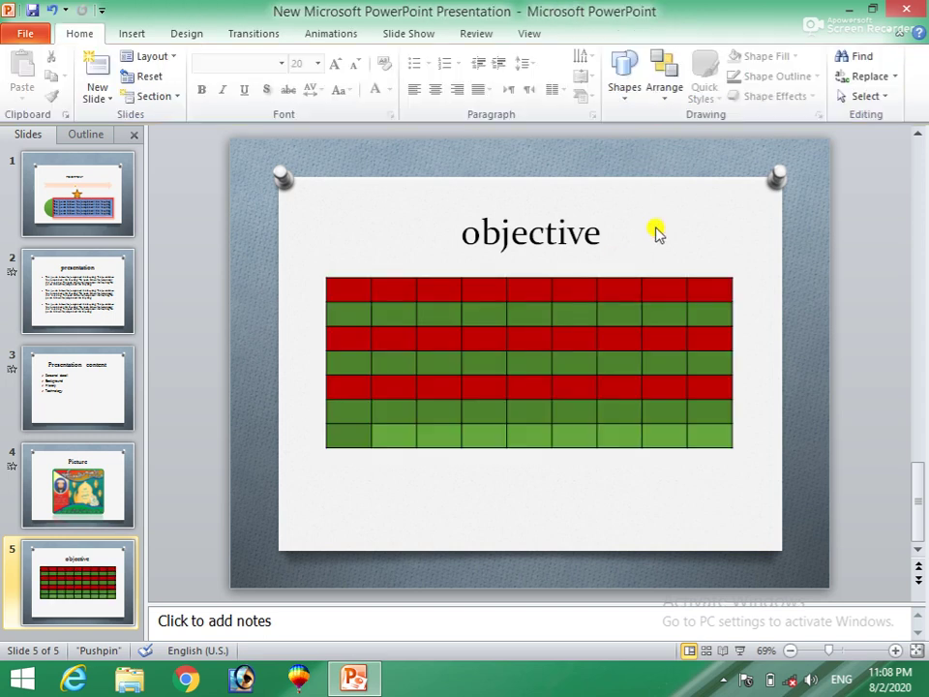
{"action": "left_click", "coordinate": [564, 315]}
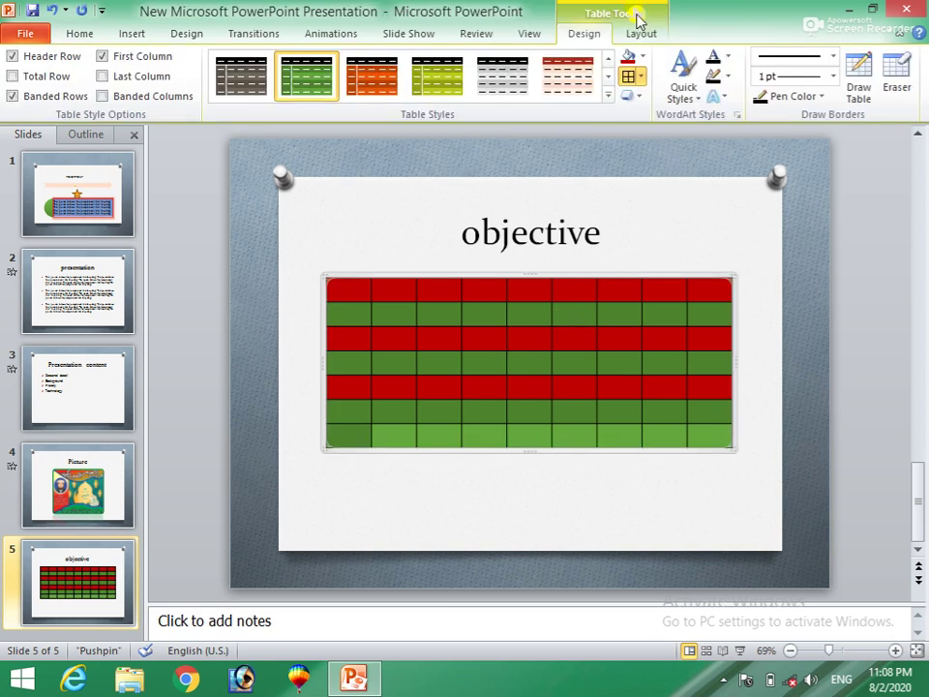
Set the table to No Border and give its cells a Convex cell bevel
{"action": "left_click", "coordinate": [638, 77]}
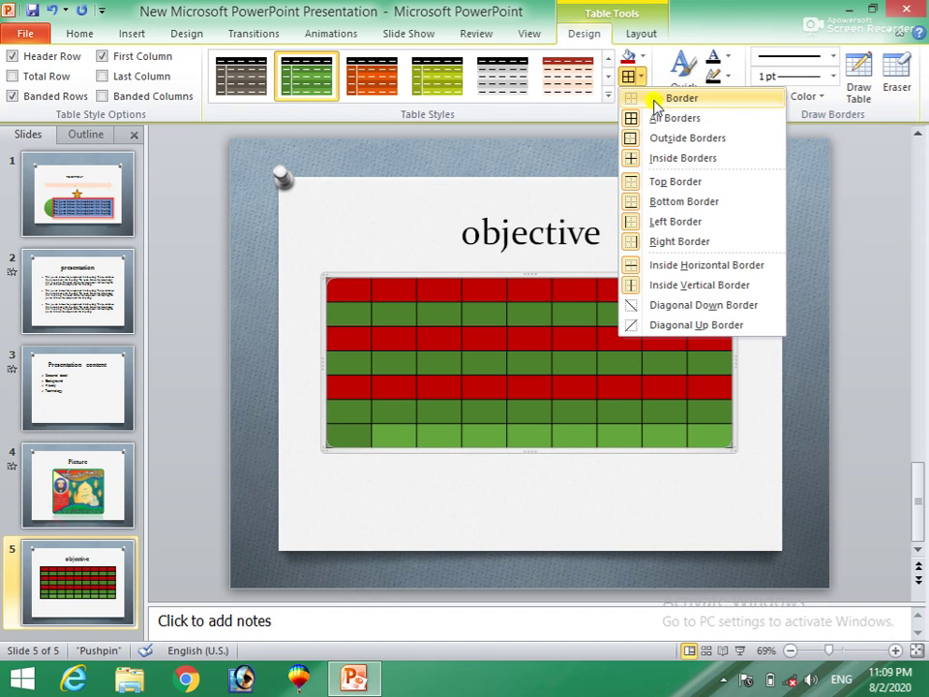
{"action": "left_click", "coordinate": [655, 101]}
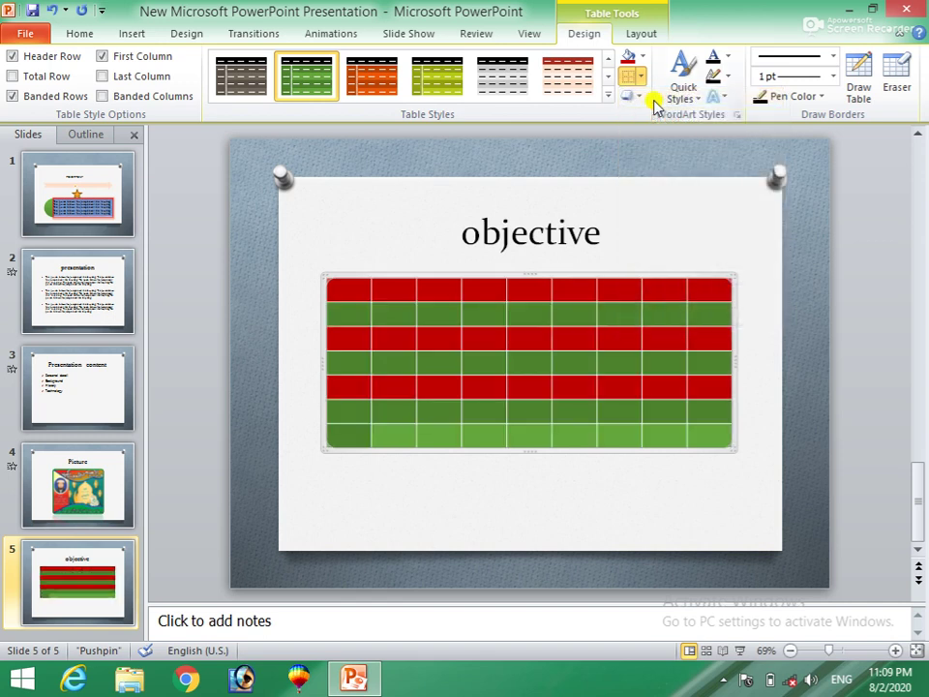
{"action": "left_click", "coordinate": [640, 98]}
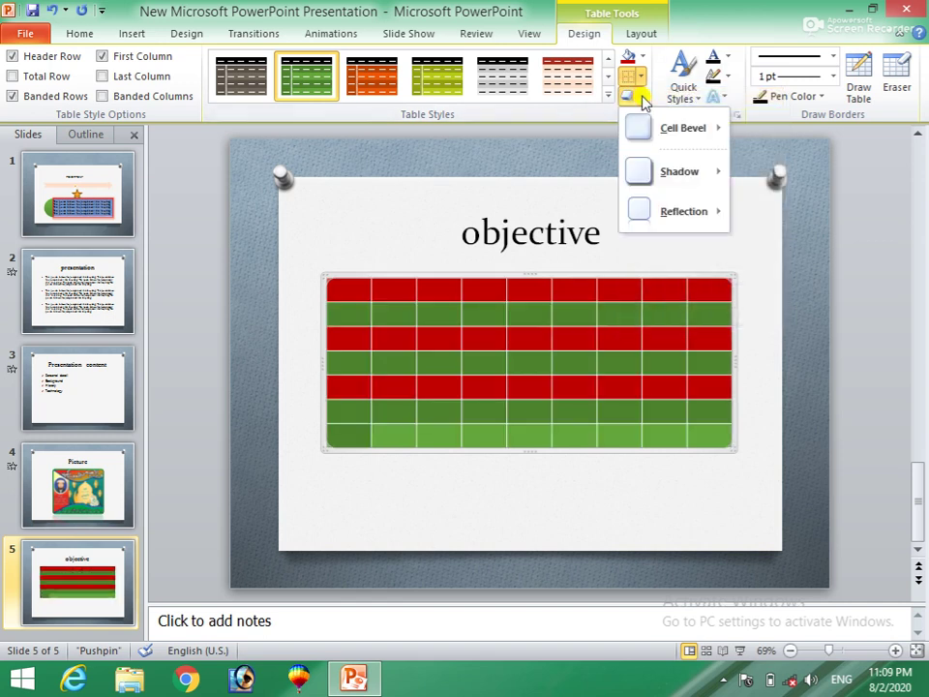
{"action": "mouse_move", "coordinate": [682, 128]}
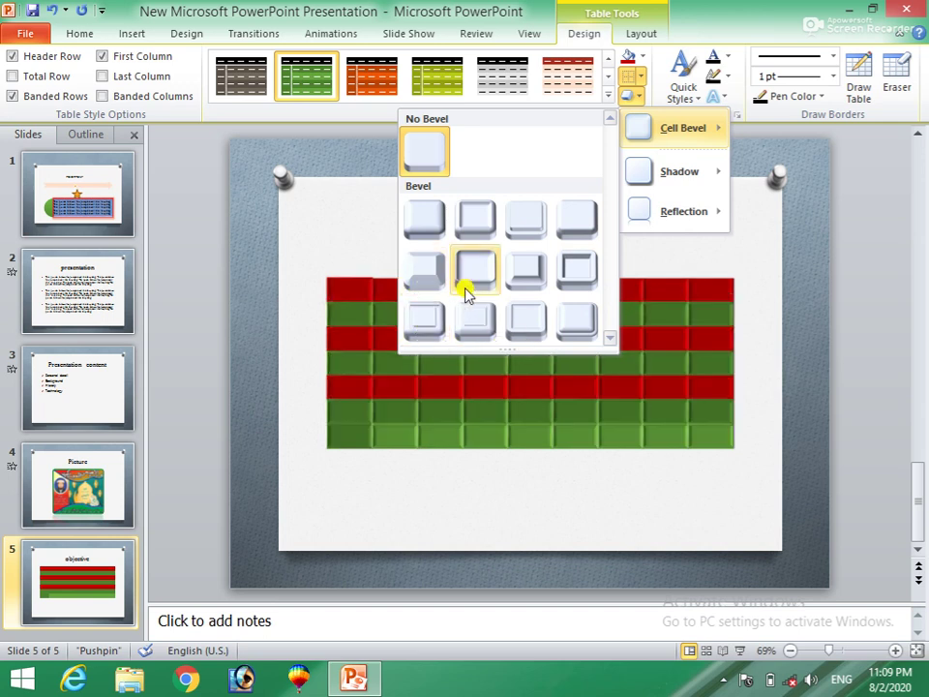
{"action": "left_click", "coordinate": [531, 286]}
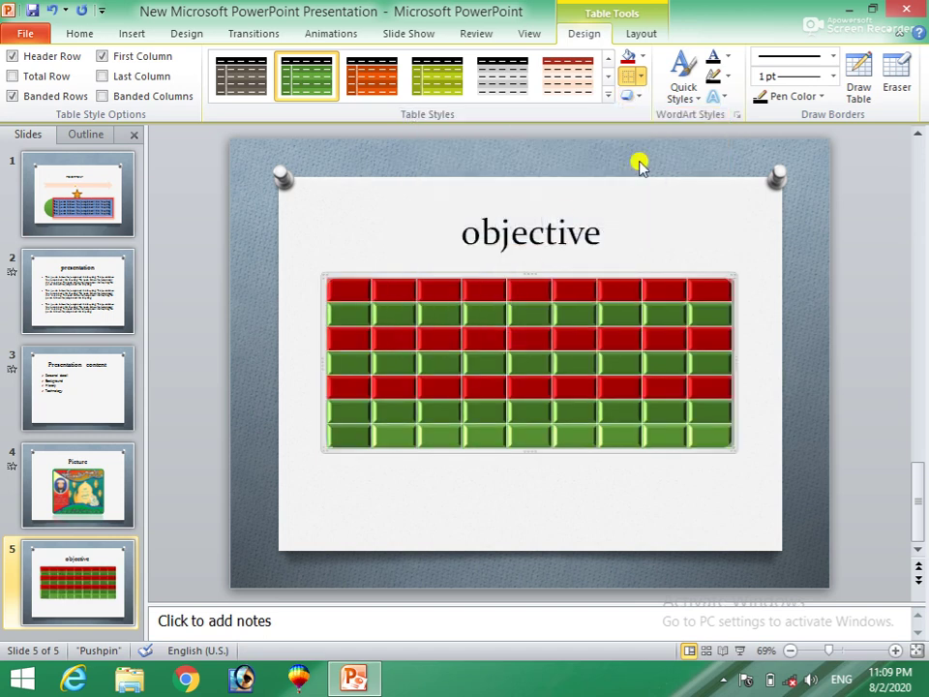
{"action": "left_click", "coordinate": [695, 96]}
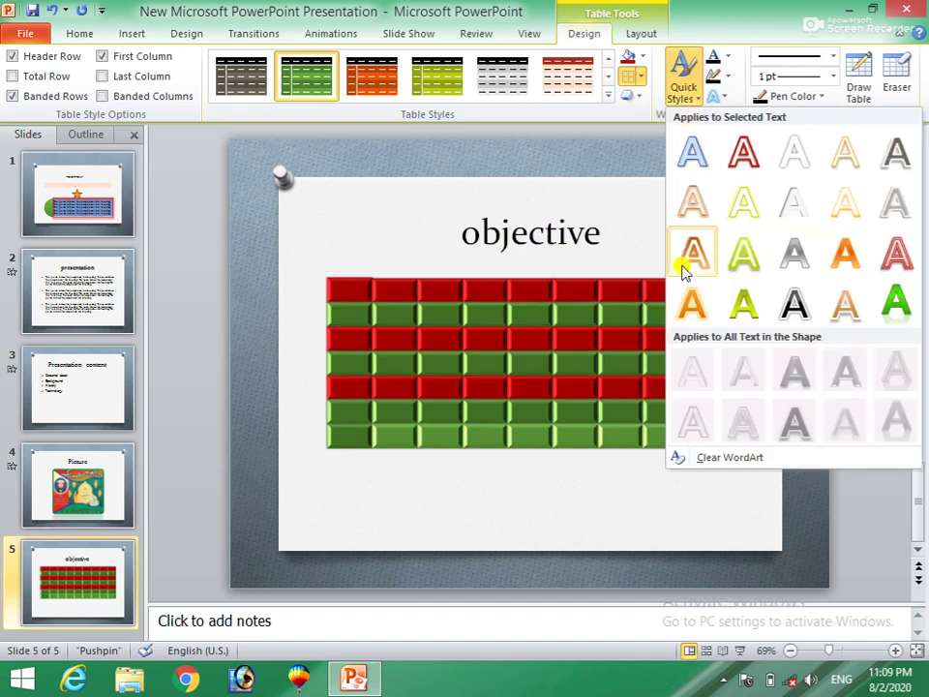
Select 'objective' in the title, then click into the table and open WordArt Quick Styles
{"action": "left_click", "coordinate": [589, 230]}
{"action": "left_click", "coordinate": [590, 231]}
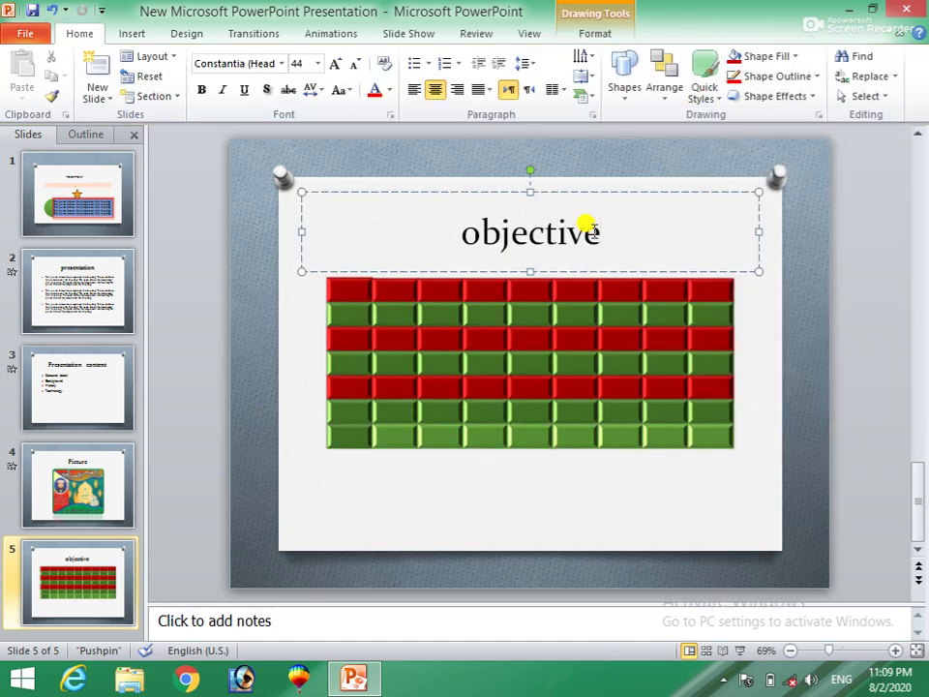
{"action": "left_click_drag", "start_coordinate": [586, 222], "coordinate": [452, 199]}
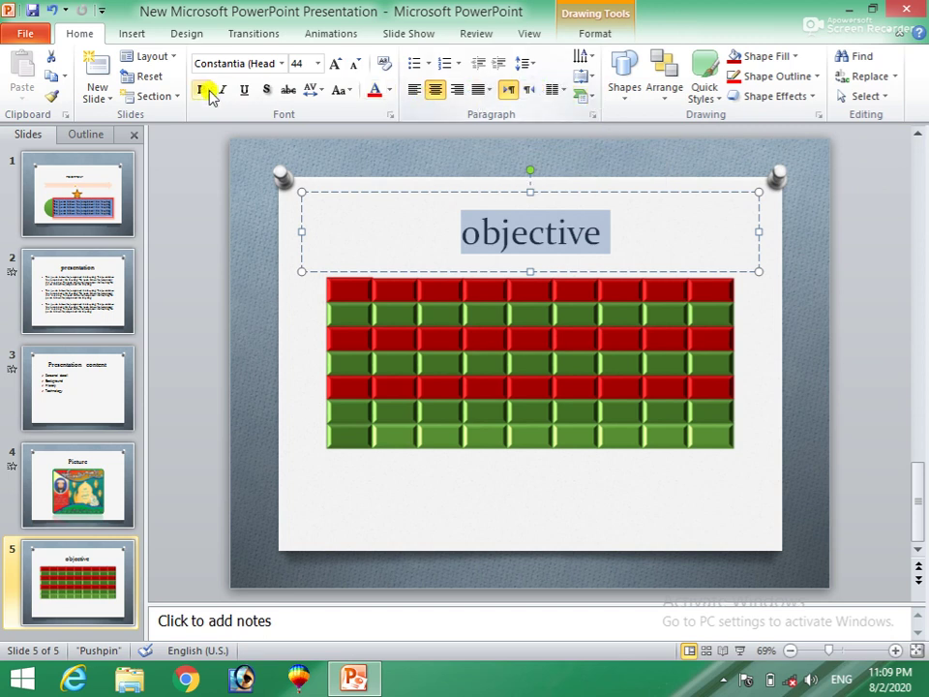
{"action": "left_click", "coordinate": [133, 33]}
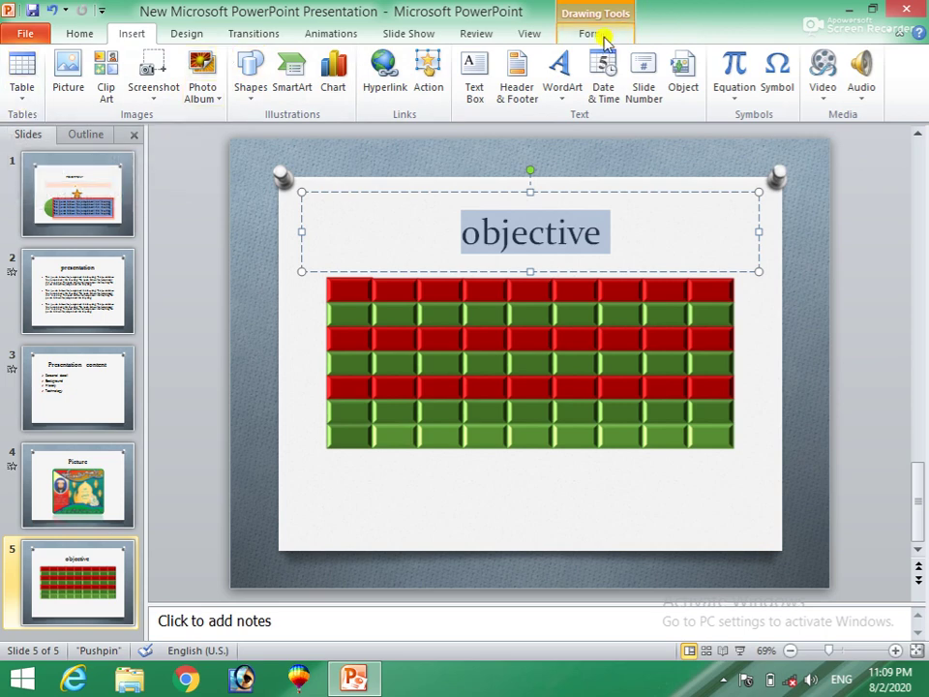
{"action": "left_click", "coordinate": [602, 37]}
{"action": "left_click", "coordinate": [581, 363]}
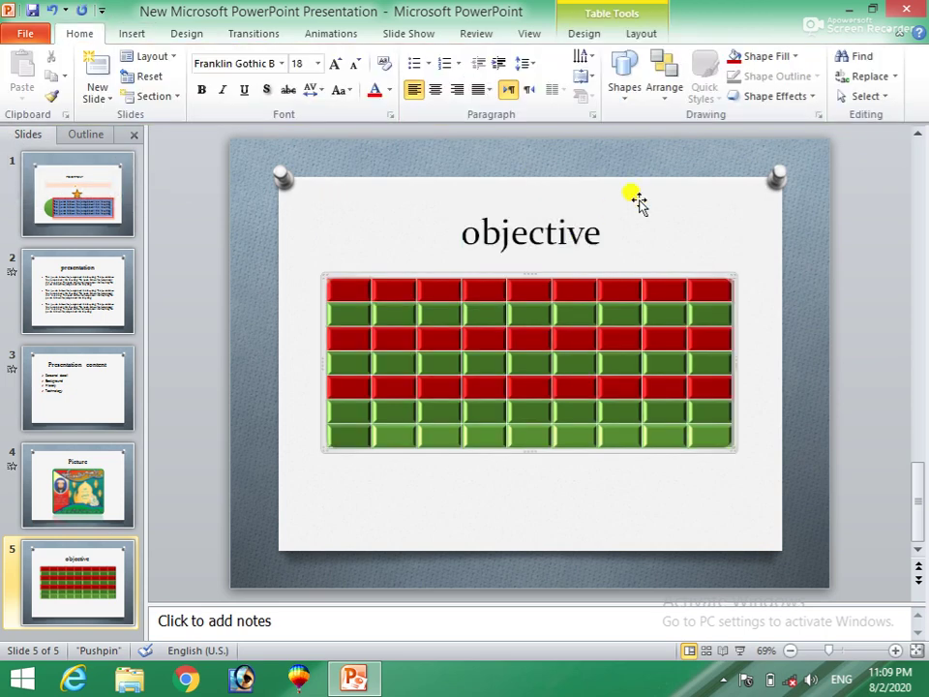
{"action": "left_click", "coordinate": [583, 34]}
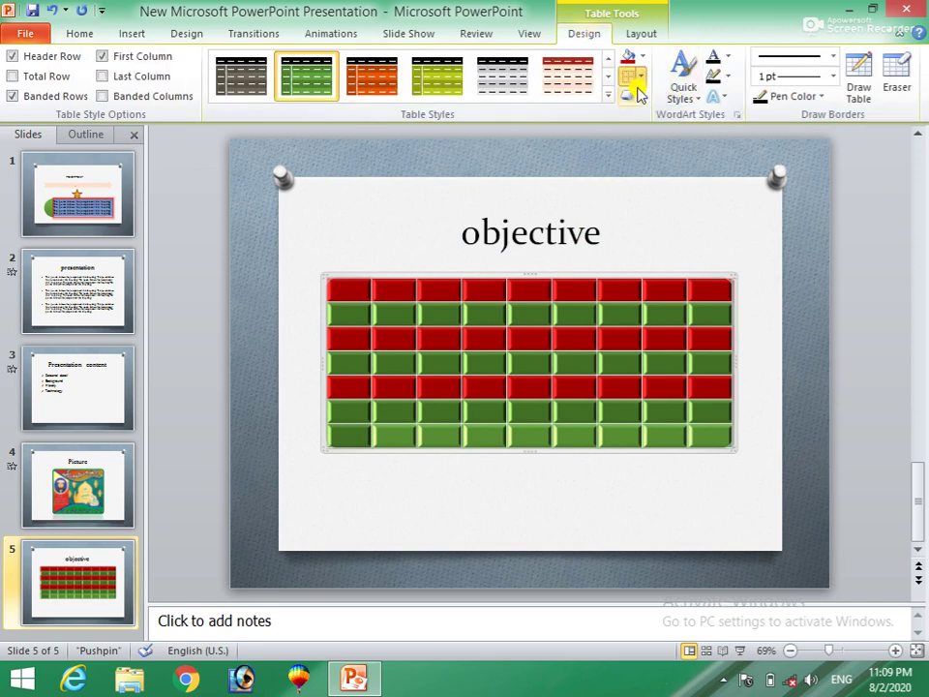
{"action": "left_click", "coordinate": [685, 96]}
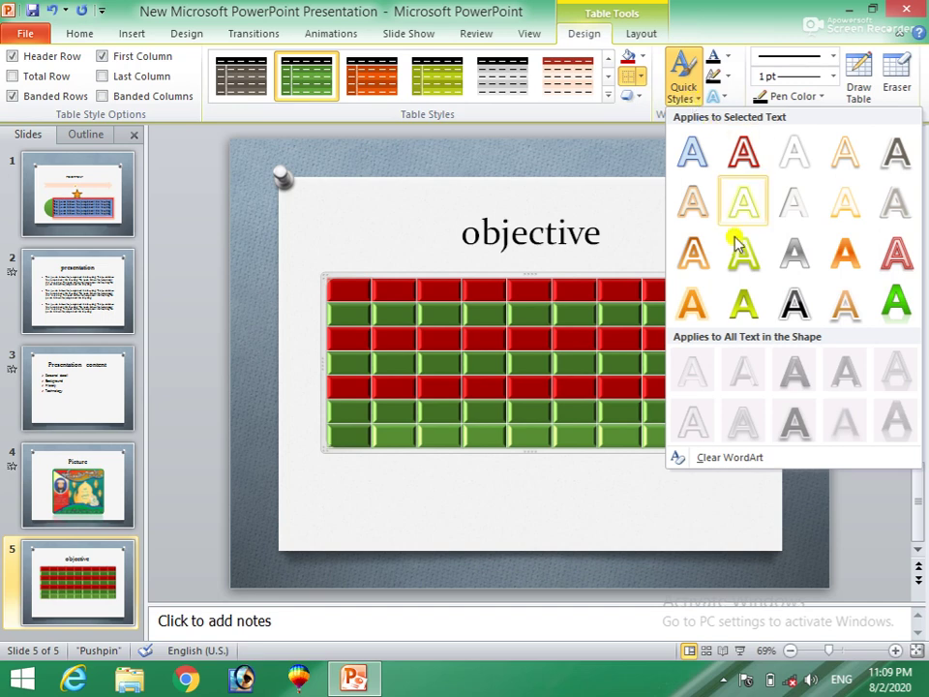
Type Abc, Def, Ghi, Jil, Mno and top down the first column, then select those cells
{"action": "left_click", "coordinate": [342, 312]}
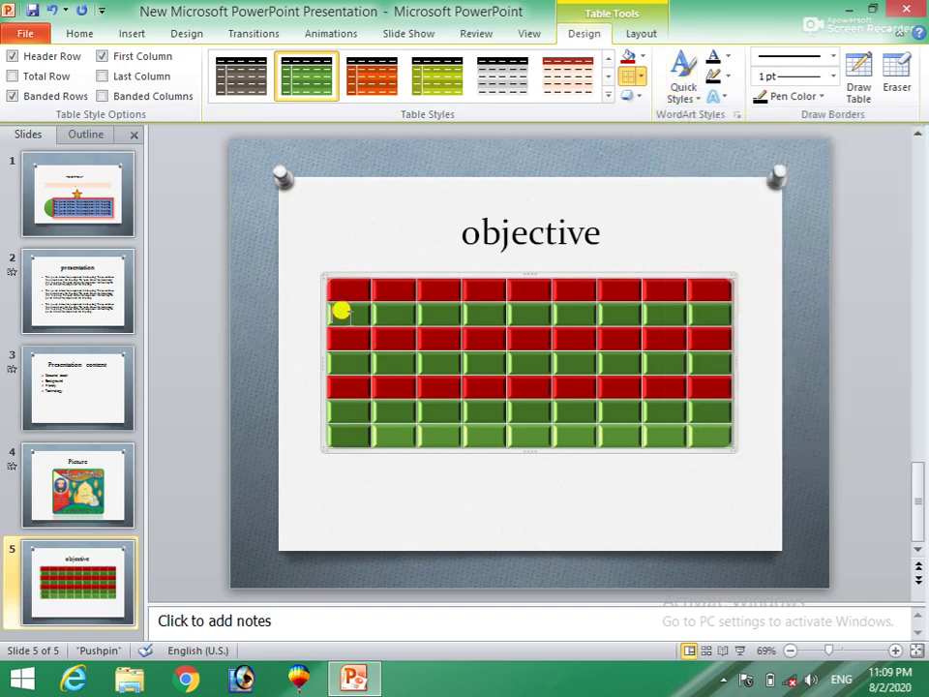
{"action": "type", "text": "a"}
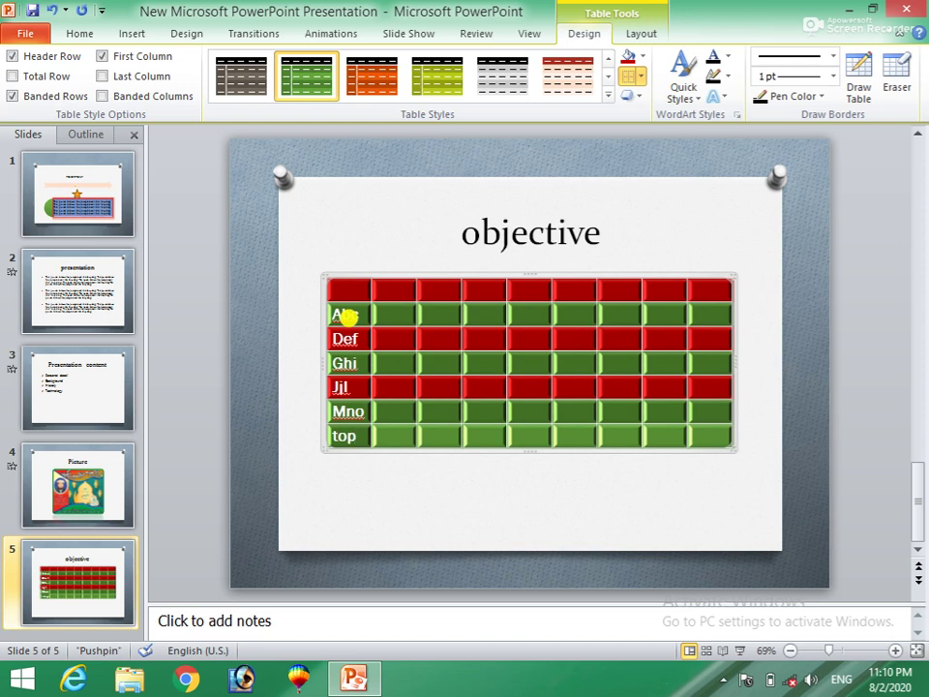
{"action": "left_click_drag", "start_coordinate": [357, 432], "coordinate": [330, 300]}
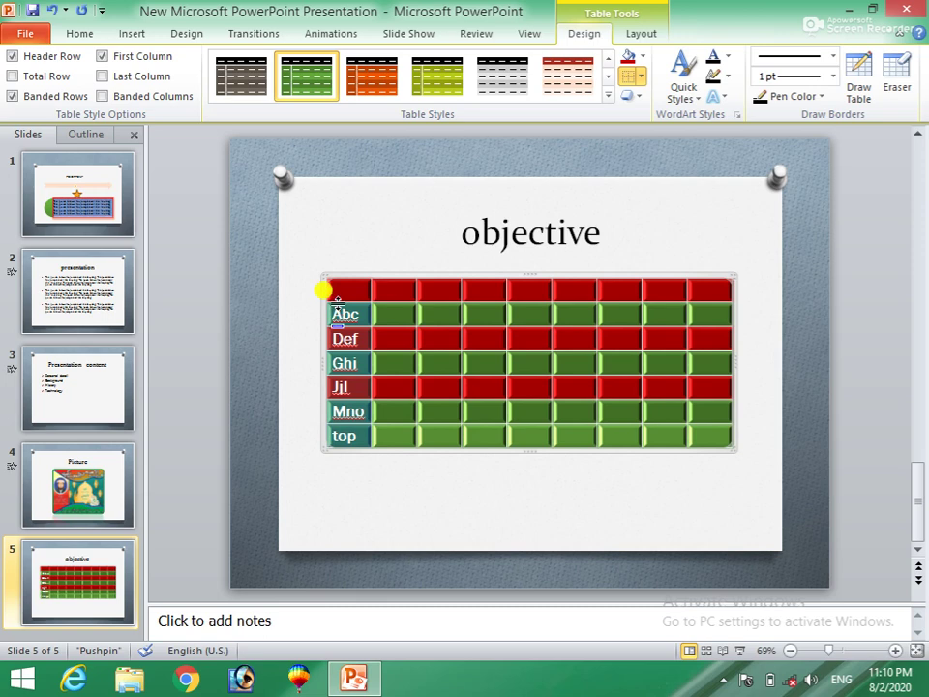
Try several WordArt styles, including a blue outlined one, on the first-column labels
{"action": "left_click", "coordinate": [689, 99]}
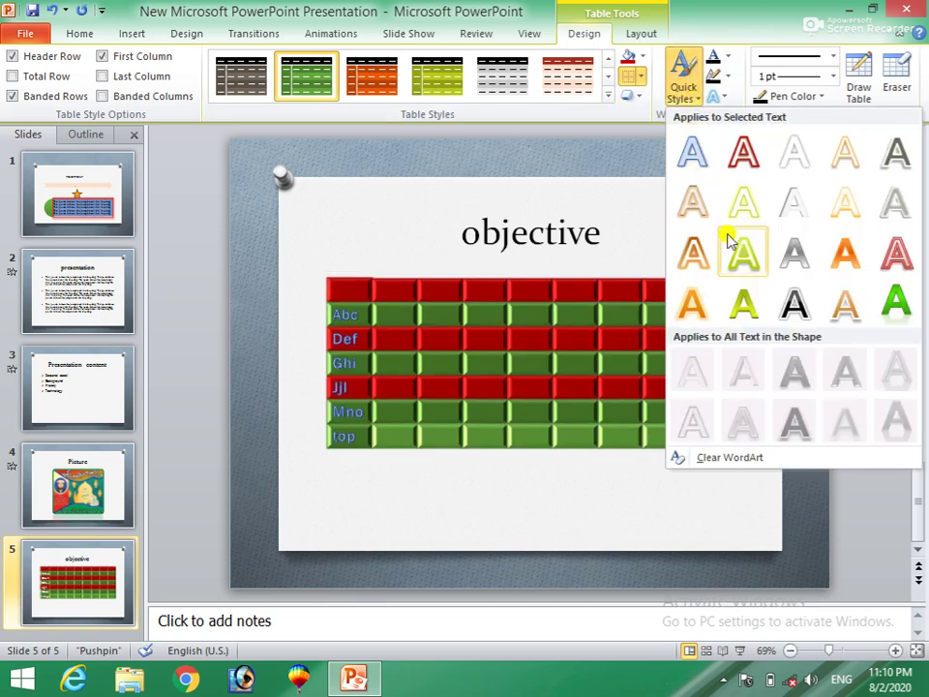
{"action": "left_click", "coordinate": [792, 303]}
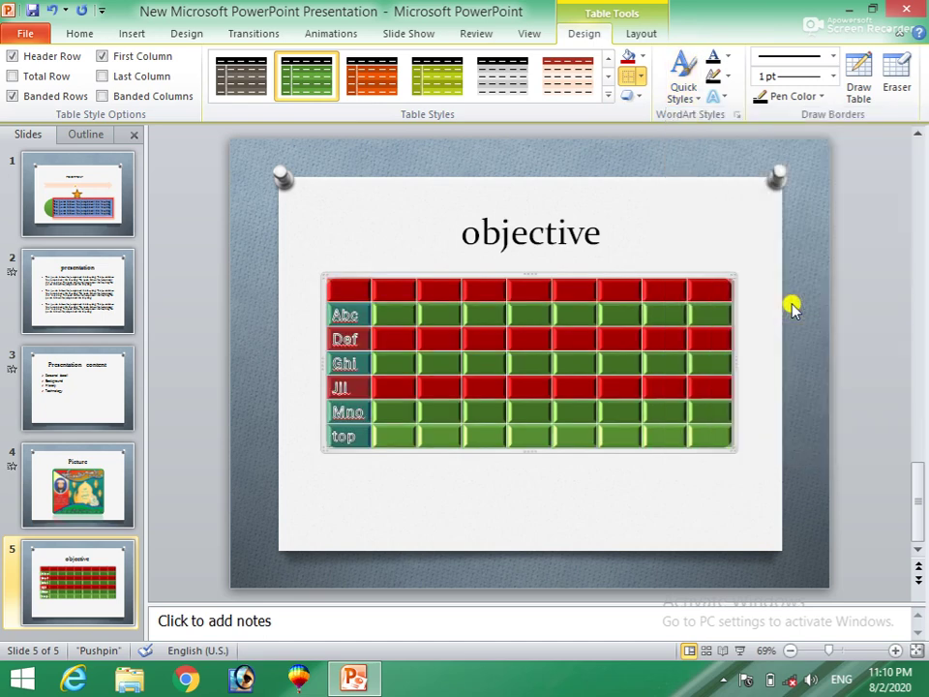
{"action": "left_click", "coordinate": [693, 96]}
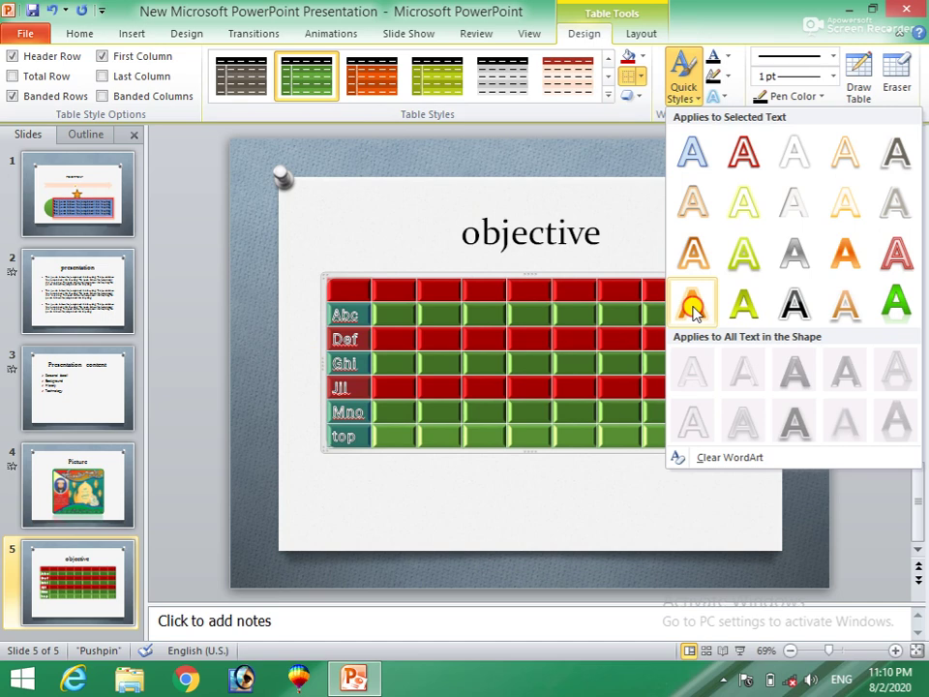
{"action": "left_click", "coordinate": [685, 304]}
{"action": "left_click", "coordinate": [693, 100]}
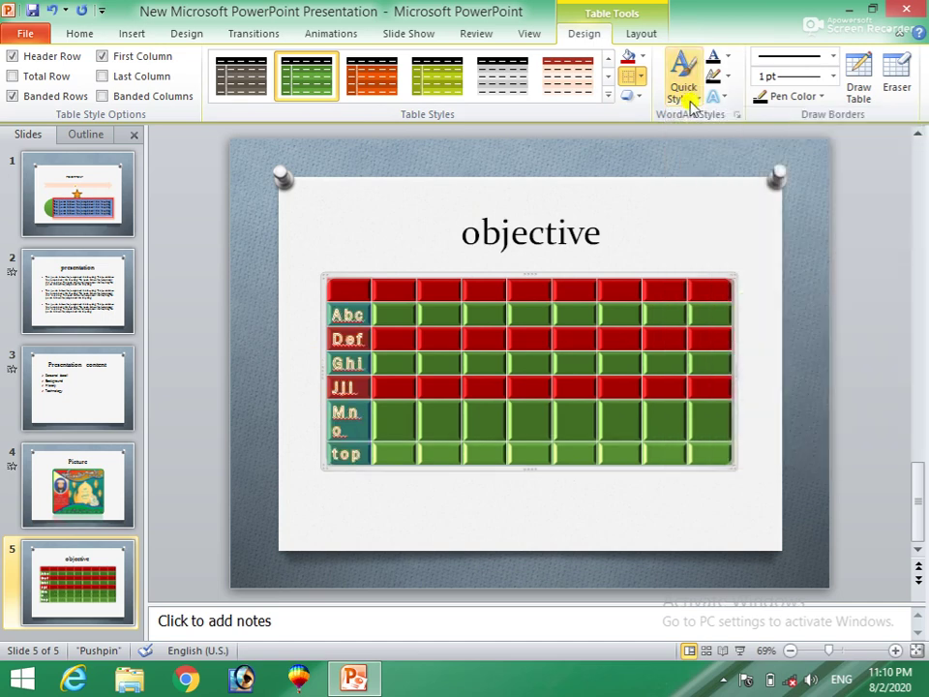
{"action": "left_click", "coordinate": [693, 155]}
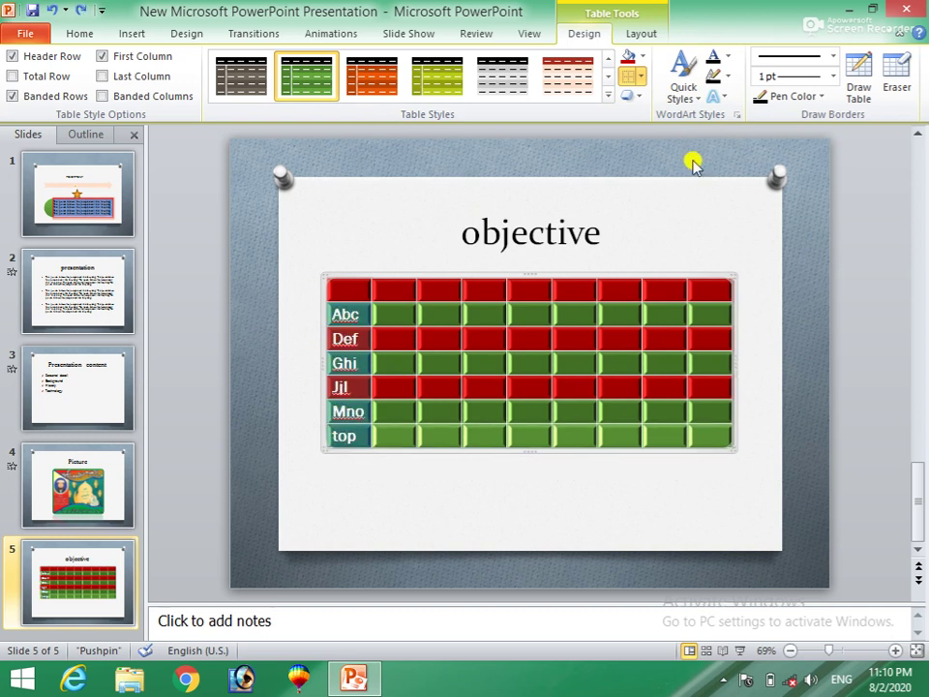
Try one more WordArt style, then Clear WordArt from the labels
{"action": "left_click", "coordinate": [699, 93]}
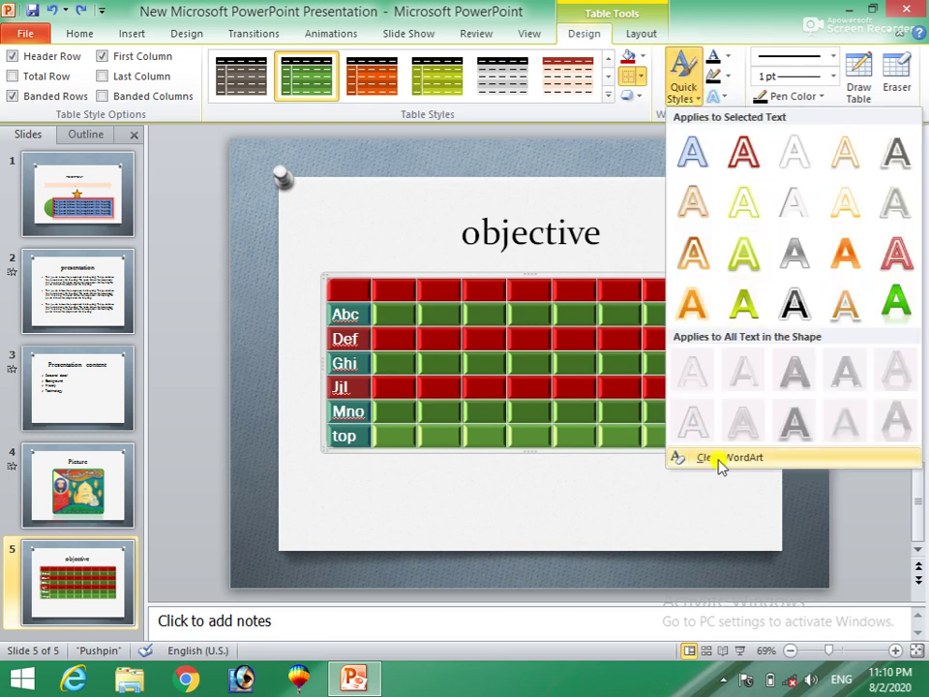
{"action": "left_click", "coordinate": [793, 303]}
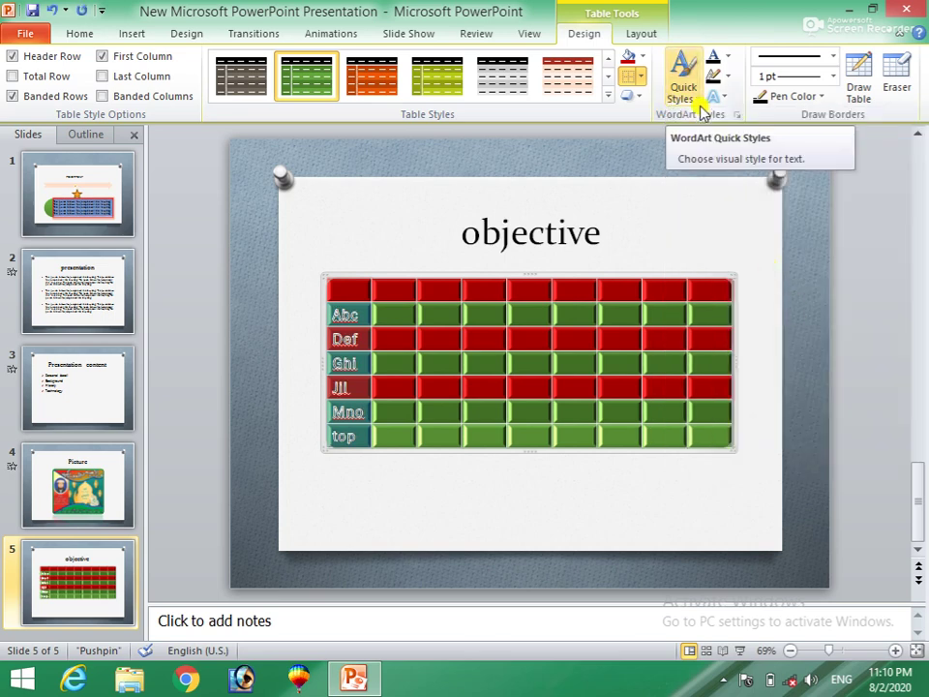
{"action": "left_click", "coordinate": [704, 108]}
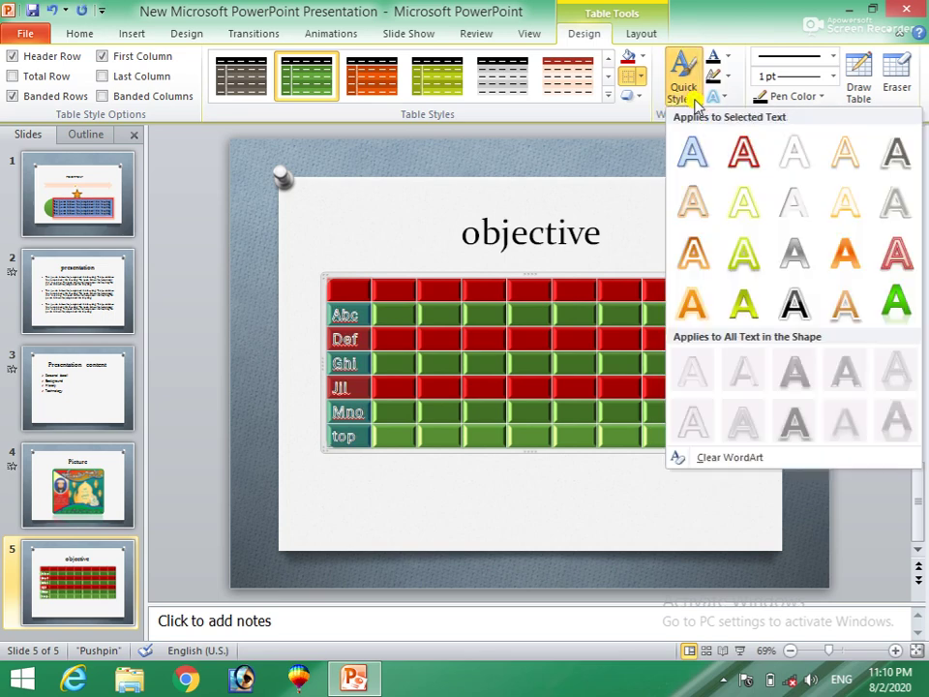
{"action": "left_click", "coordinate": [707, 460]}
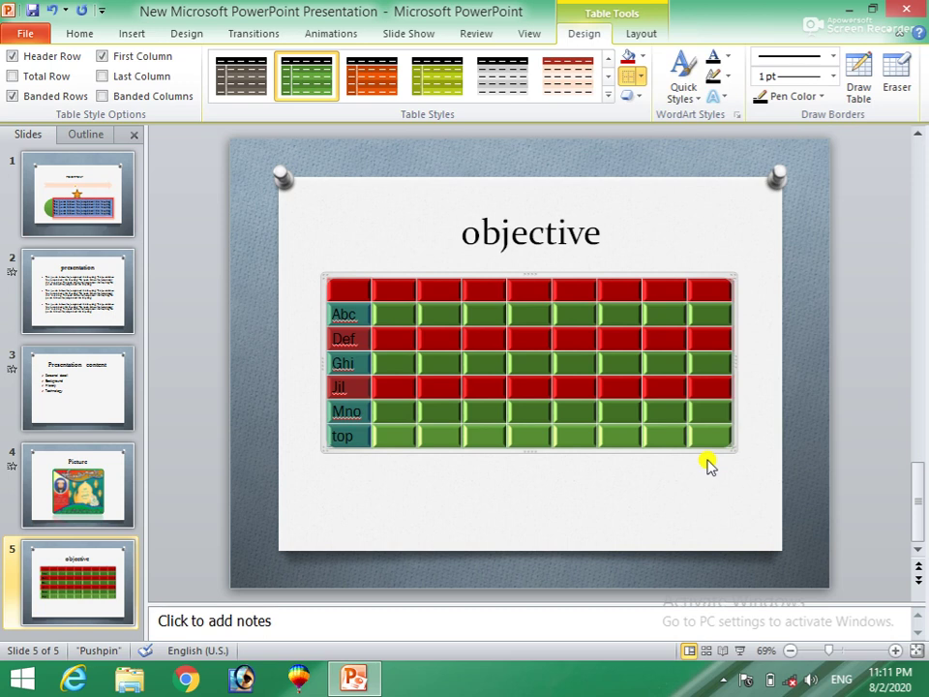
{"action": "left_click", "coordinate": [731, 58]}
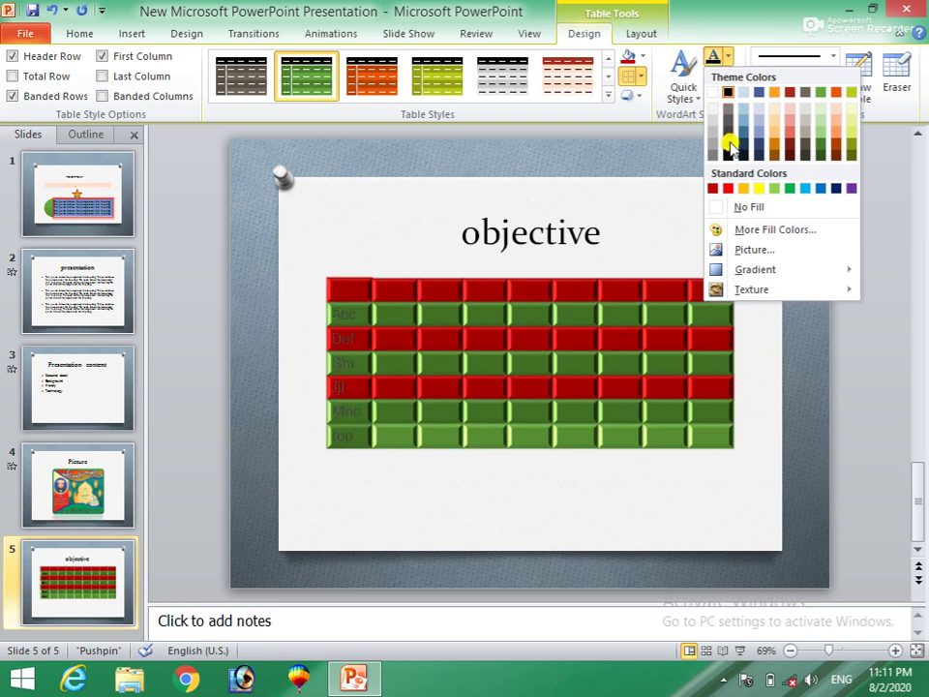
Give the first-column labels a yellow text fill and a green text outline
{"action": "left_click", "coordinate": [759, 188]}
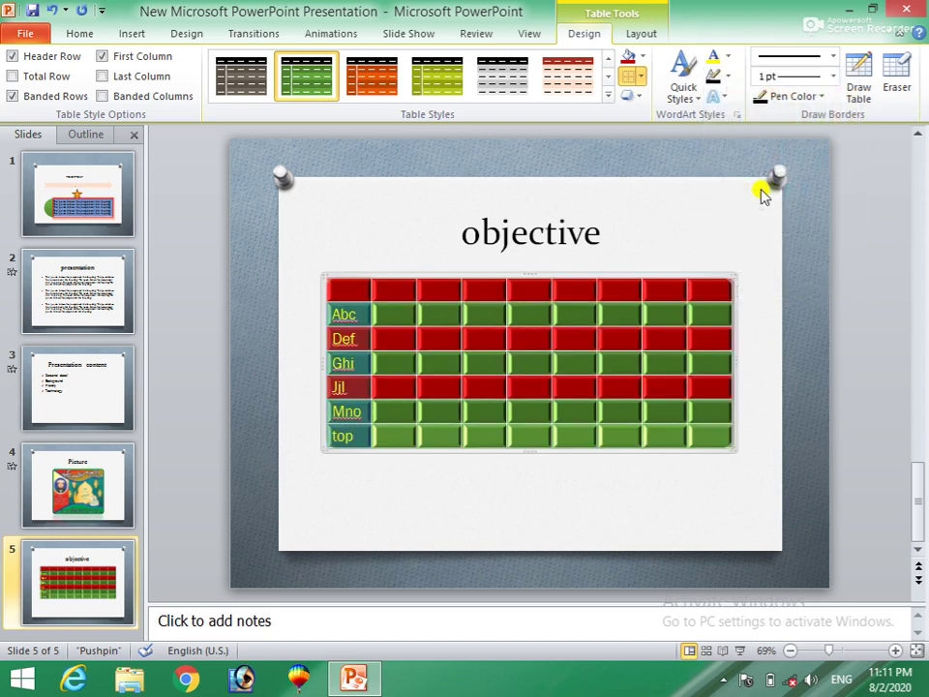
{"action": "left_click", "coordinate": [728, 75]}
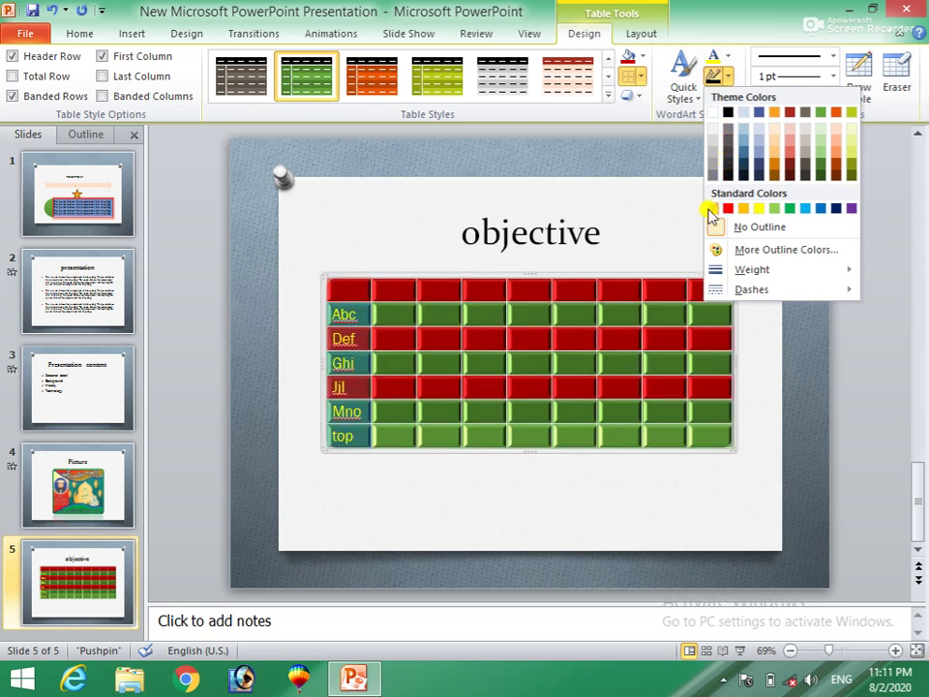
{"action": "left_click", "coordinate": [787, 209]}
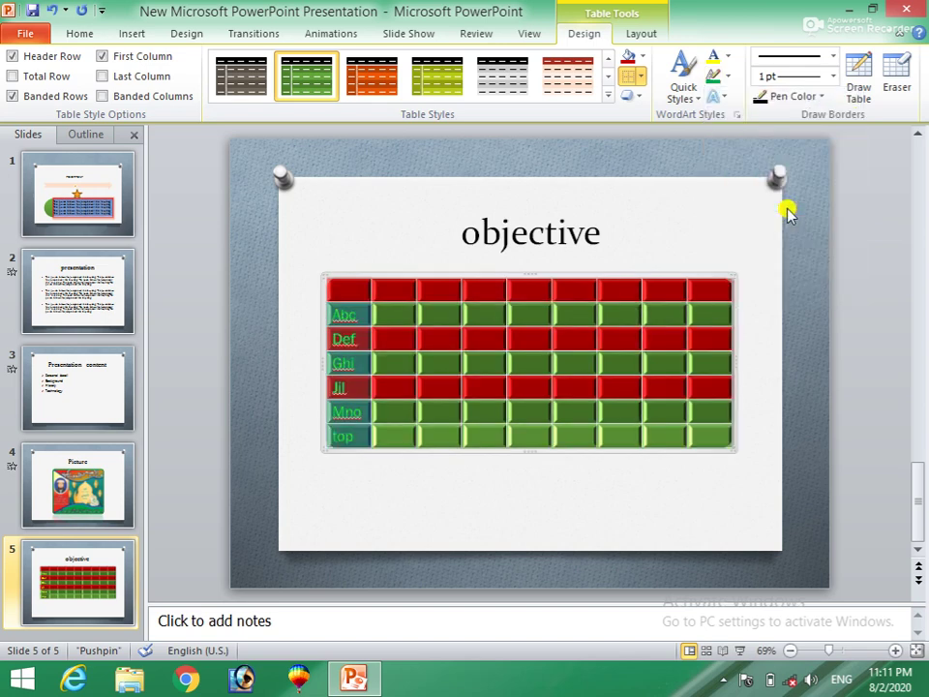
{"action": "left_click", "coordinate": [724, 98]}
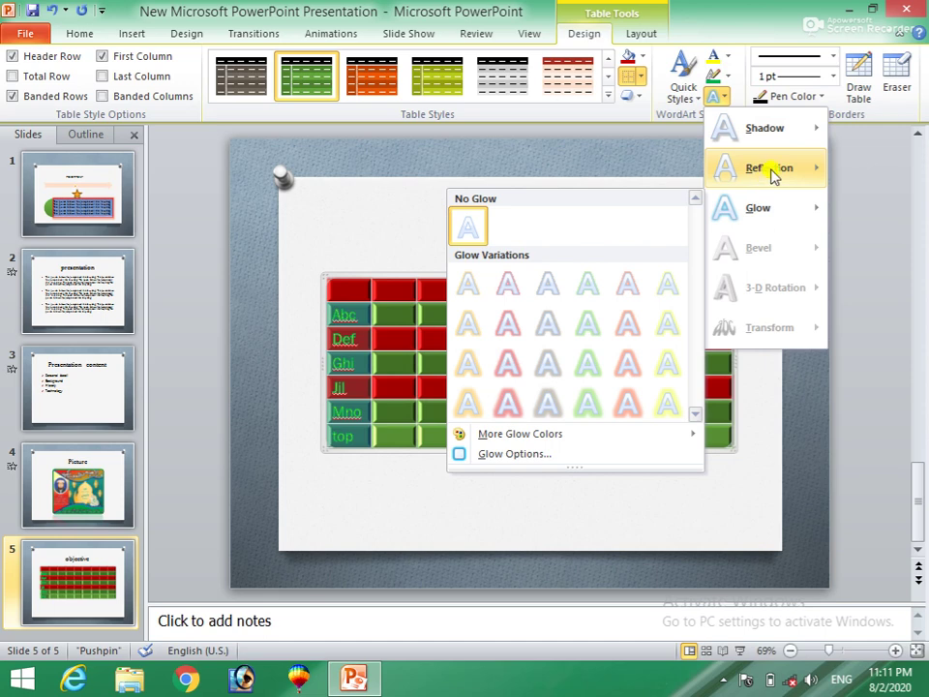
{"action": "mouse_move", "coordinate": [765, 128]}
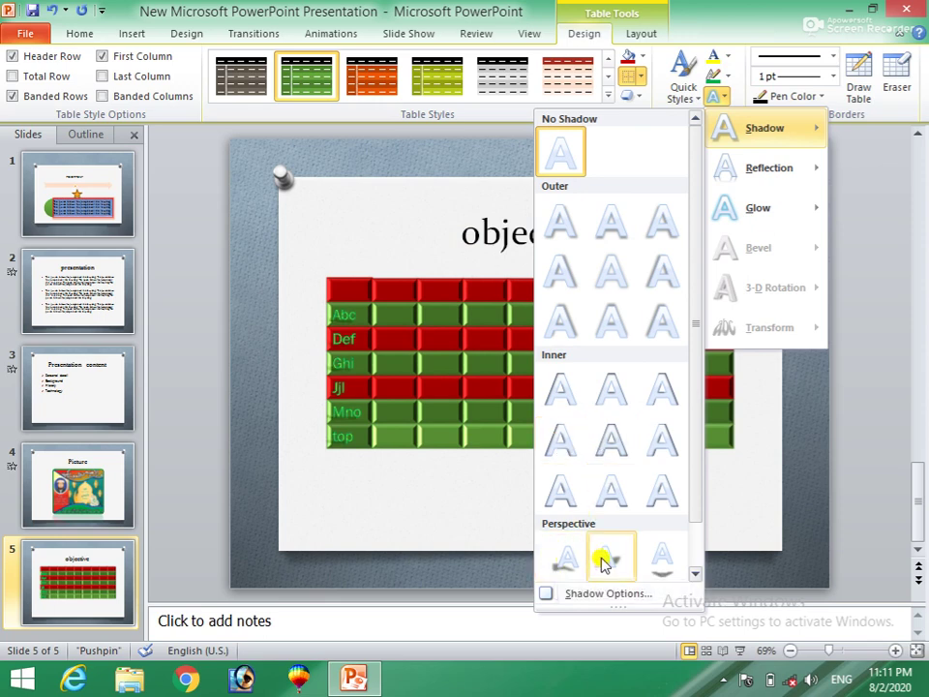
Dismiss the shadow effect choices and bring up the Draw Borders pen style list
{"action": "left_click", "coordinate": [719, 493]}
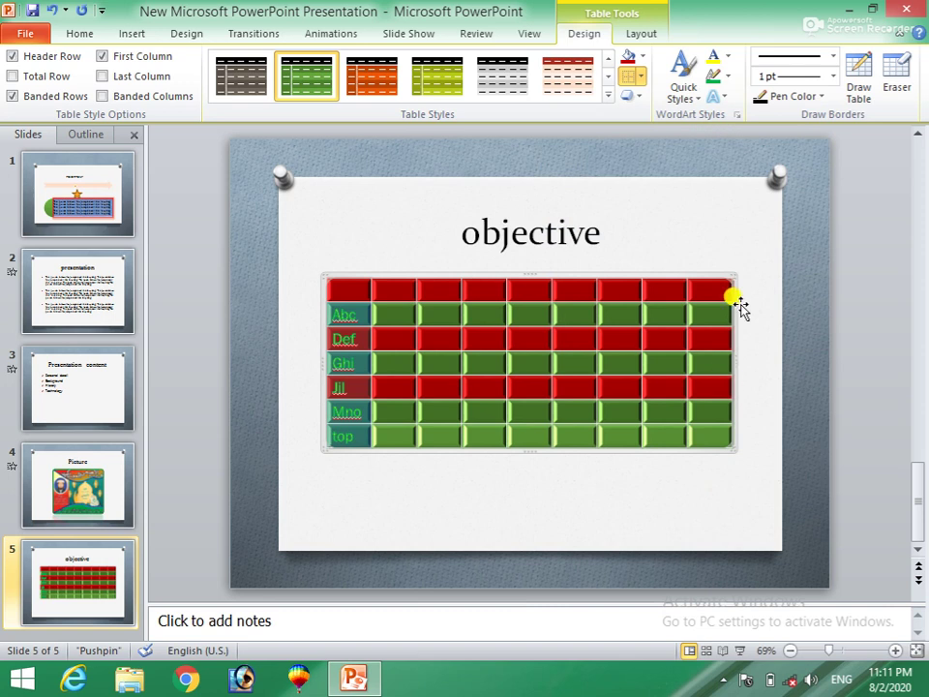
{"action": "left_click", "coordinate": [830, 61]}
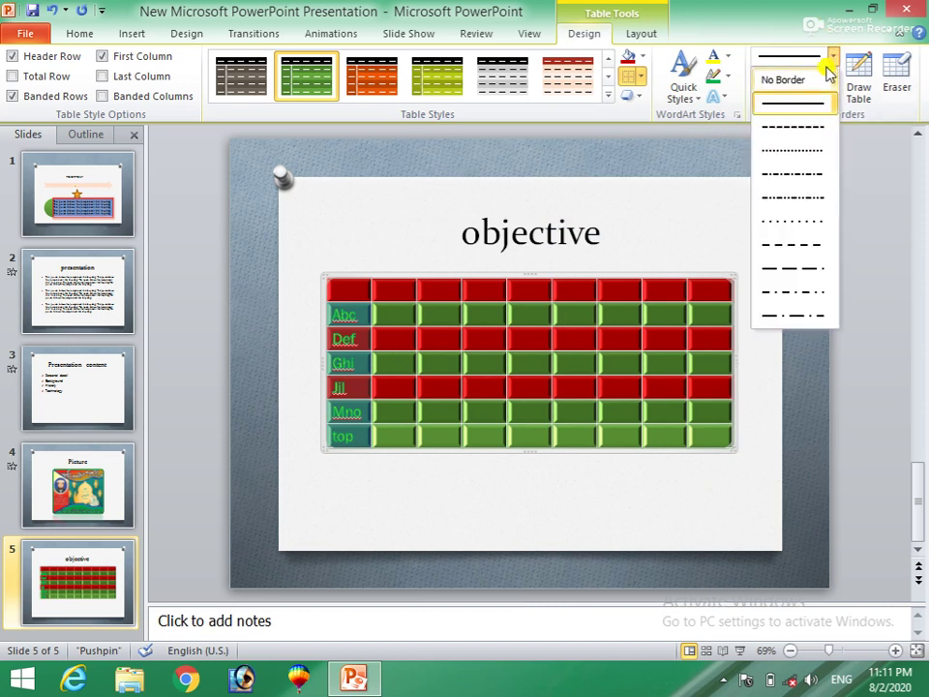
Draw a trial dash-dot 4½ pt border line in the header row
{"action": "left_click", "coordinate": [787, 316]}
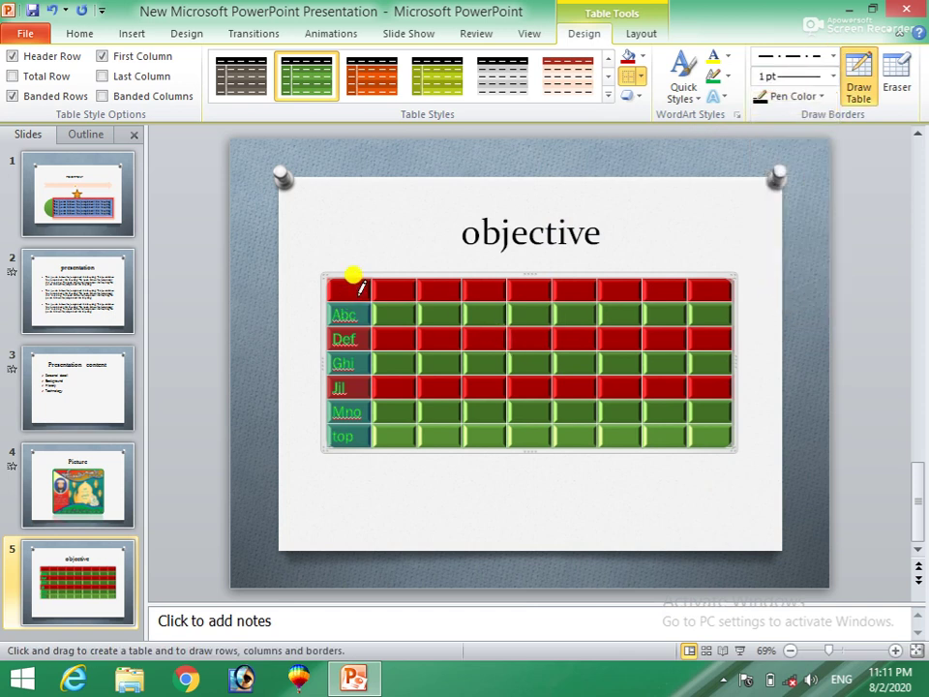
{"action": "left_click", "coordinate": [832, 77]}
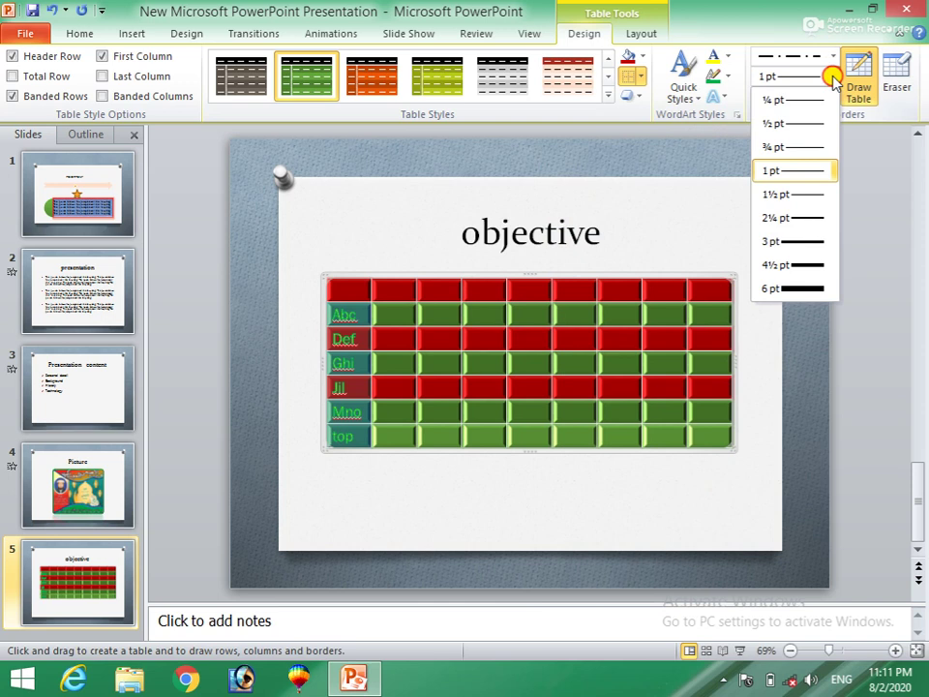
{"action": "left_click", "coordinate": [770, 266]}
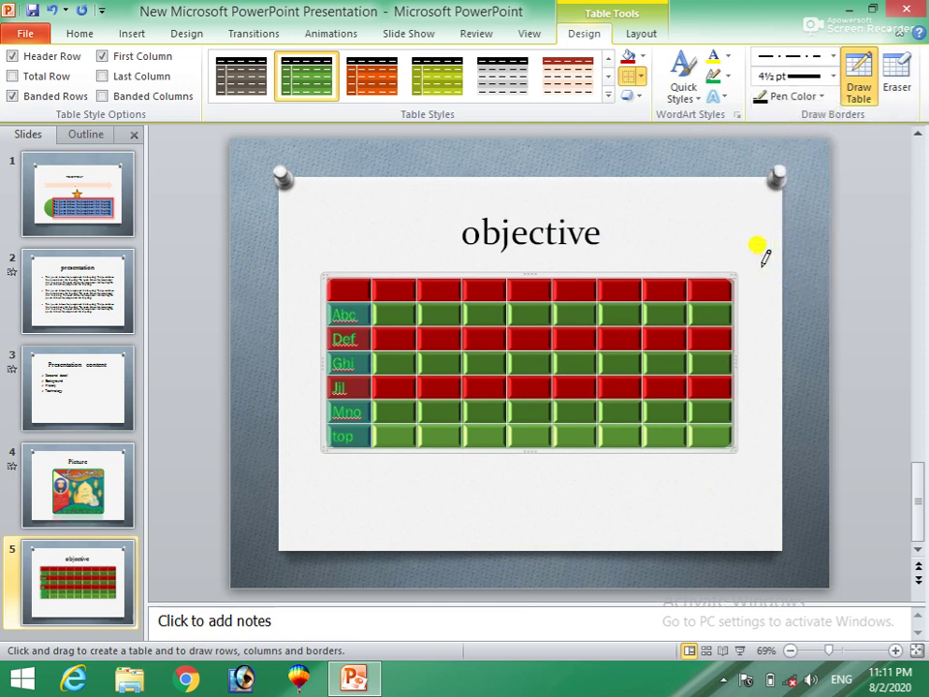
{"action": "left_click_drag", "start_coordinate": [380, 280], "coordinate": [379, 296]}
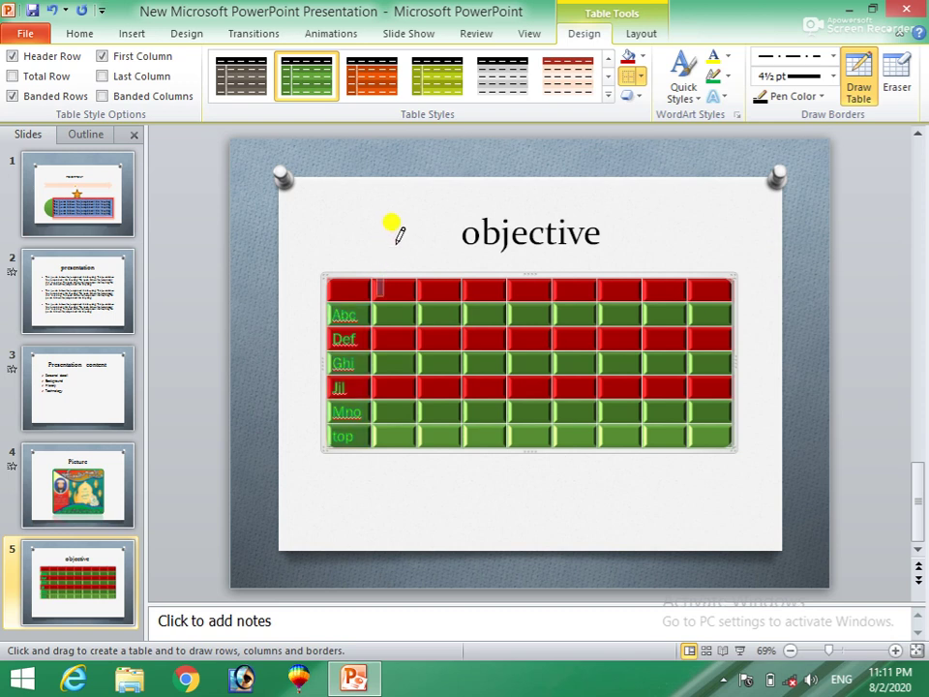
{"action": "left_click", "coordinate": [398, 246]}
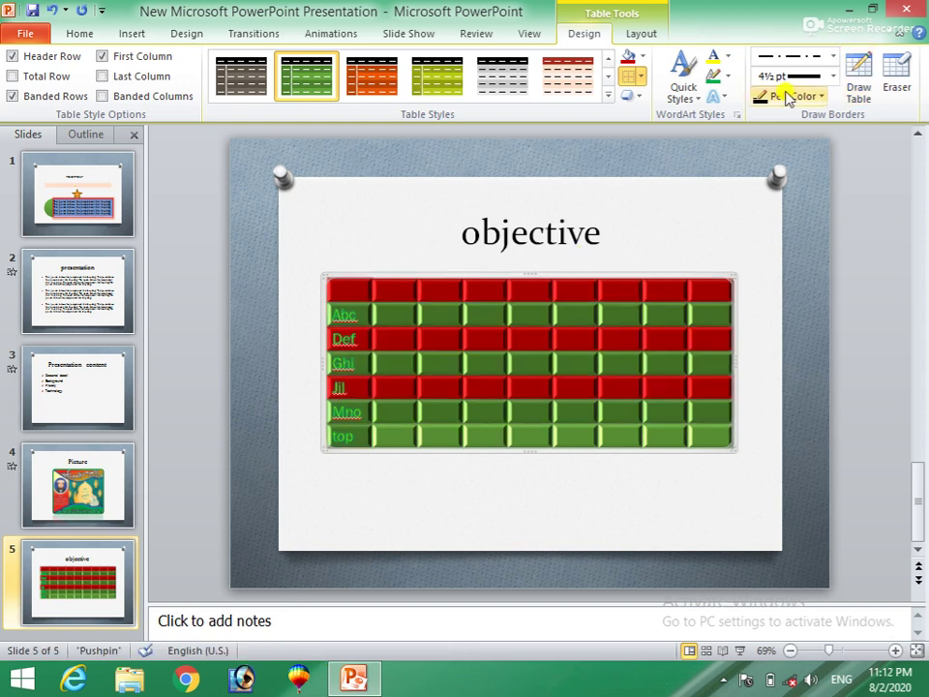
Draw a vertical line down the table and switch the pen to a solid ¼ pt line
{"action": "left_click", "coordinate": [856, 79]}
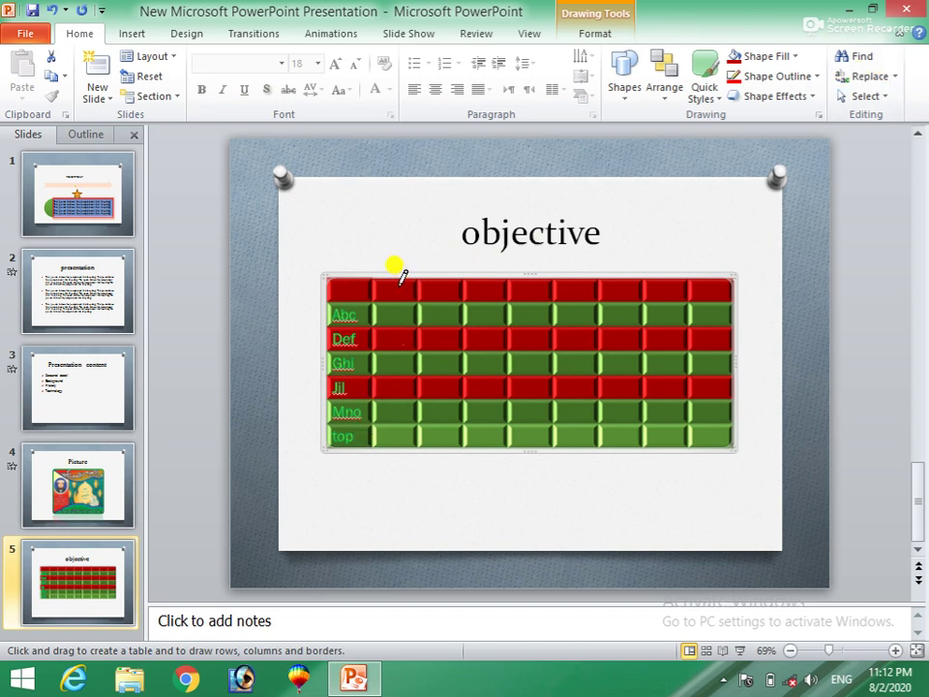
{"action": "left_click_drag", "start_coordinate": [396, 272], "coordinate": [394, 450]}
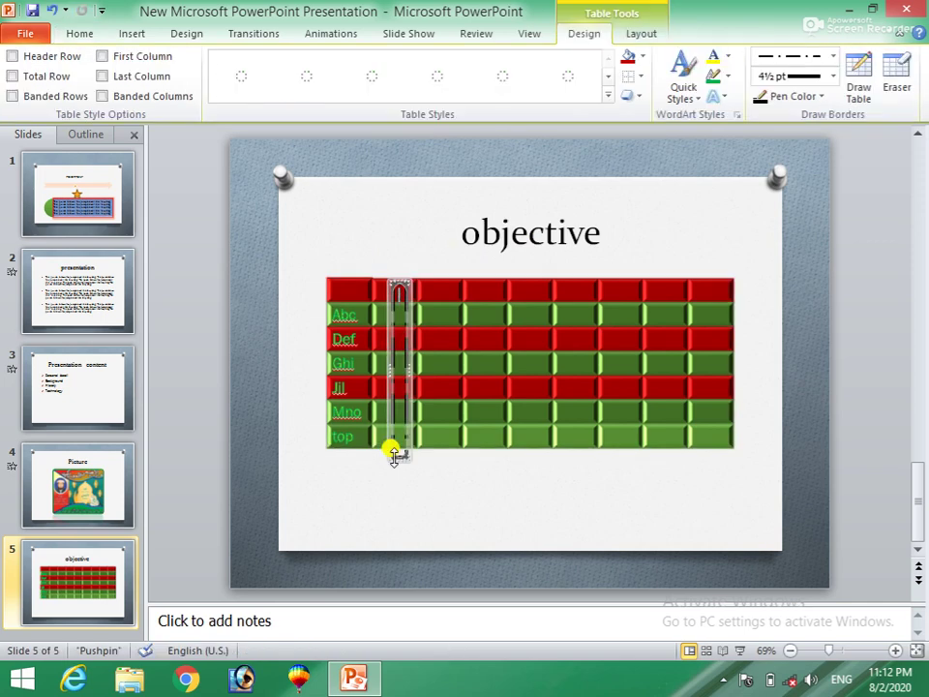
{"action": "left_click", "coordinate": [491, 475]}
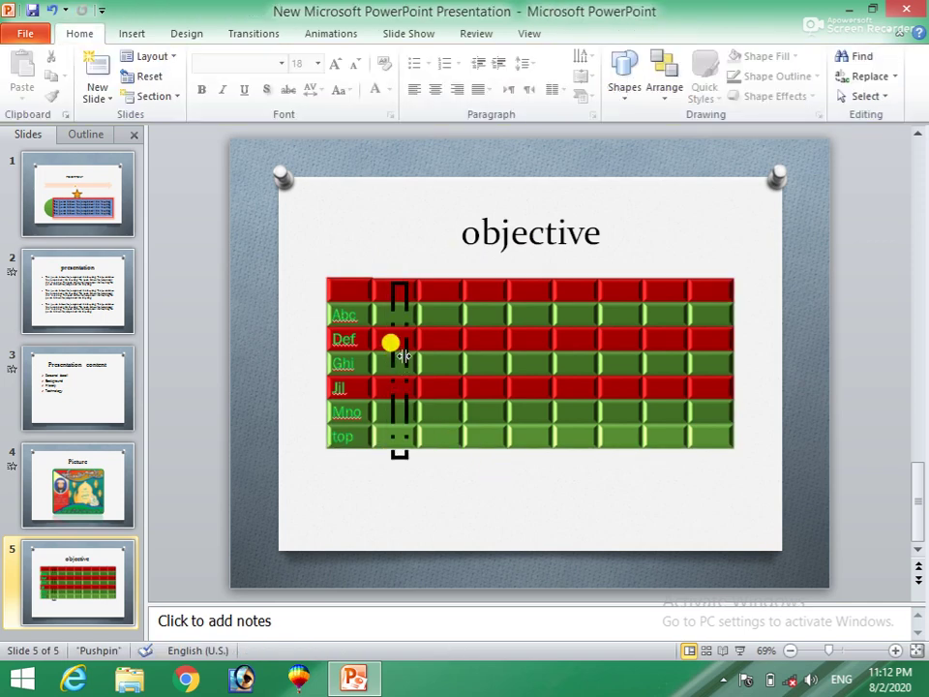
{"action": "left_click", "coordinate": [401, 355]}
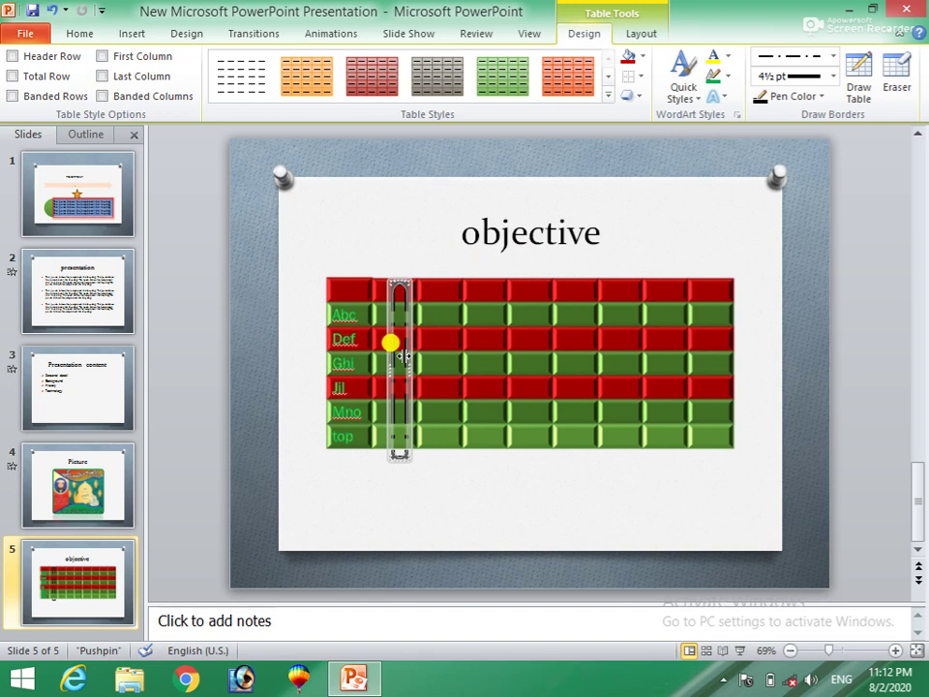
{"action": "left_click", "coordinate": [832, 76]}
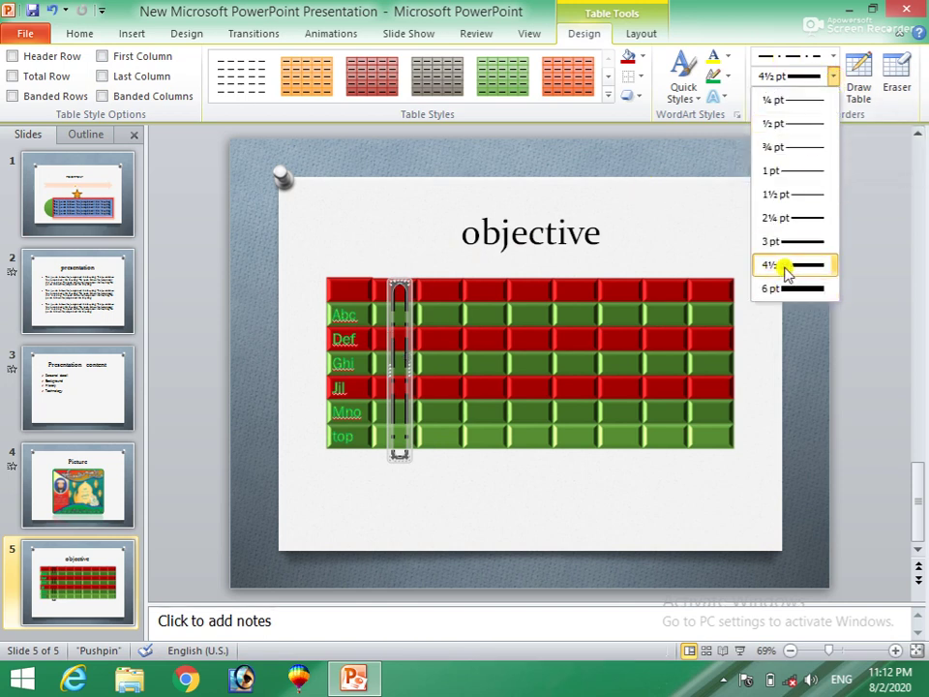
{"action": "left_click", "coordinate": [792, 99]}
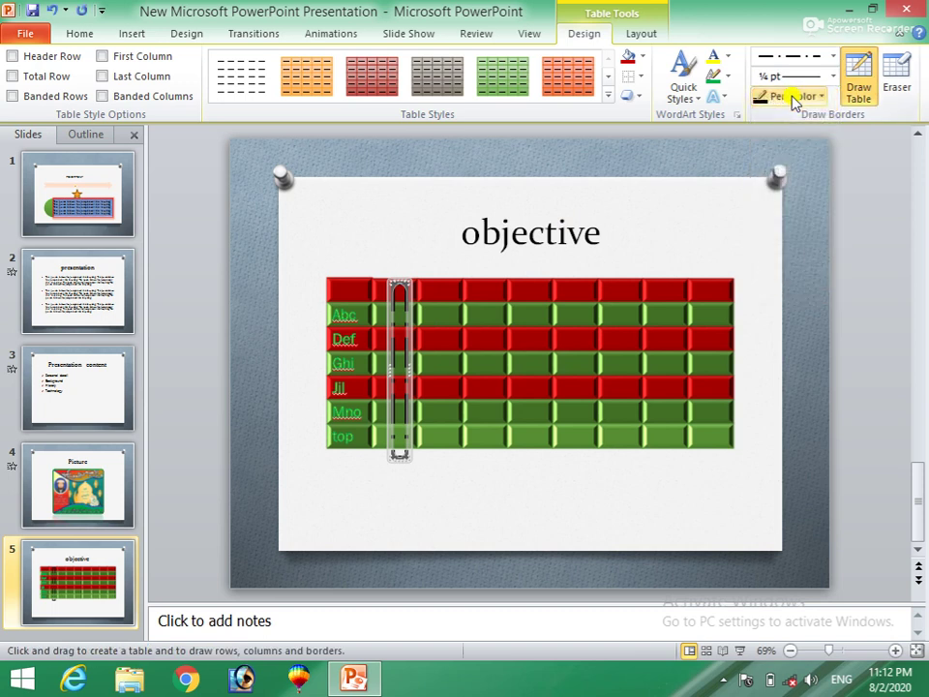
{"action": "left_click", "coordinate": [832, 58]}
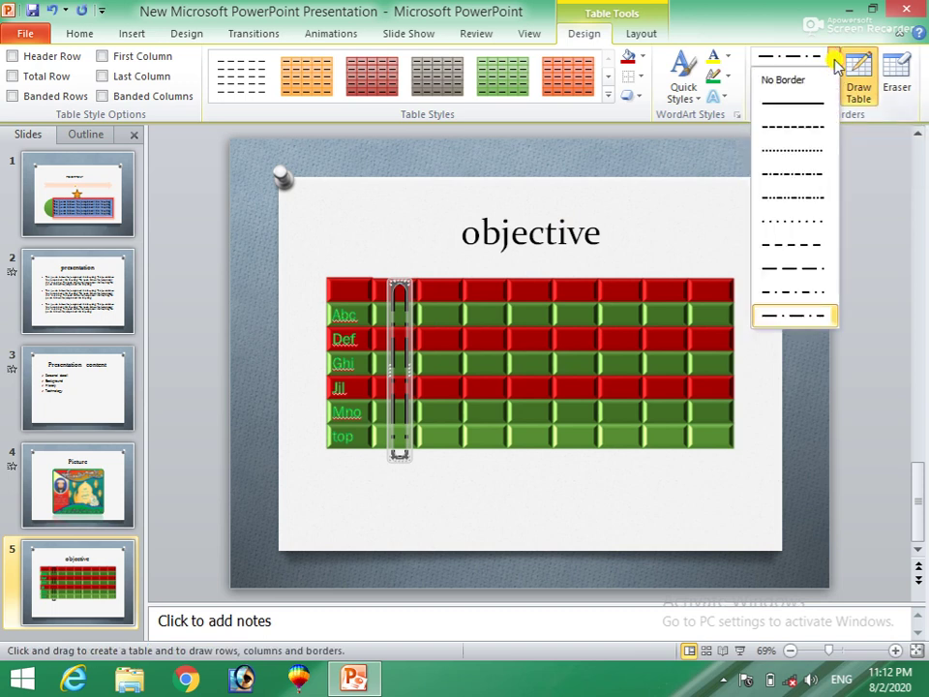
{"action": "left_click", "coordinate": [796, 106]}
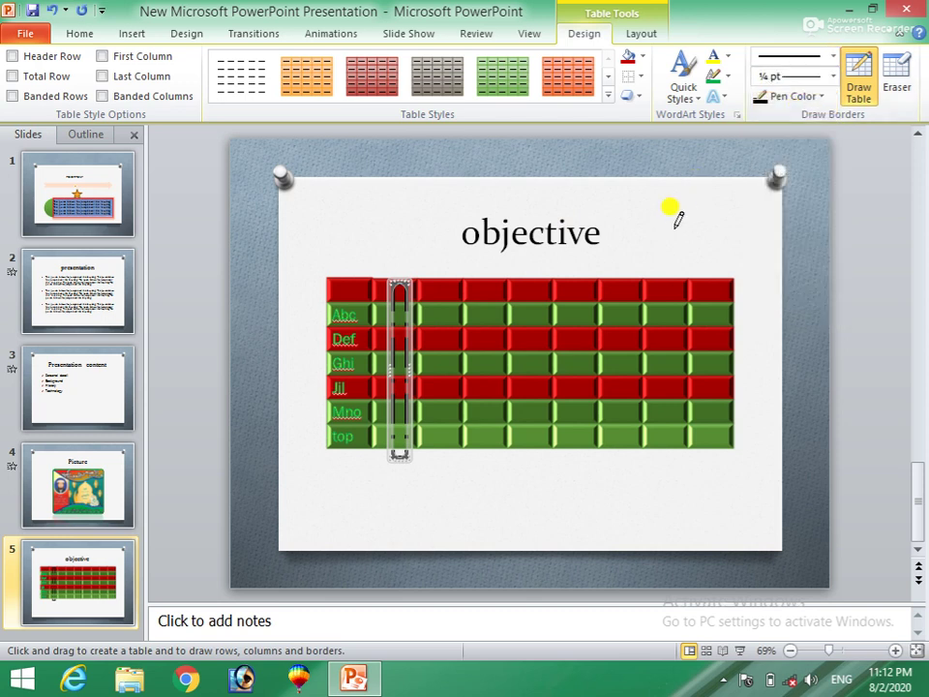
Delete the stray narrow table and draw a vertical border splitting the third column
{"action": "key", "text": "Escape"}
{"action": "left_click", "coordinate": [436, 373]}
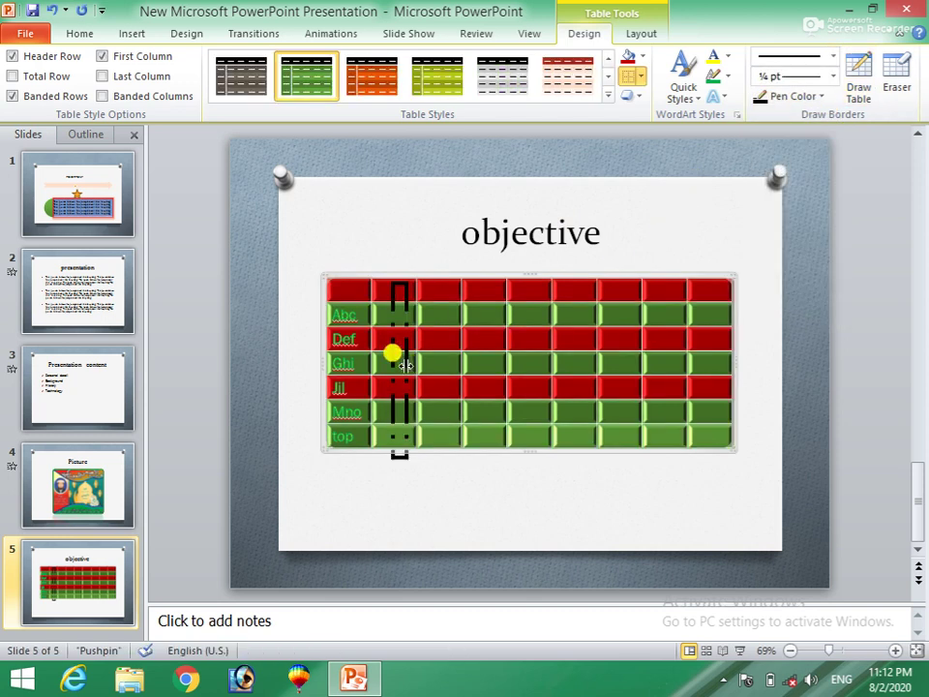
{"action": "left_click", "coordinate": [404, 355]}
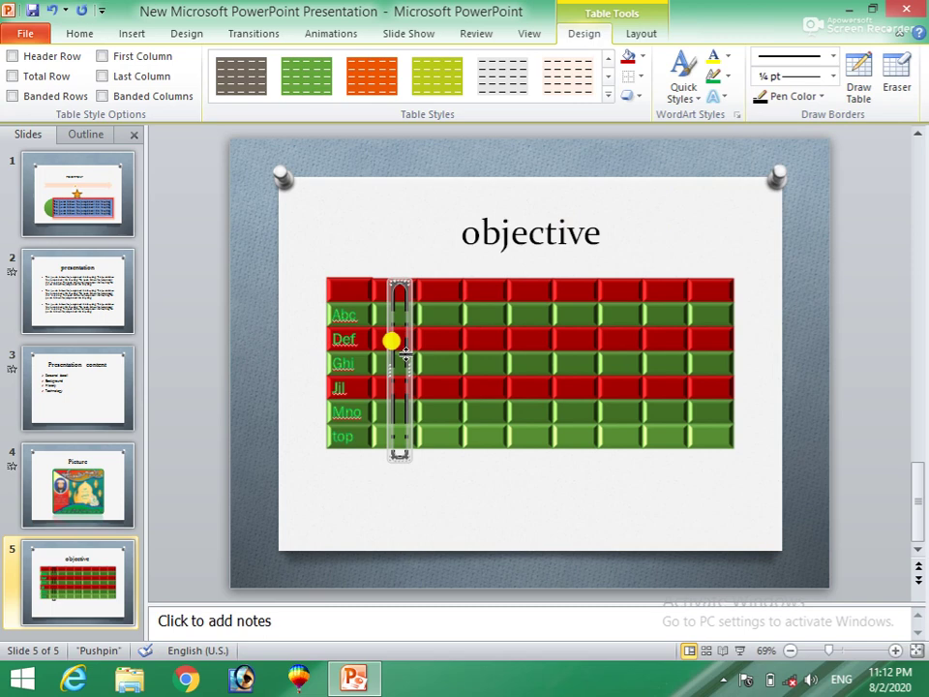
{"action": "key", "text": "Delete"}
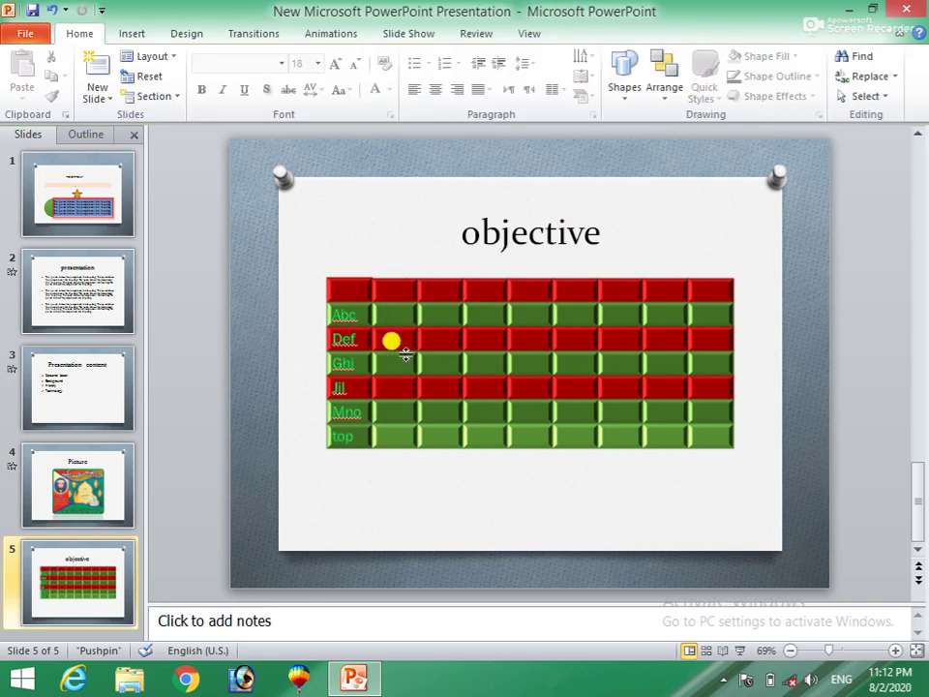
{"action": "left_click", "coordinate": [464, 359]}
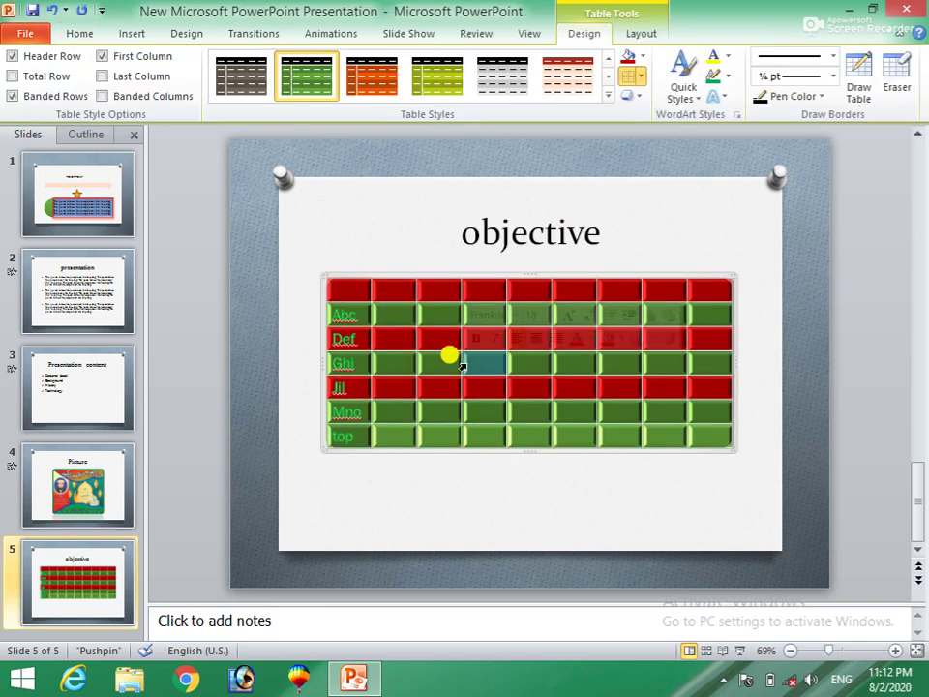
{"action": "left_click", "coordinate": [858, 76]}
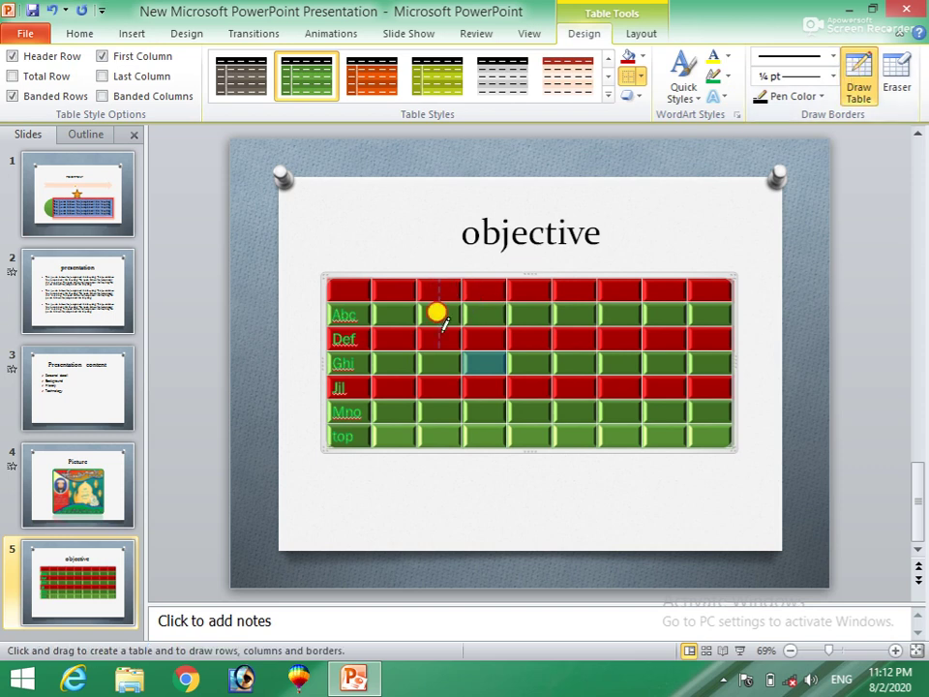
{"action": "left_click_drag", "start_coordinate": [441, 271], "coordinate": [438, 440]}
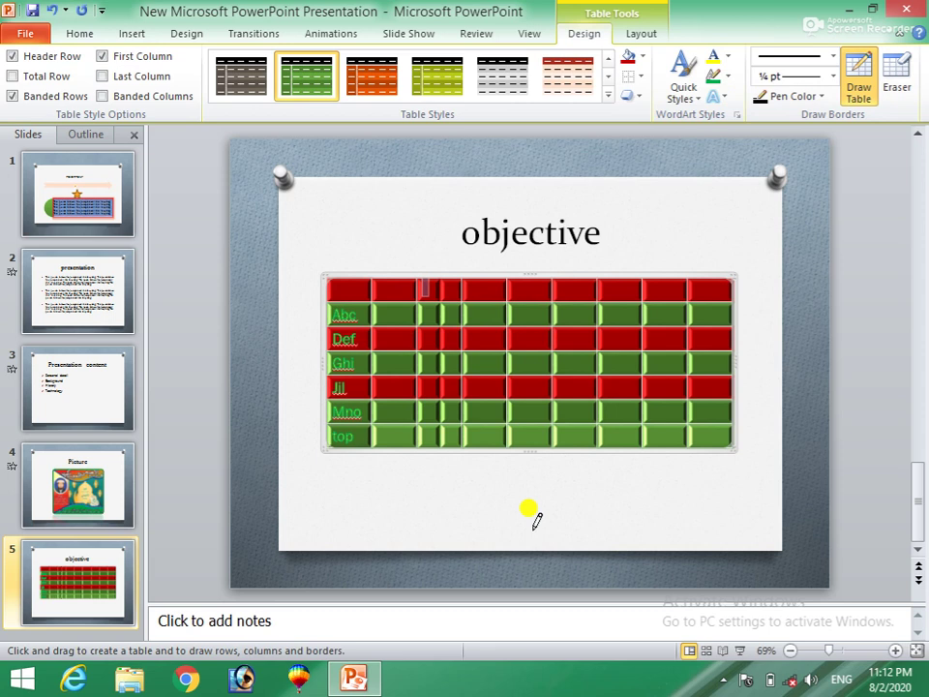
Draw a long-dash border across the header row of the table, splitting it
{"action": "left_click", "coordinate": [835, 57]}
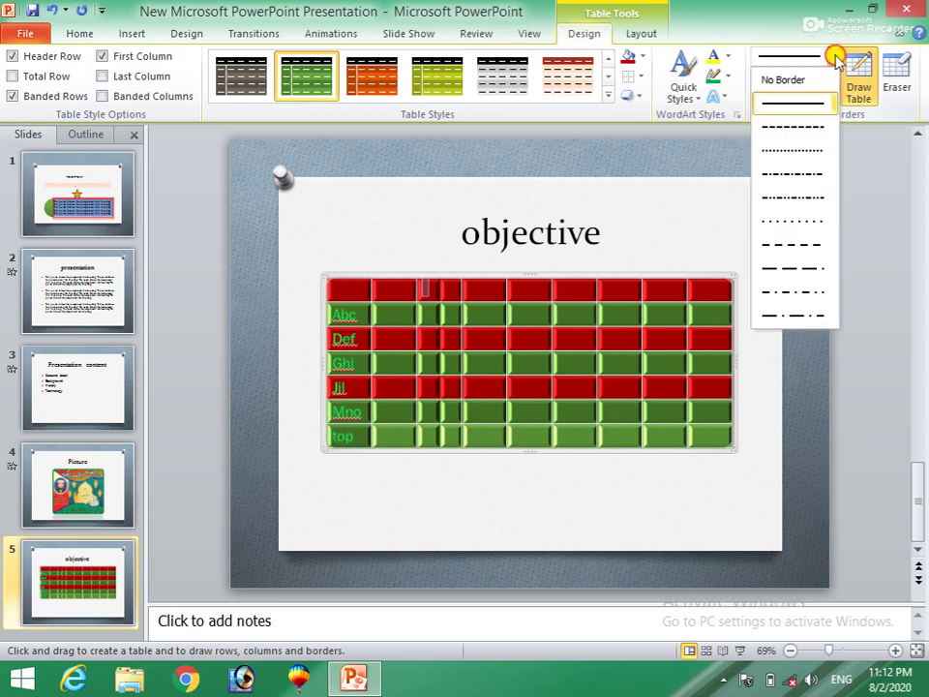
{"action": "left_click", "coordinate": [774, 266]}
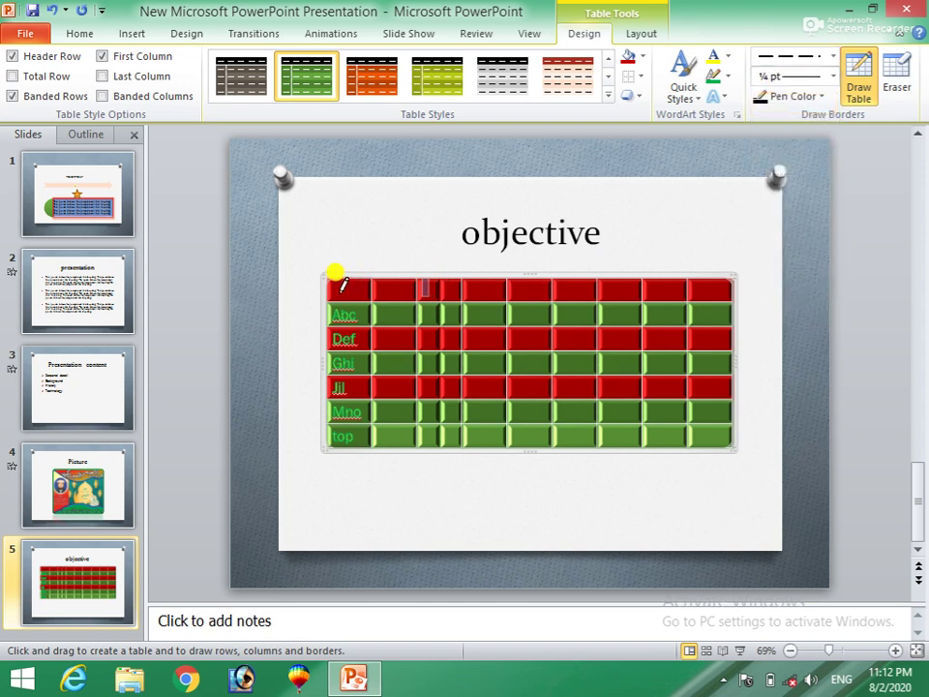
{"action": "left_click_drag", "start_coordinate": [339, 281], "coordinate": [654, 358]}
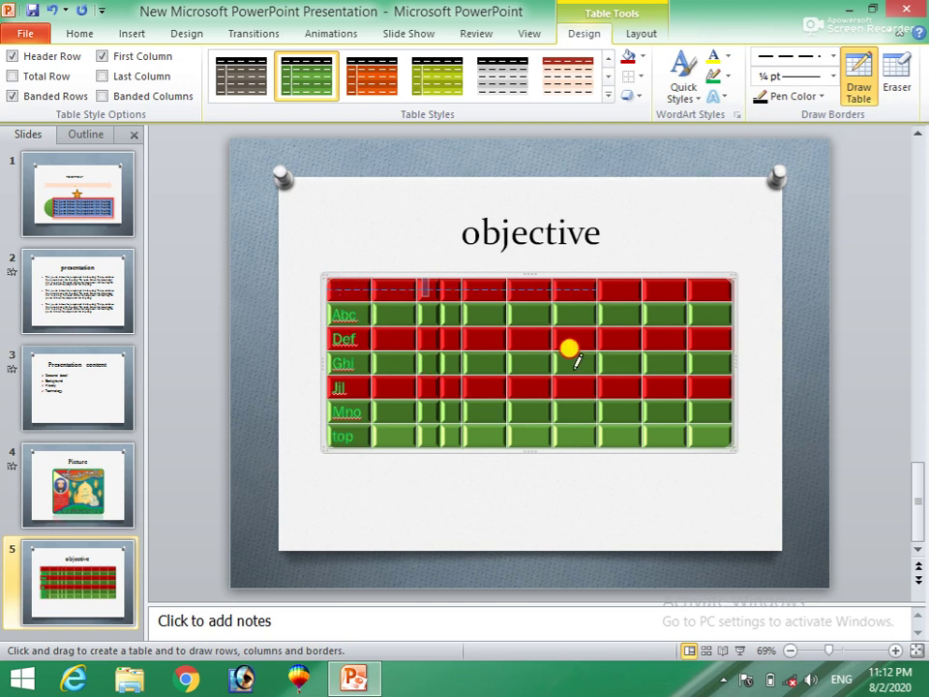
{"action": "left_click_drag", "start_coordinate": [653, 358], "coordinate": [736, 302]}
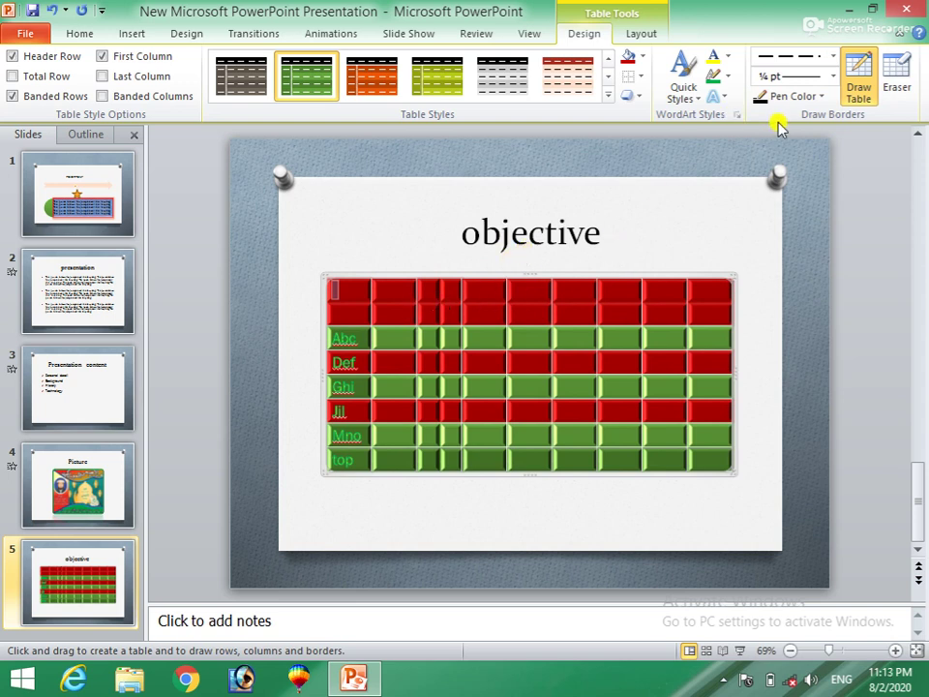
Draw a 6 pt border splitting the header row, then undo the extra lines
{"action": "left_click", "coordinate": [834, 78]}
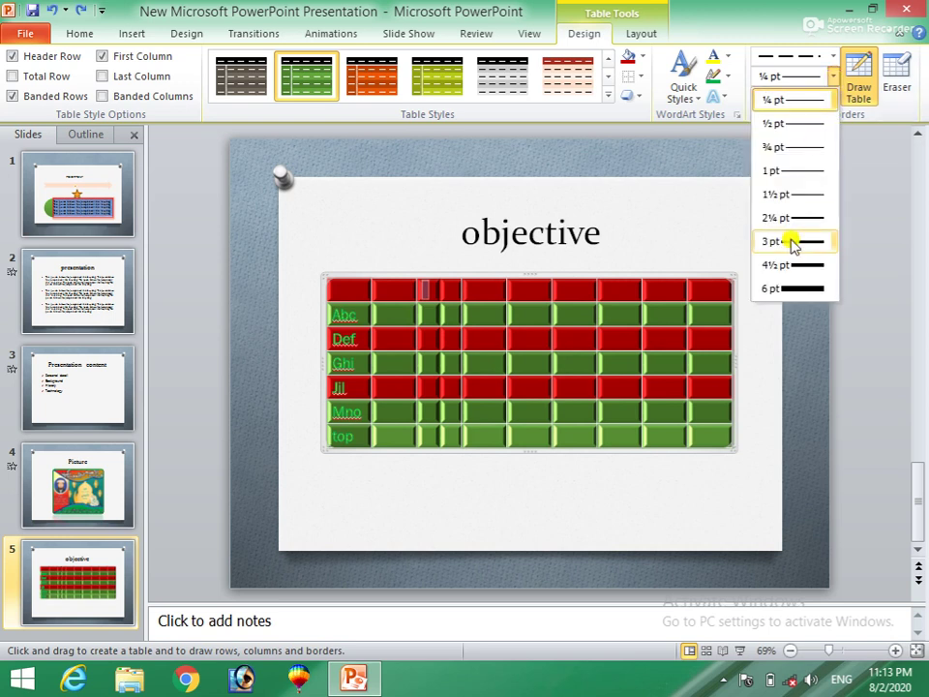
{"action": "left_click", "coordinate": [785, 289]}
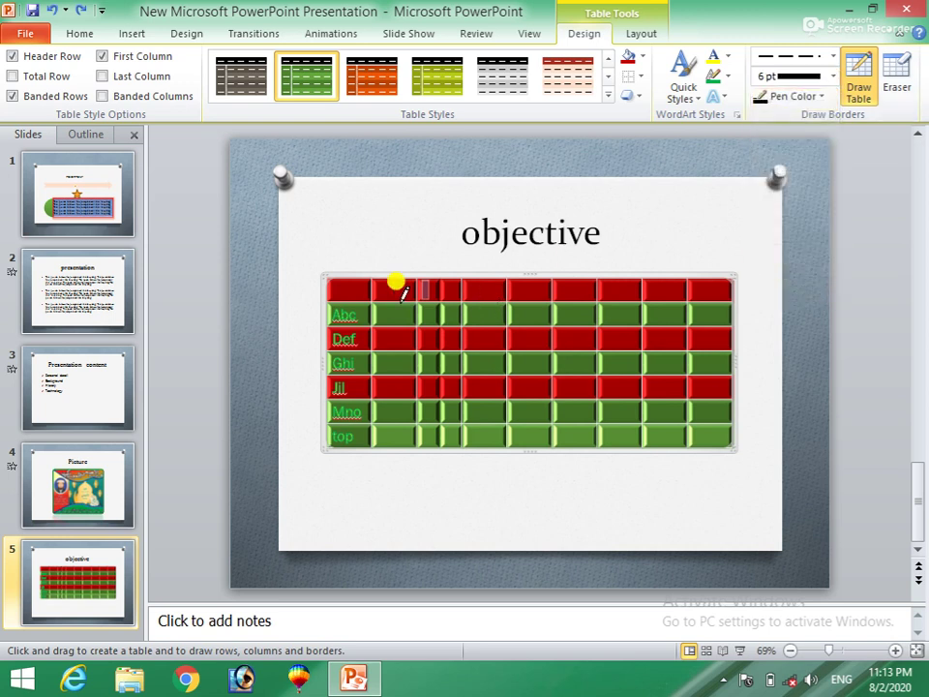
{"action": "left_click_drag", "start_coordinate": [332, 283], "coordinate": [684, 279]}
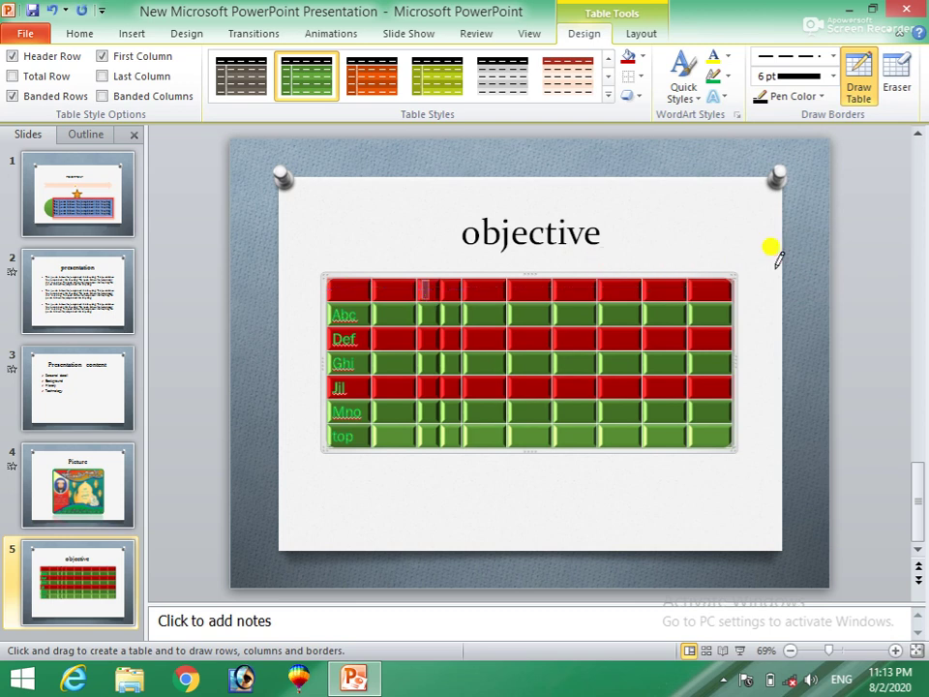
{"action": "left_click_drag", "start_coordinate": [684, 275], "coordinate": [771, 249]}
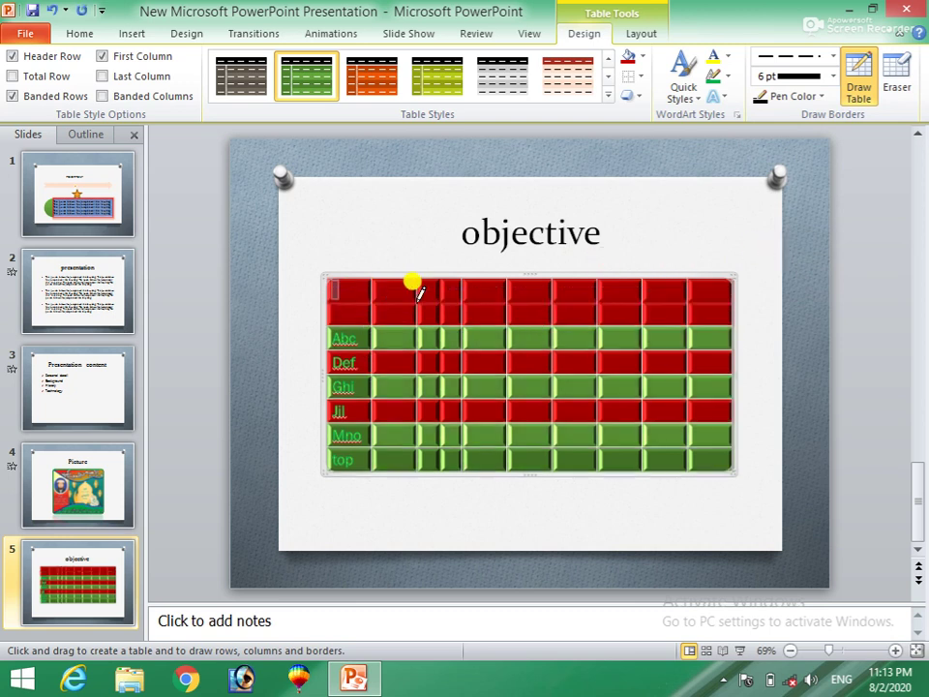
{"action": "key", "text": "ctrl+z"}
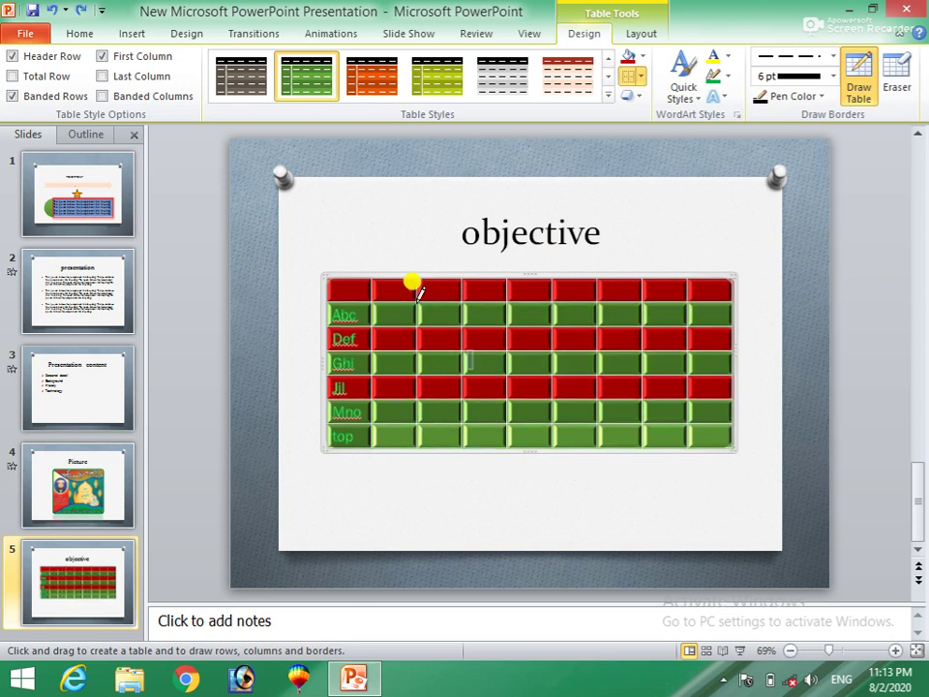
Draw a yellow vertical border down through the middle of the objective table
{"action": "left_click", "coordinate": [820, 95]}
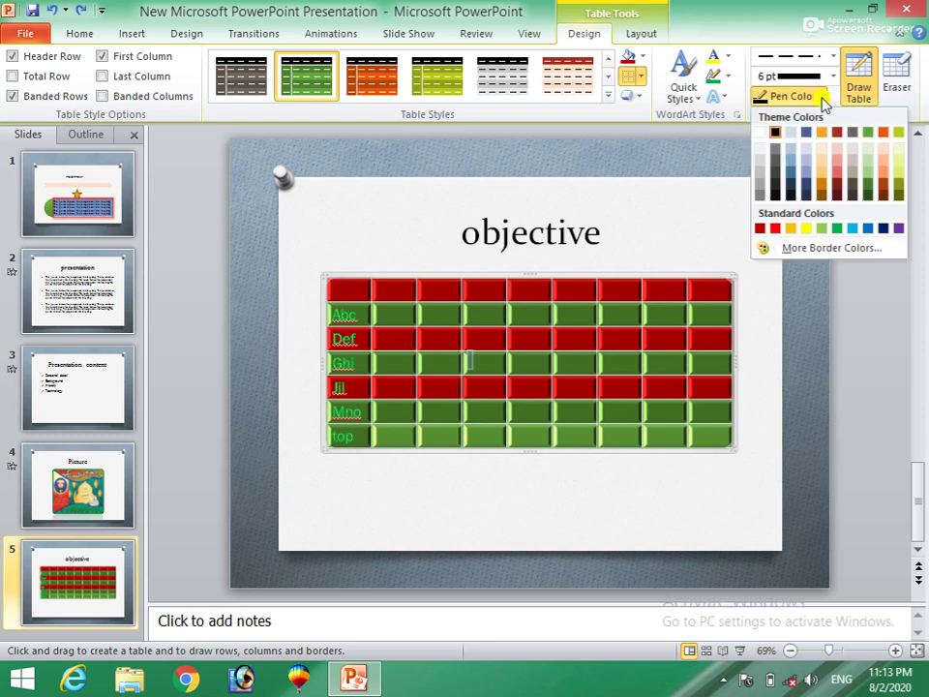
{"action": "left_click", "coordinate": [806, 229]}
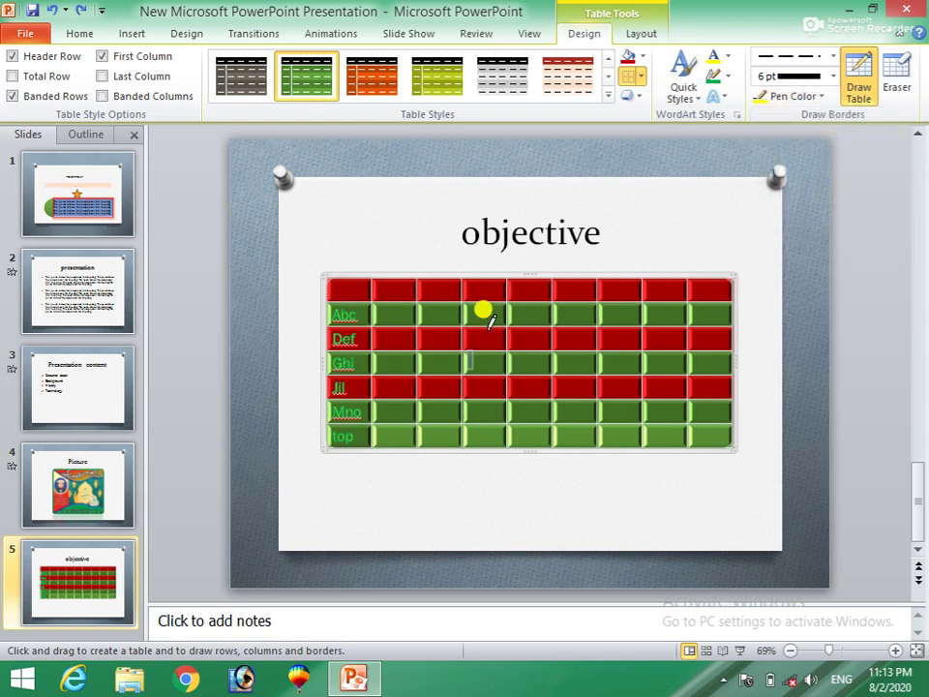
{"action": "left_click_drag", "start_coordinate": [482, 267], "coordinate": [476, 436]}
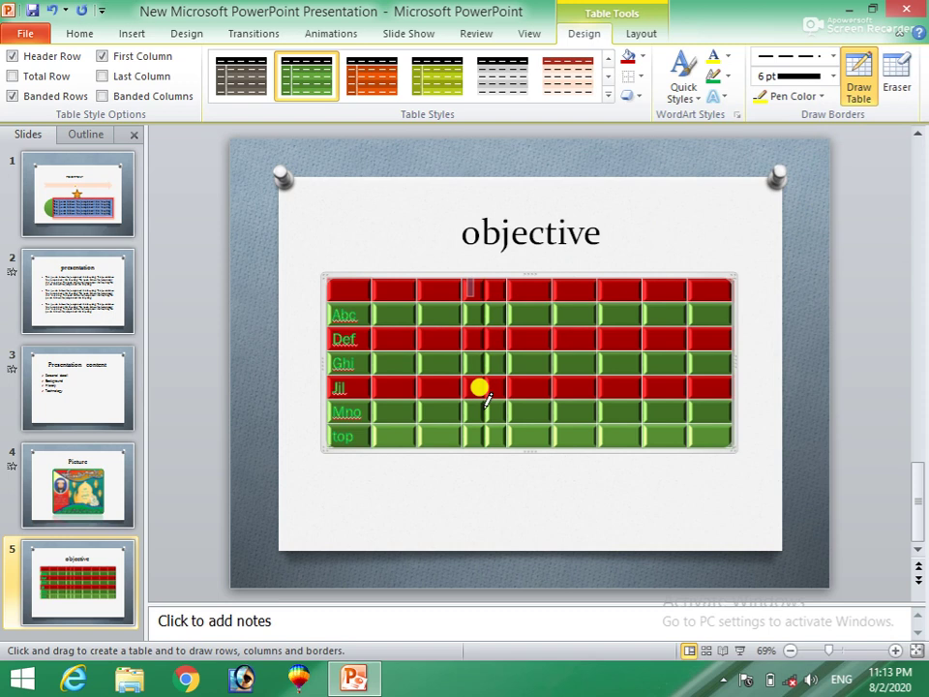
{"action": "left_click", "coordinate": [898, 67]}
Erase the extra vertical line from the header row down through the table's rows
{"action": "left_click", "coordinate": [898, 68]}
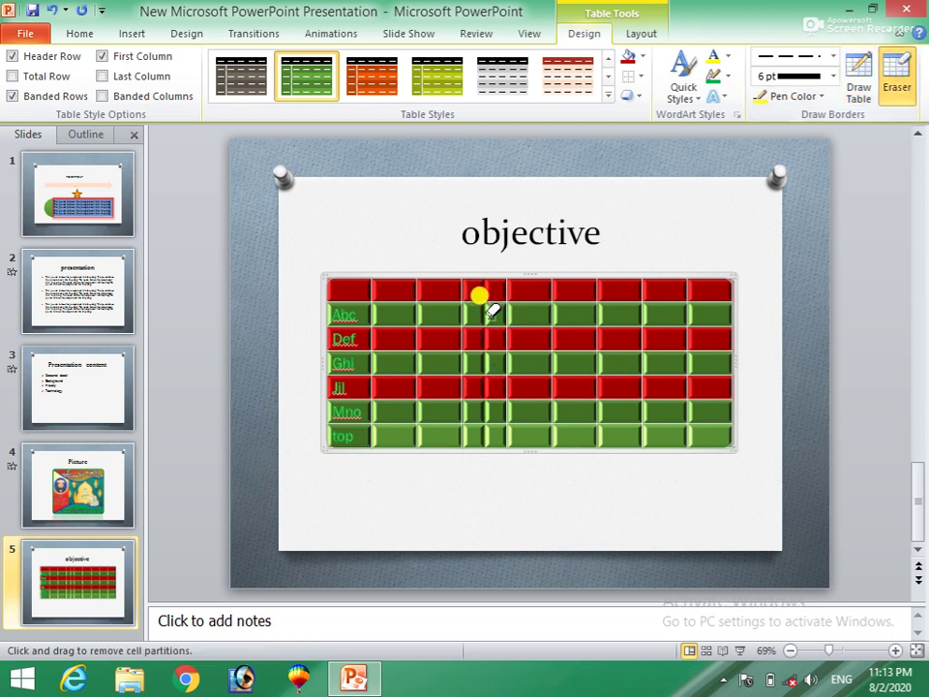
{"action": "left_click", "coordinate": [471, 285]}
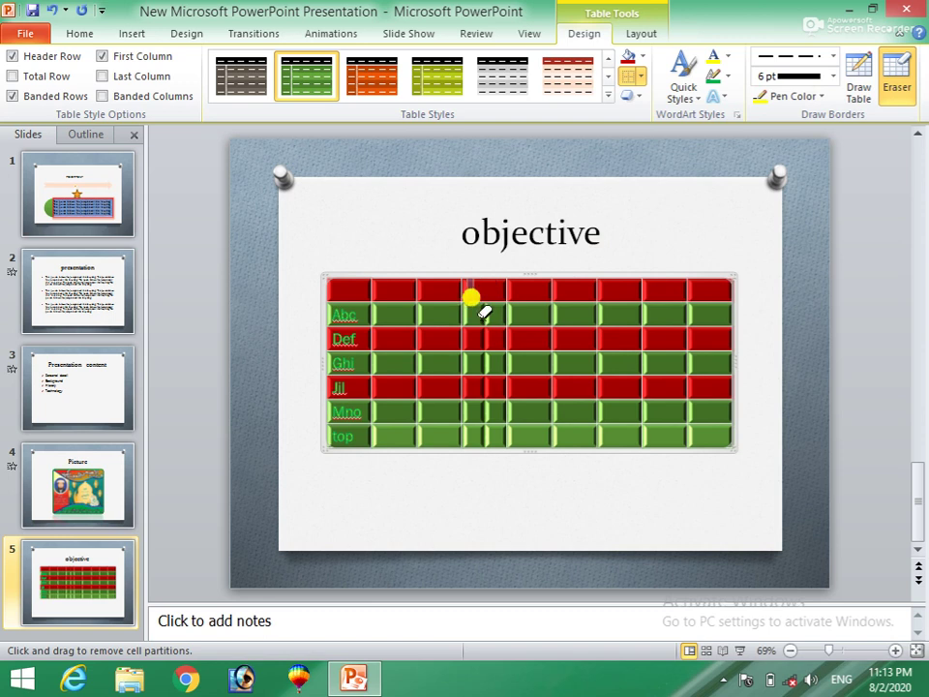
{"action": "left_click_drag", "start_coordinate": [471, 297], "coordinate": [470, 419]}
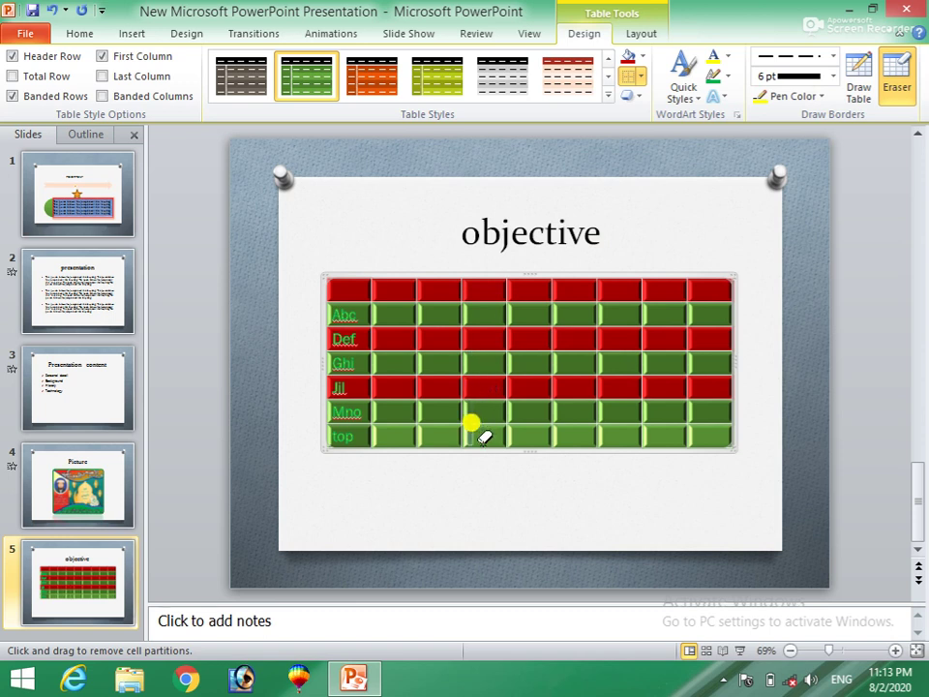
{"action": "left_click_drag", "start_coordinate": [481, 437], "coordinate": [478, 441]}
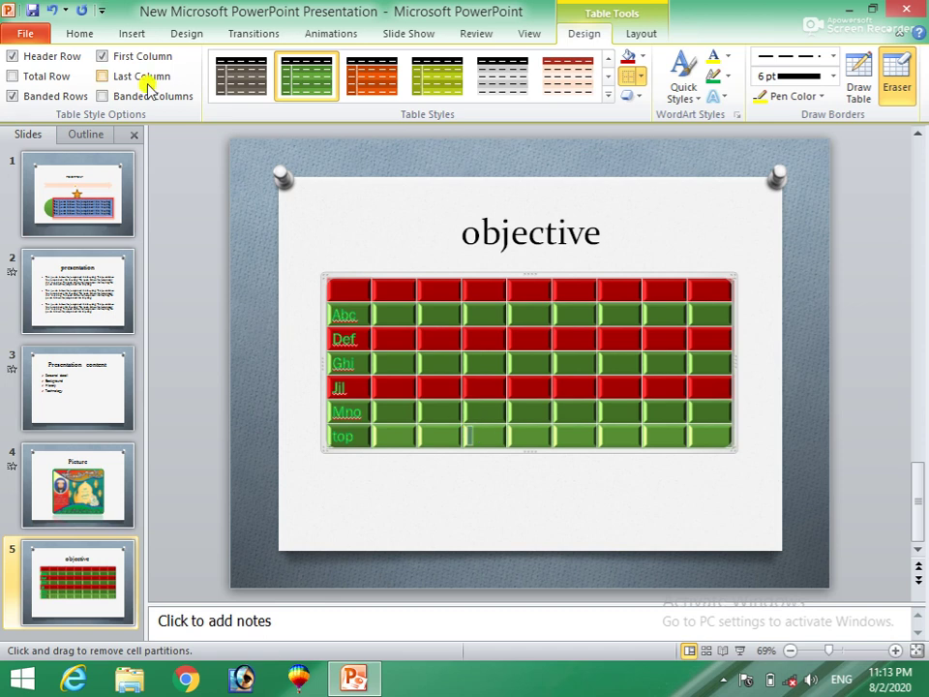
{"action": "left_click", "coordinate": [132, 34]}
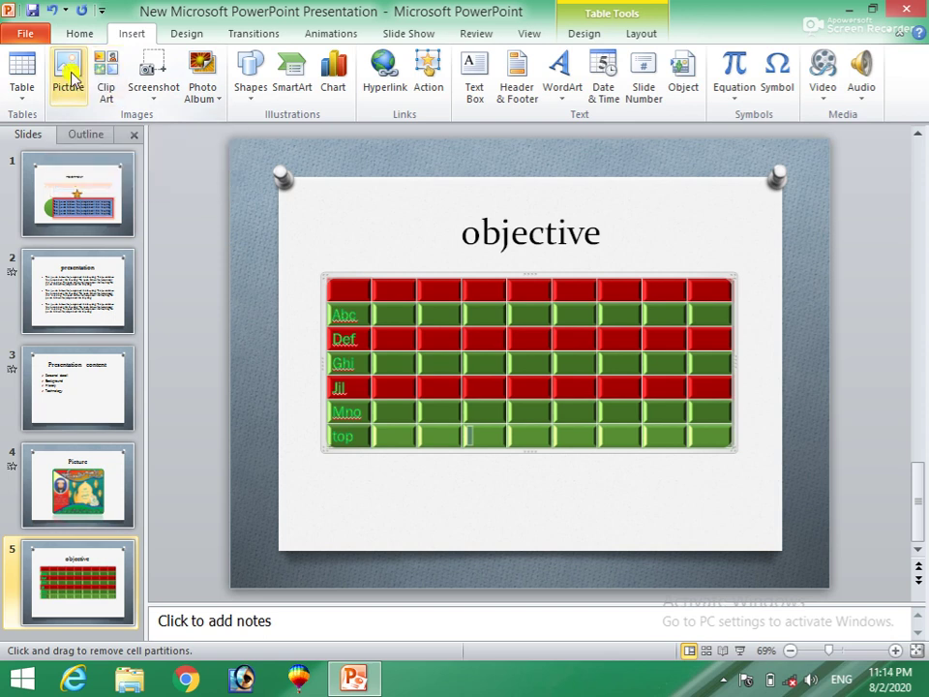
Add a blank slide 6 with Ctrl+M and bring up the Insert Picture dialog
{"action": "left_click", "coordinate": [395, 480]}
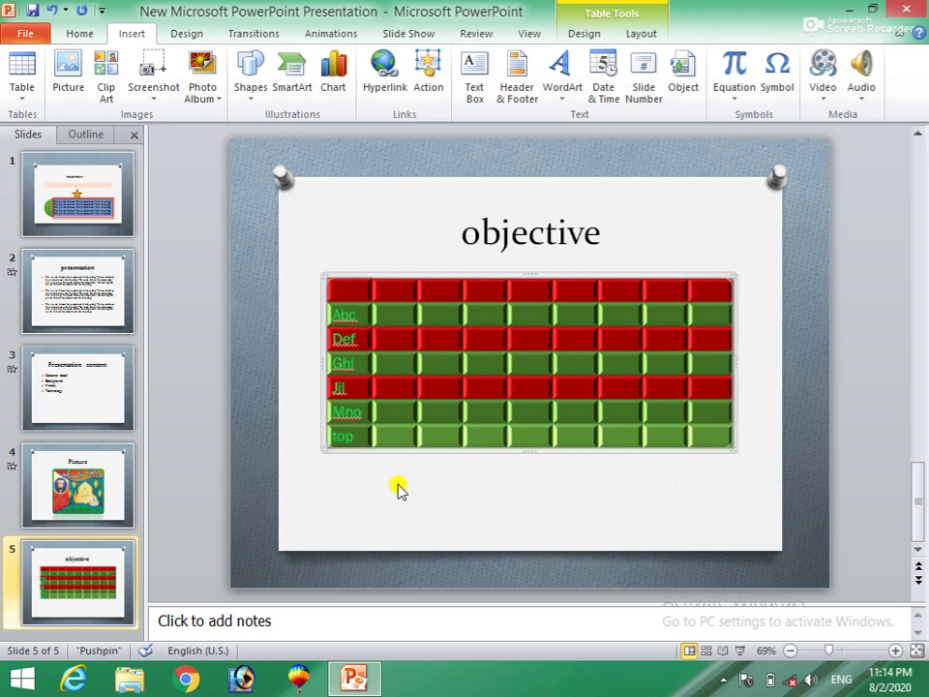
{"action": "key", "text": "ctrl+m"}
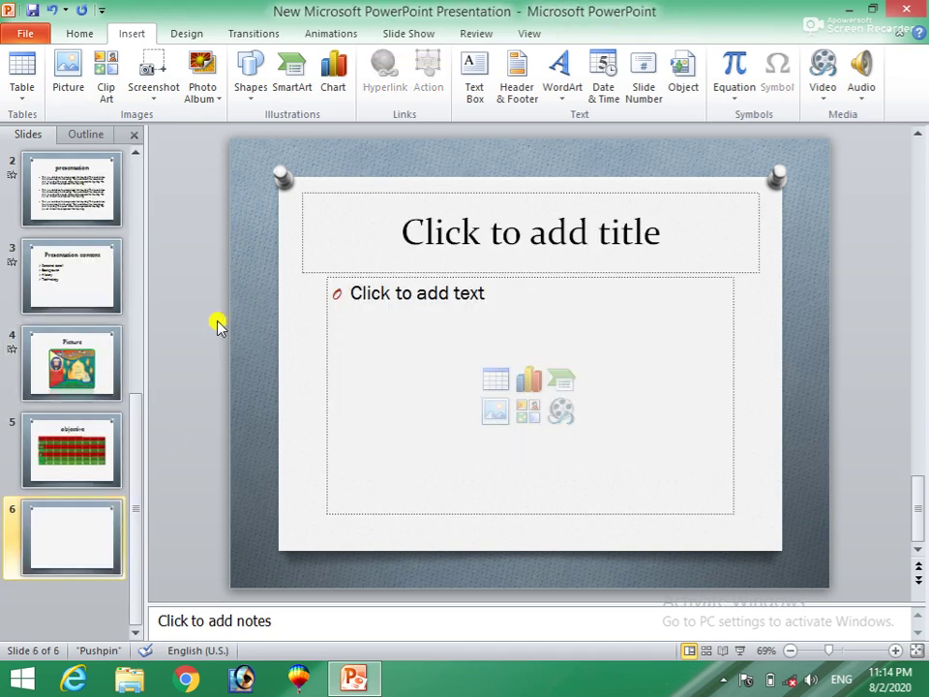
{"action": "left_click", "coordinate": [62, 64]}
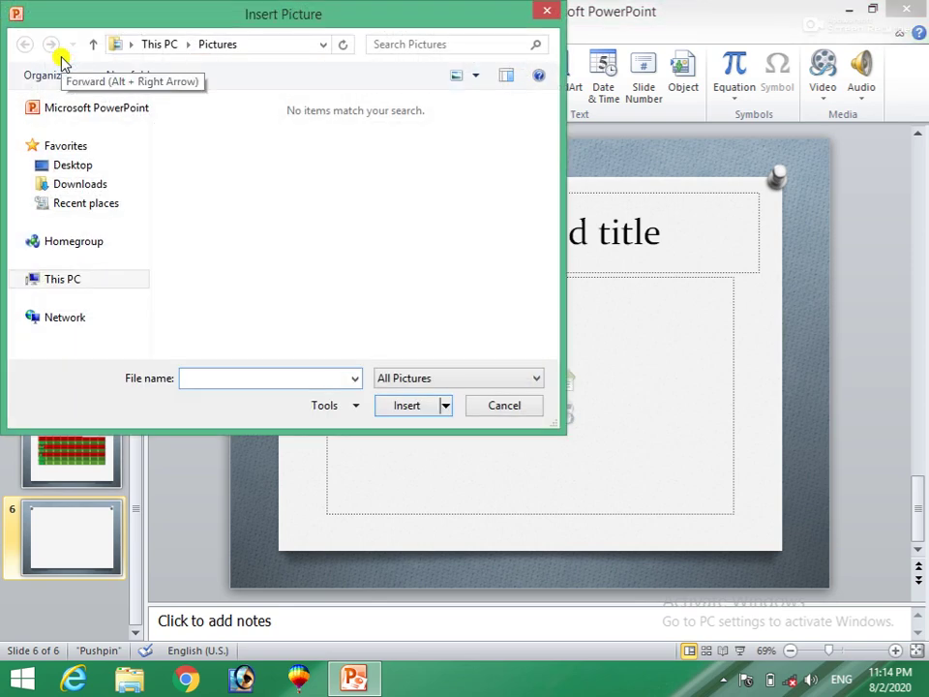
Insert the picture images (1) from the Desktop folder onto slide 6
{"action": "left_click", "coordinate": [89, 167]}
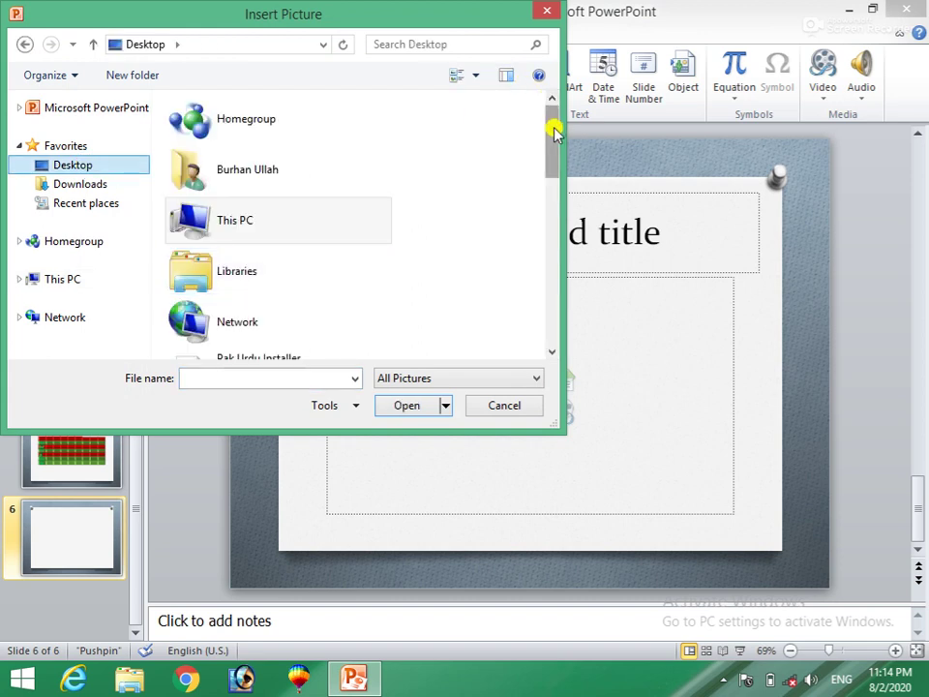
{"action": "left_click_drag", "start_coordinate": [552, 130], "coordinate": [537, 291]}
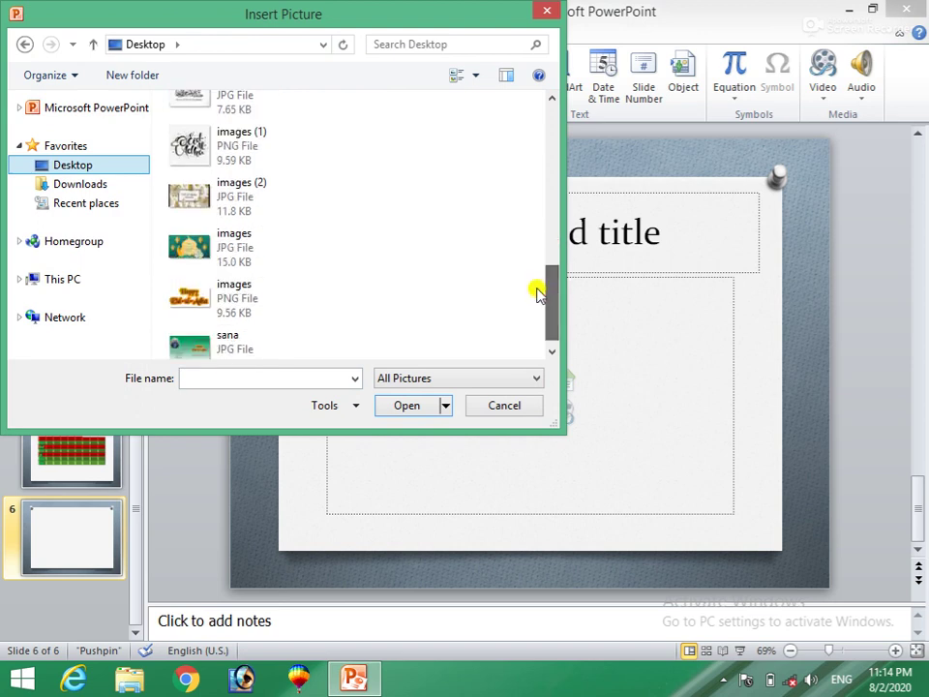
{"action": "left_click", "coordinate": [205, 165]}
{"action": "left_click", "coordinate": [205, 164]}
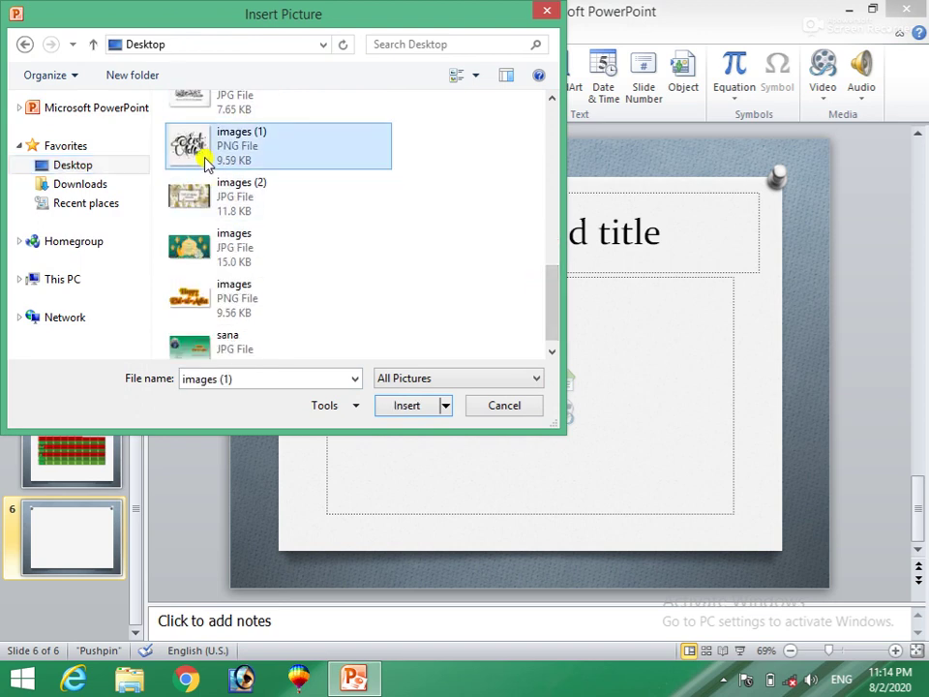
{"action": "left_click", "coordinate": [399, 406]}
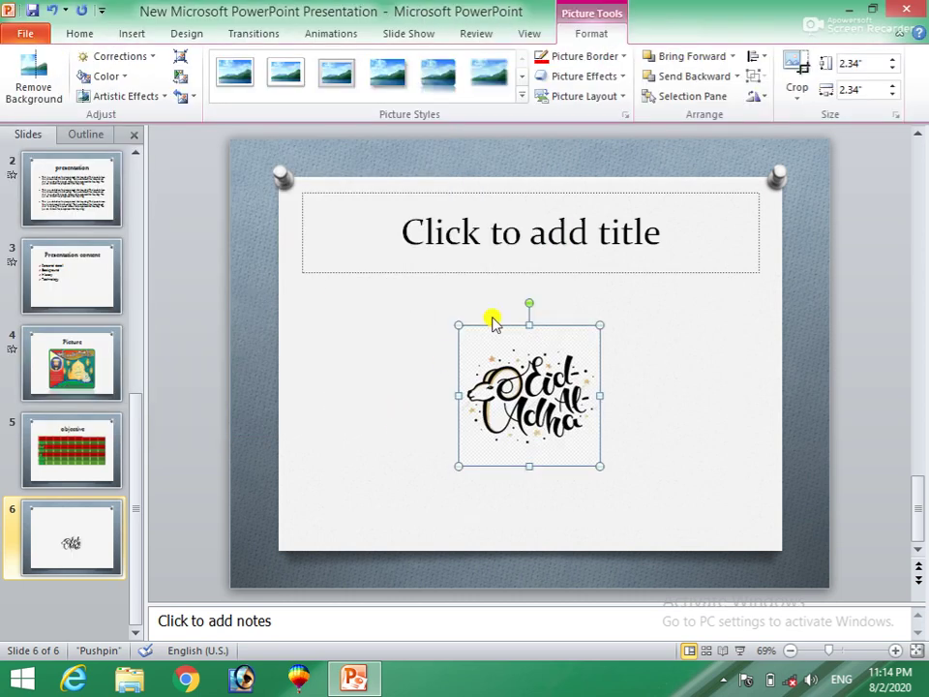
Enlarge the Eid picture to about 5.53 inches, trim its top and bottom, then undo
{"action": "left_click_drag", "start_coordinate": [456, 322], "coordinate": [373, 288]}
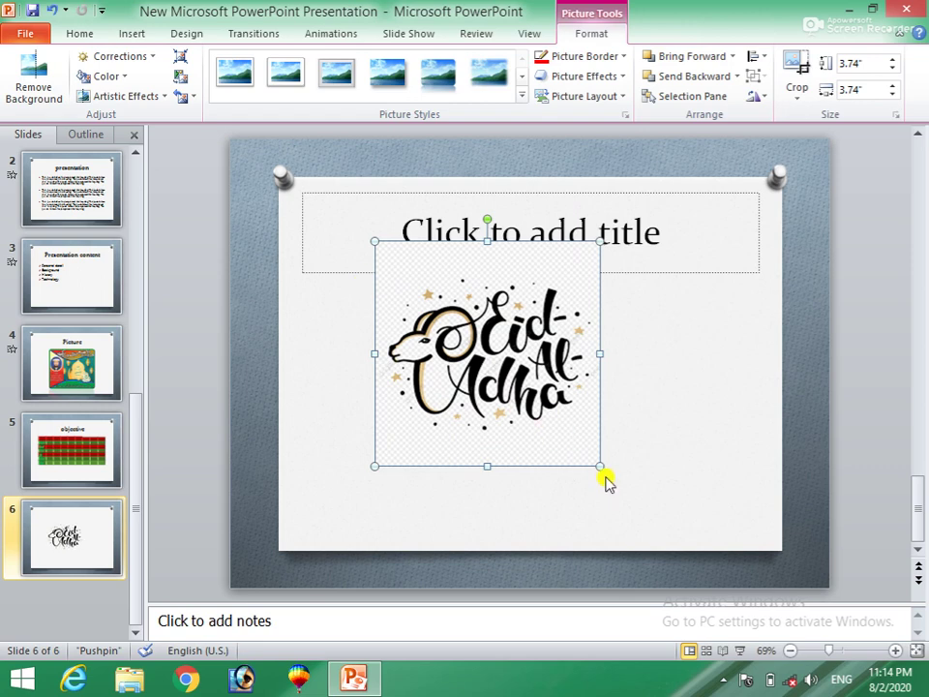
{"action": "left_click_drag", "start_coordinate": [598, 464], "coordinate": [706, 573]}
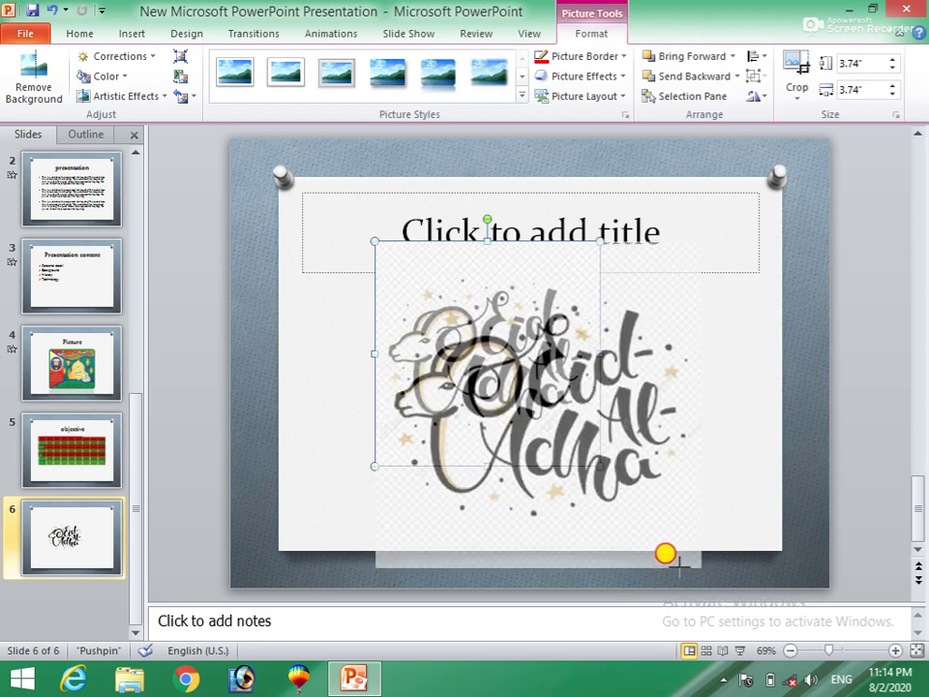
{"action": "left_click", "coordinate": [735, 429]}
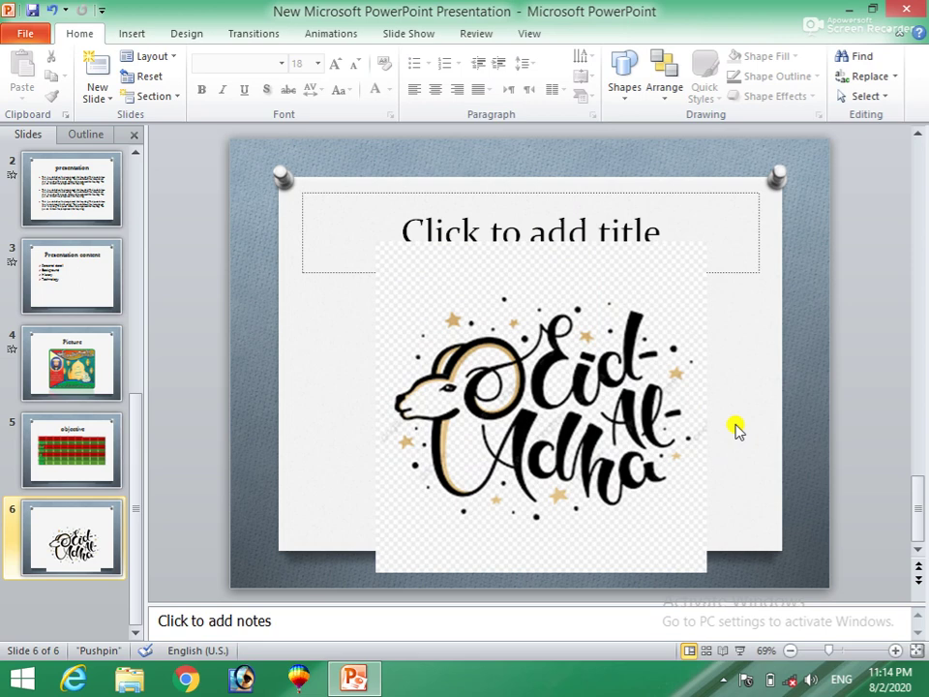
{"action": "left_click", "coordinate": [579, 437]}
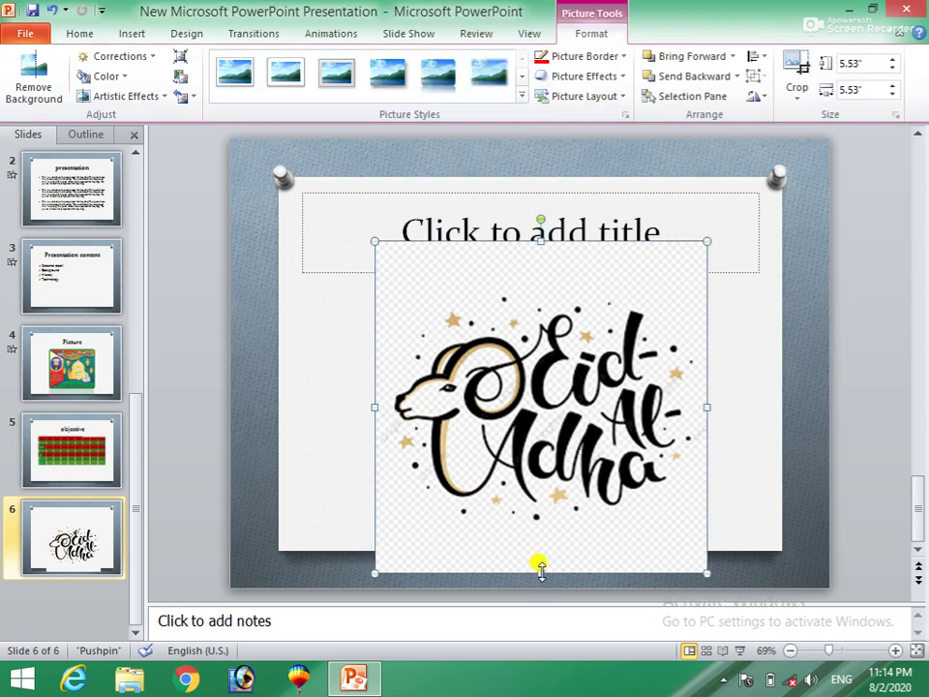
{"action": "left_click_drag", "start_coordinate": [541, 571], "coordinate": [542, 535]}
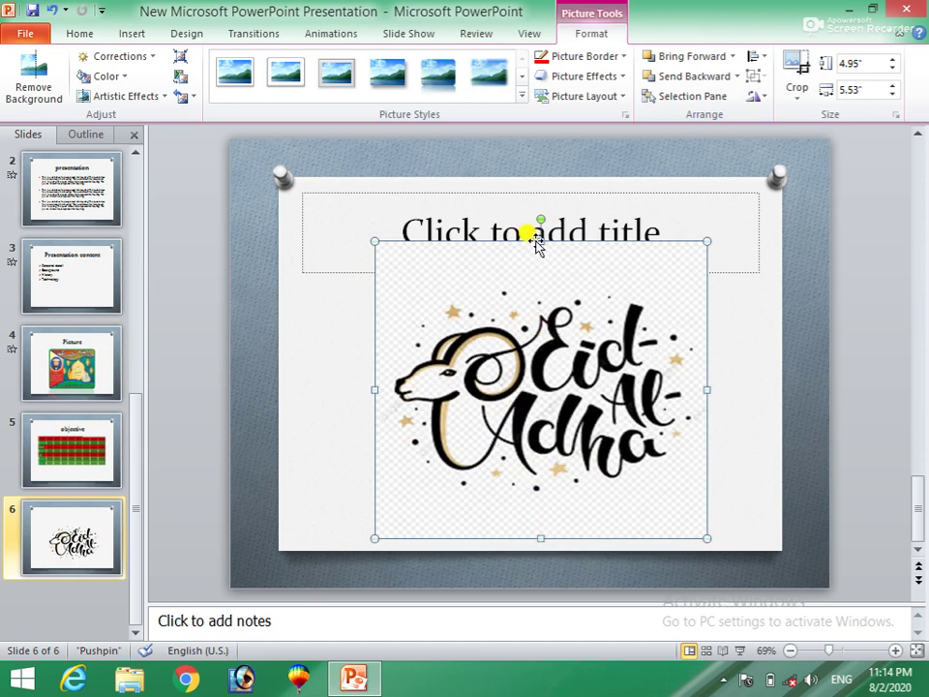
{"action": "left_click_drag", "start_coordinate": [541, 242], "coordinate": [535, 304]}
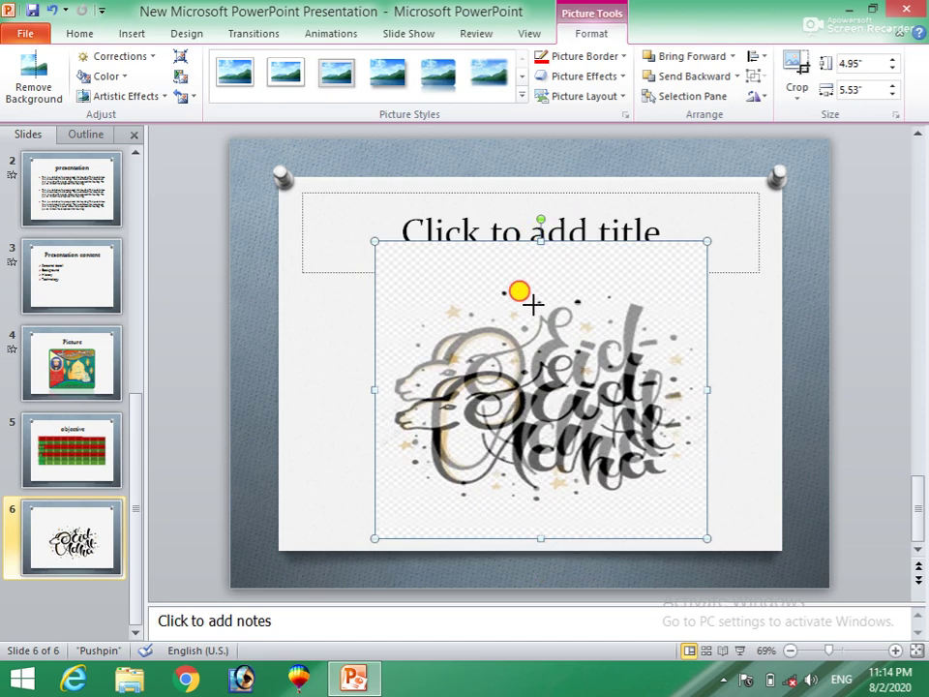
{"action": "left_click", "coordinate": [337, 366]}
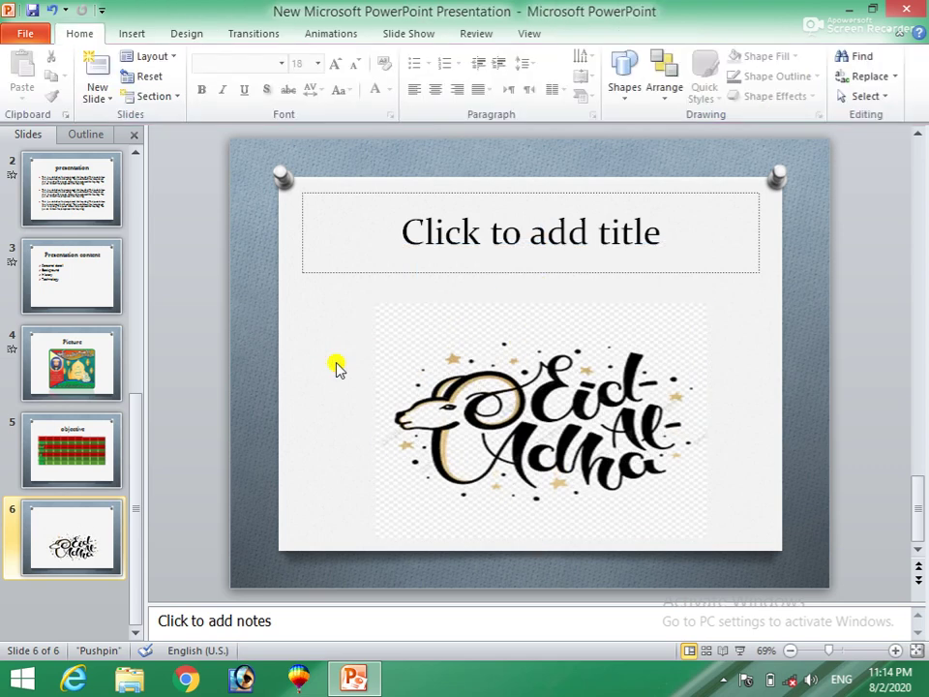
{"action": "key", "text": "ctrl+z"}
{"action": "key", "text": "ctrl+z"}
{"action": "key", "text": "ctrl+z"}
Undo the earlier resizing and reinsert images (1) through the slide's content placeholder
{"action": "key", "text": "ctrl+z"}
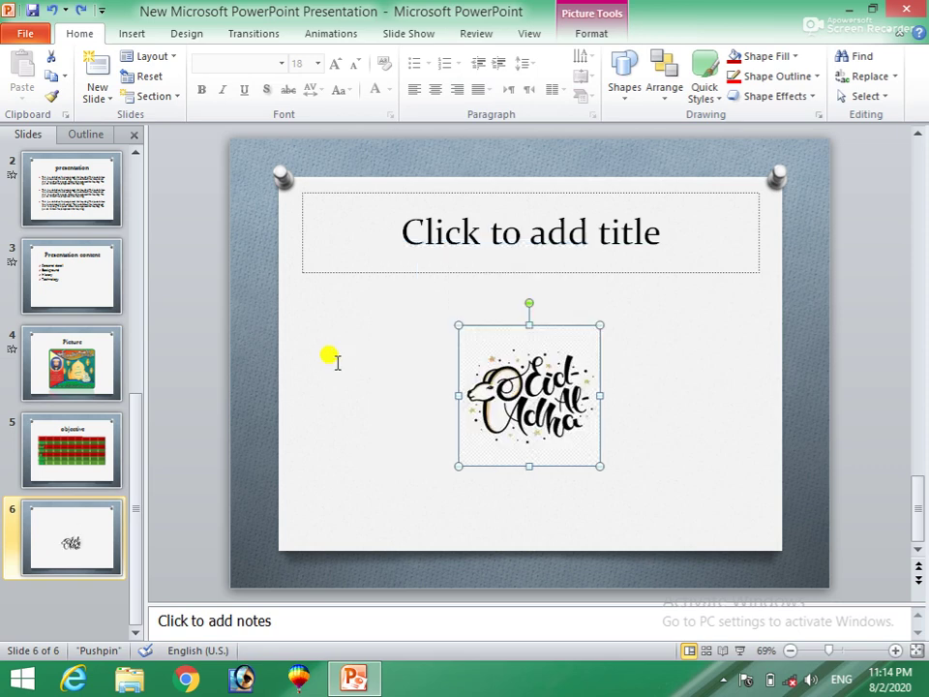
{"action": "key", "text": "ctrl+z"}
{"action": "left_click", "coordinate": [495, 412]}
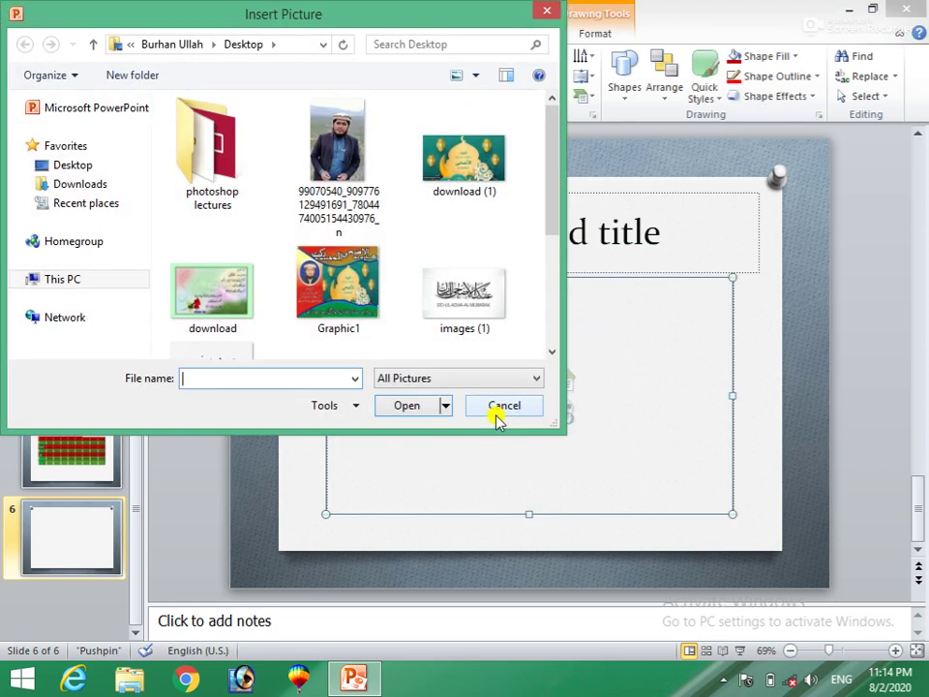
{"action": "left_click", "coordinate": [474, 312]}
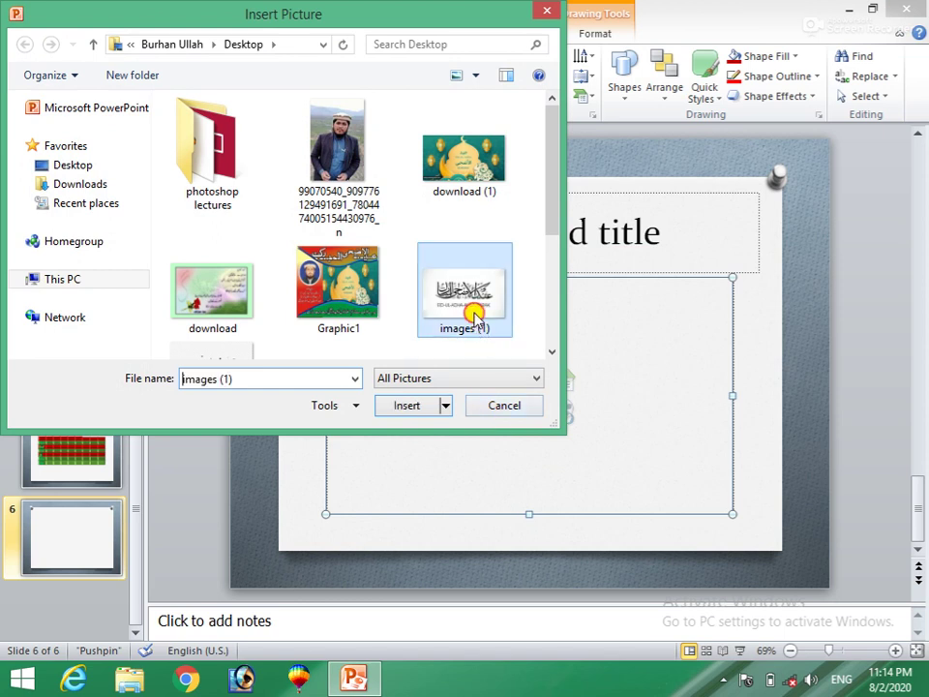
{"action": "left_click", "coordinate": [403, 410]}
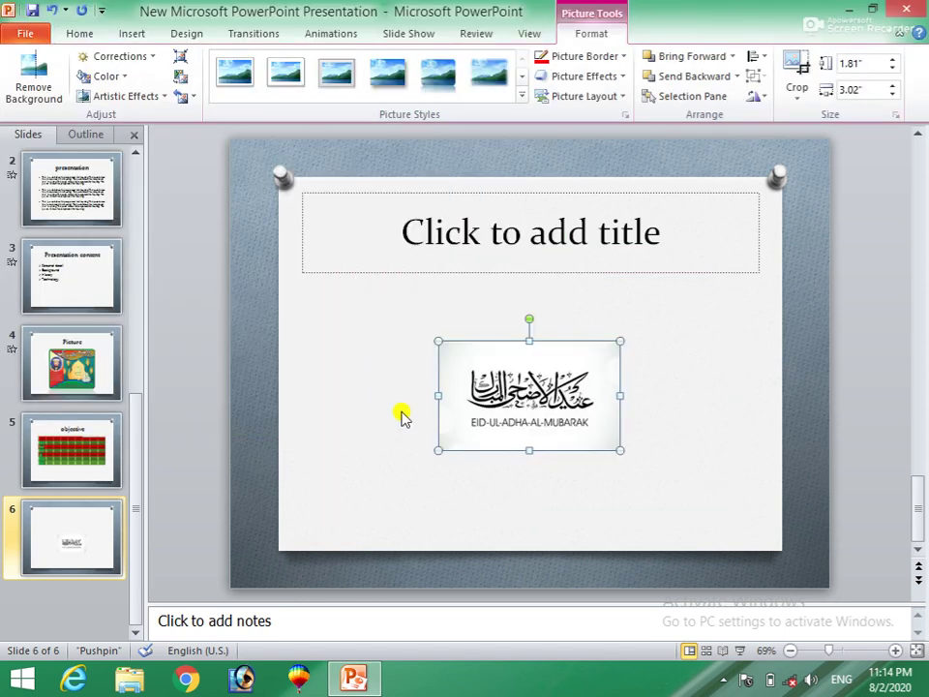
Enlarge the Eid-ul-Adha Mubarak picture to 4.58 × 7.64 inches, covering most of the slide
{"action": "left_click_drag", "start_coordinate": [438, 450], "coordinate": [325, 517]}
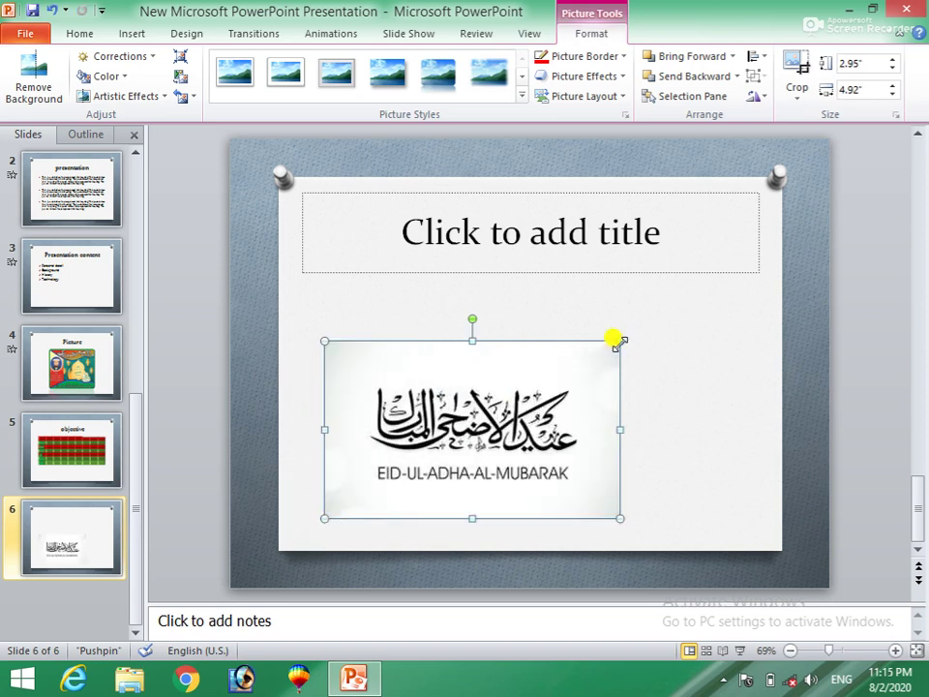
{"action": "mouse_move", "coordinate": [621, 348]}
{"action": "left_mouse_down"}
{"action": "mouse_move", "coordinate": [682, 271]}
{"action": "mouse_move", "coordinate": [716, 246]}
{"action": "left_mouse_up"}
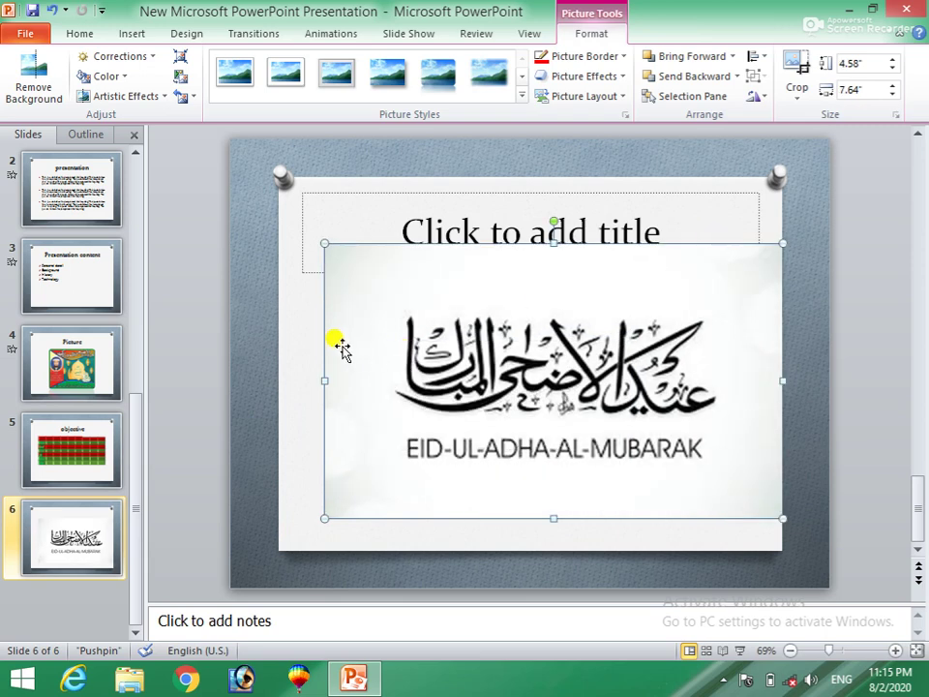
{"action": "left_click", "coordinate": [304, 345]}
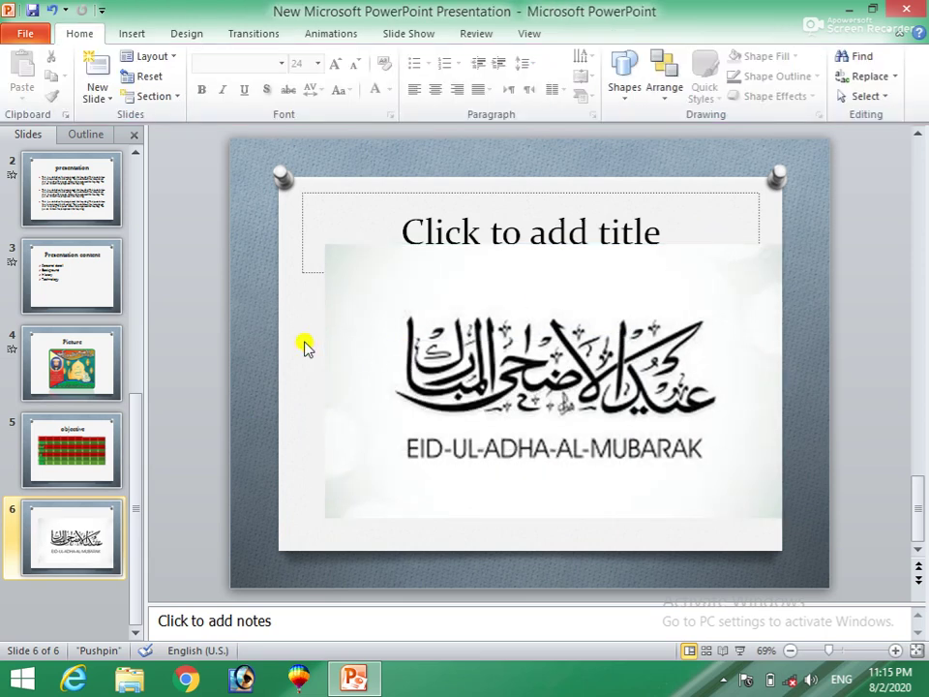
{"action": "left_click", "coordinate": [133, 35]}
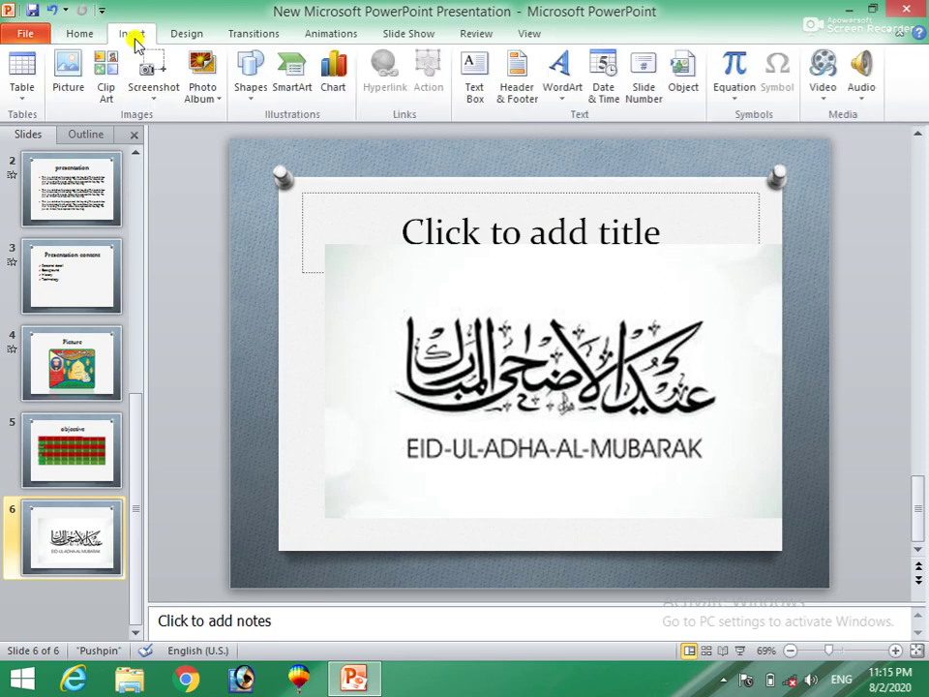
Search Clip Art for 'home' to list house pictures
{"action": "left_click", "coordinate": [104, 82]}
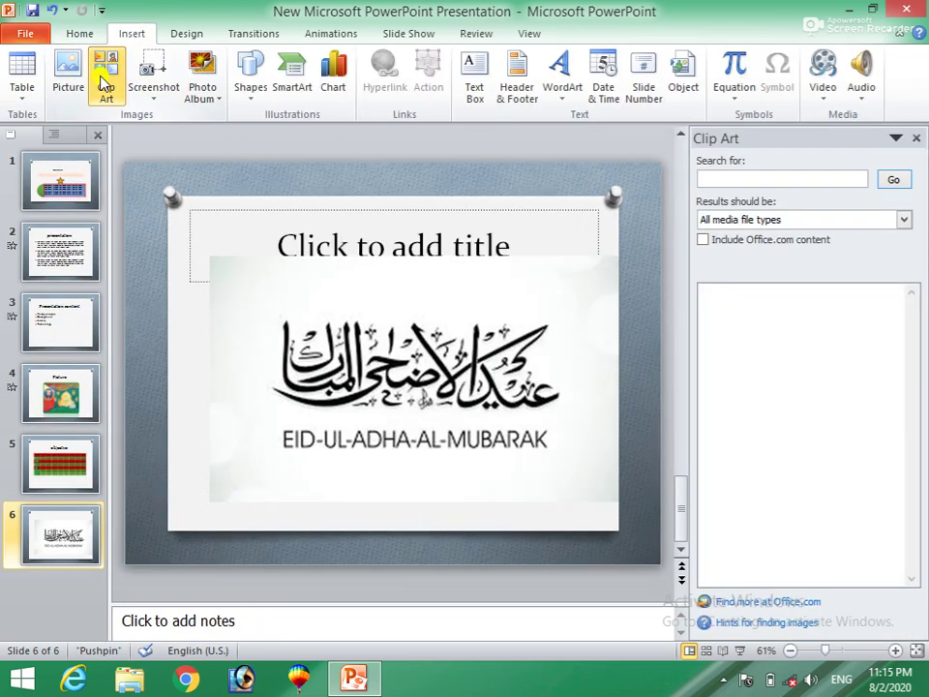
{"action": "left_click", "coordinate": [751, 179]}
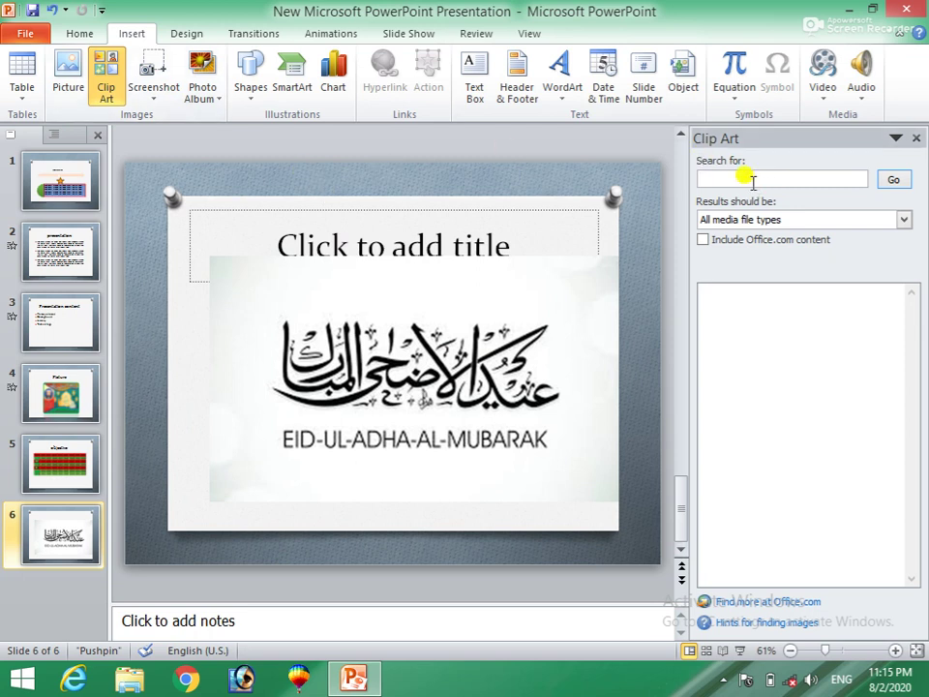
{"action": "type", "text": "home"}
{"action": "left_click", "coordinate": [894, 180]}
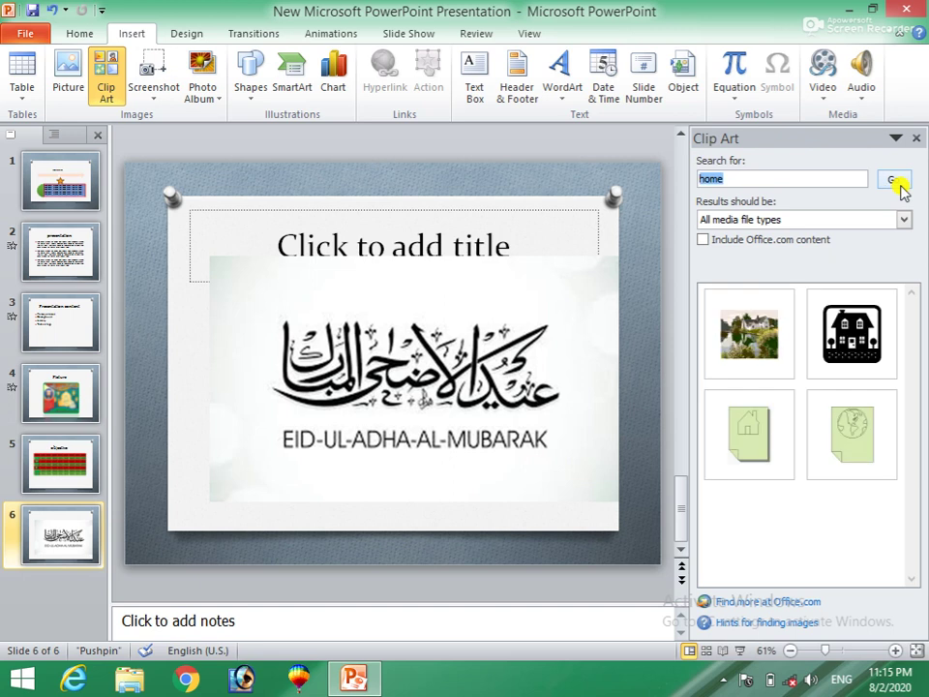
Place the house clip art photo on slide 6 below the Eid lettering
{"action": "mouse_move", "coordinate": [749, 334]}
{"action": "left_click_drag", "start_coordinate": [737, 338], "coordinate": [281, 398]}
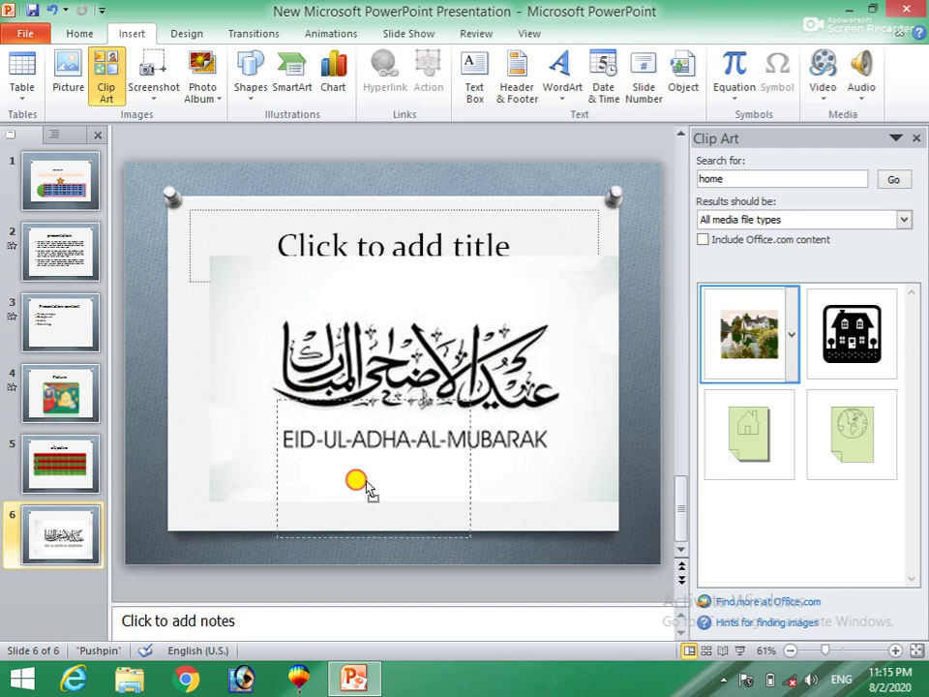
{"action": "left_click_drag", "start_coordinate": [282, 399], "coordinate": [383, 450]}
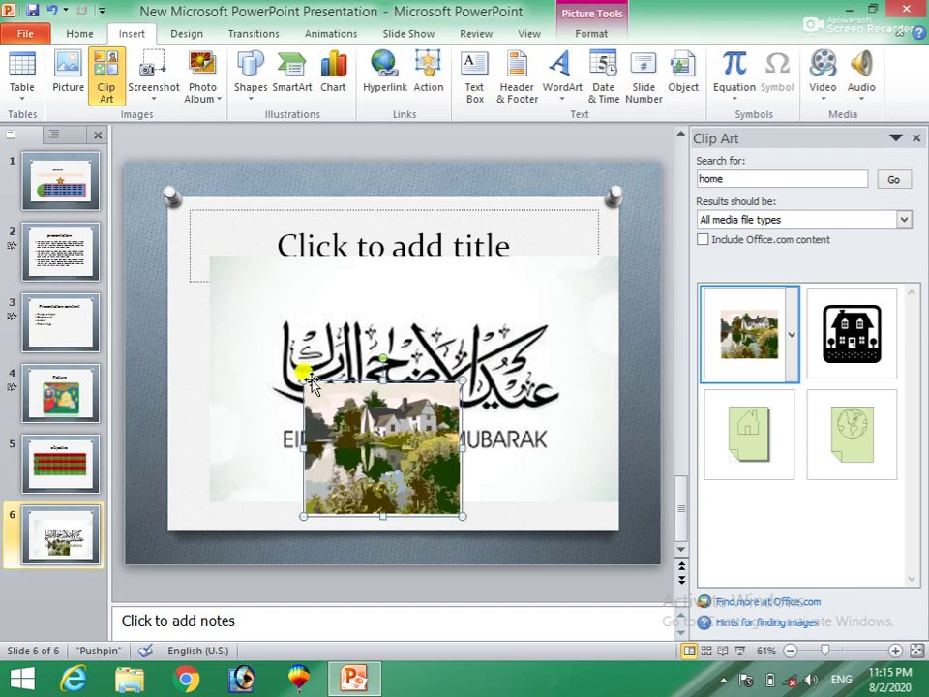
{"action": "mouse_move", "coordinate": [298, 376]}
{"action": "left_mouse_down"}
{"action": "mouse_move", "coordinate": [358, 474]}
{"action": "mouse_move", "coordinate": [383, 489]}
{"action": "mouse_move", "coordinate": [403, 485]}
{"action": "left_mouse_up"}
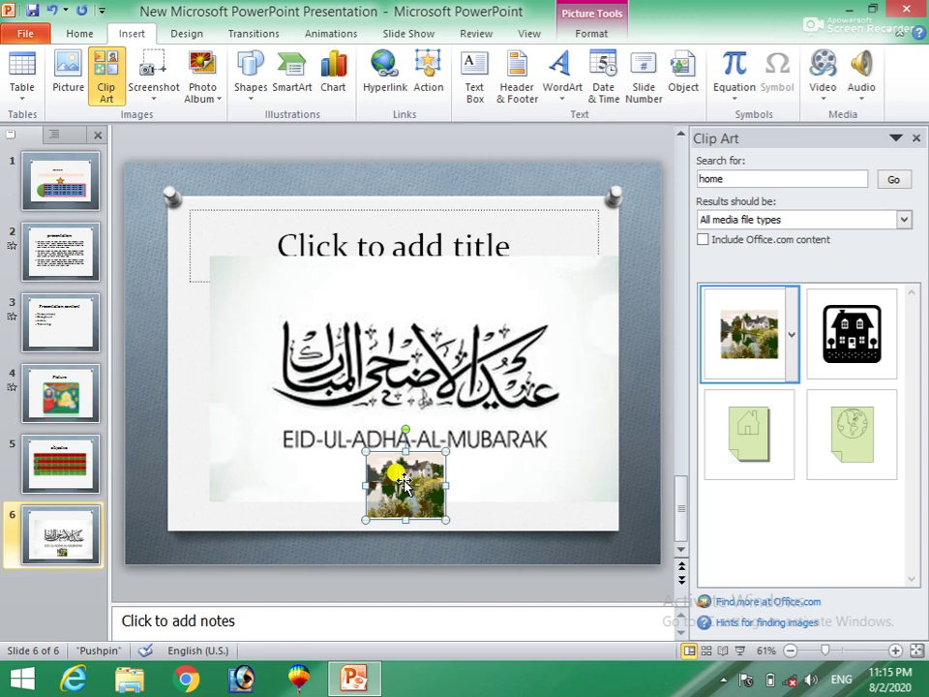
Shrink the Eid picture from the right, bottom and top so it clears the title
{"action": "left_click", "coordinate": [588, 298]}
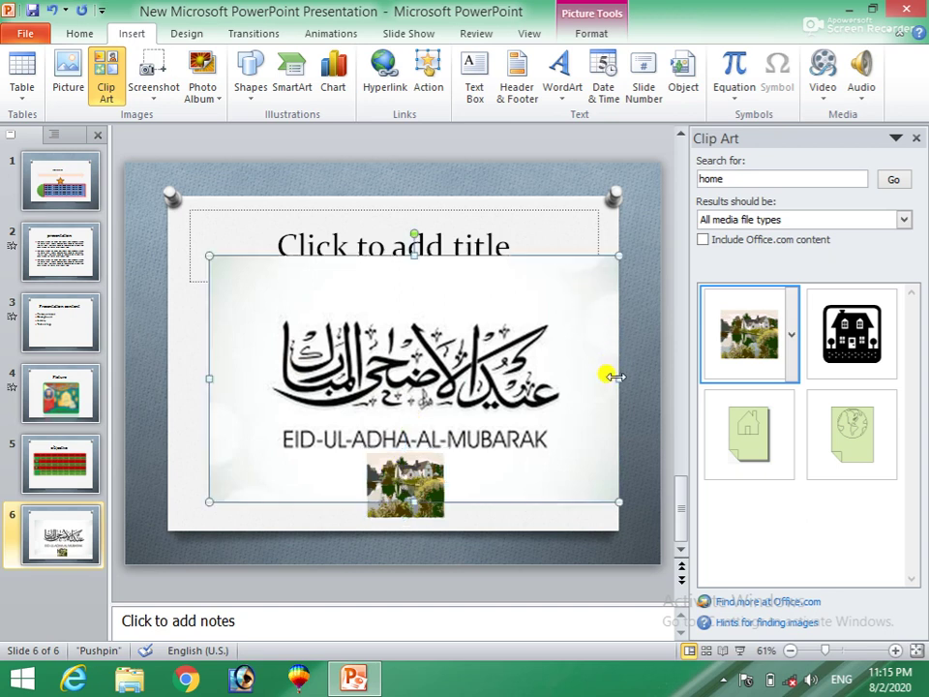
{"action": "left_click_drag", "start_coordinate": [612, 376], "coordinate": [587, 376]}
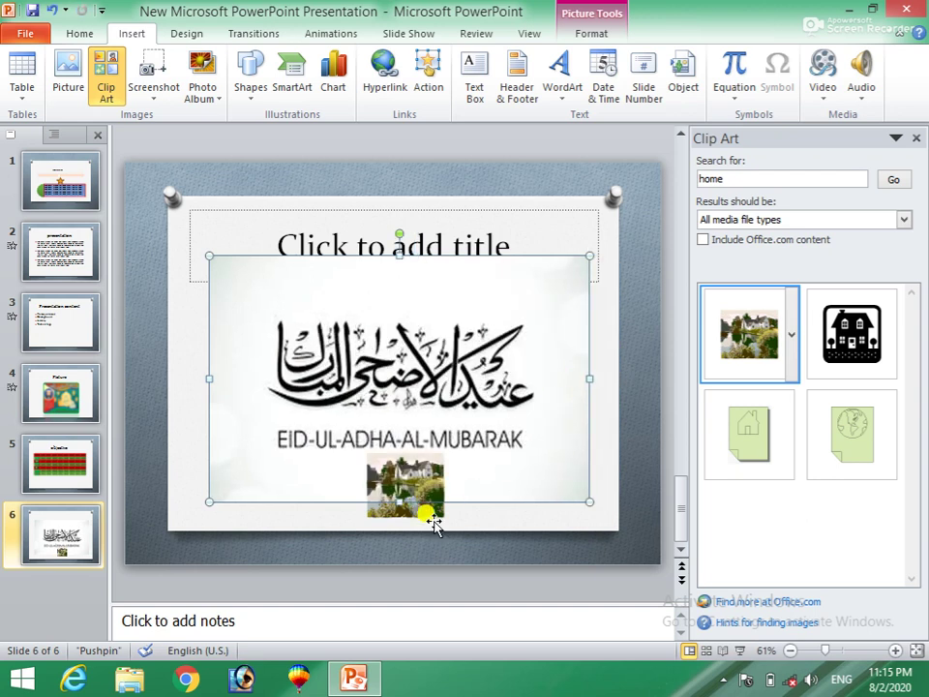
{"action": "left_click_drag", "start_coordinate": [399, 502], "coordinate": [399, 449]}
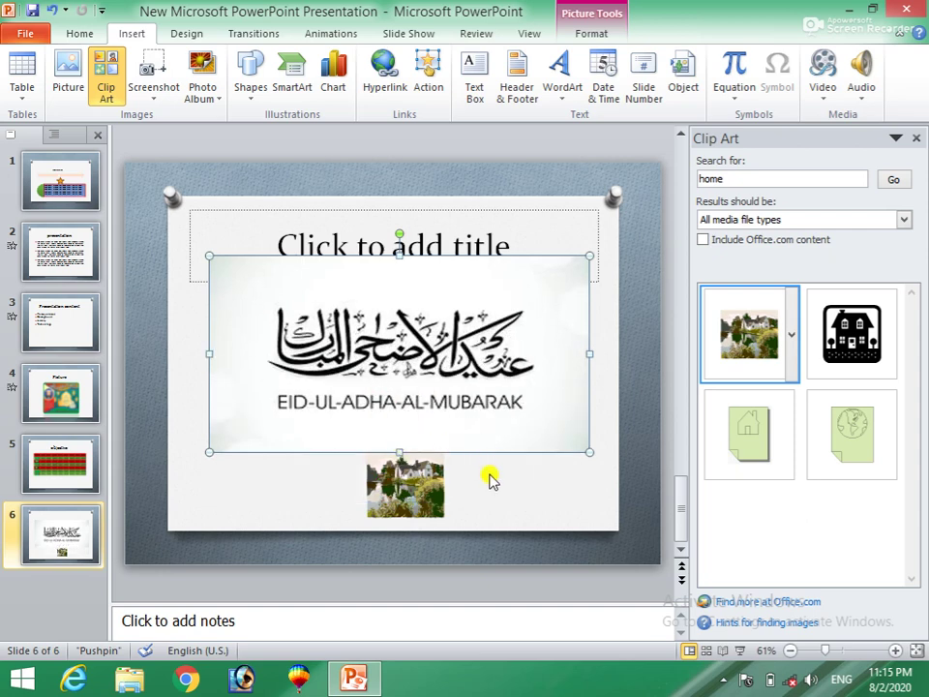
{"action": "left_click_drag", "start_coordinate": [398, 258], "coordinate": [388, 328]}
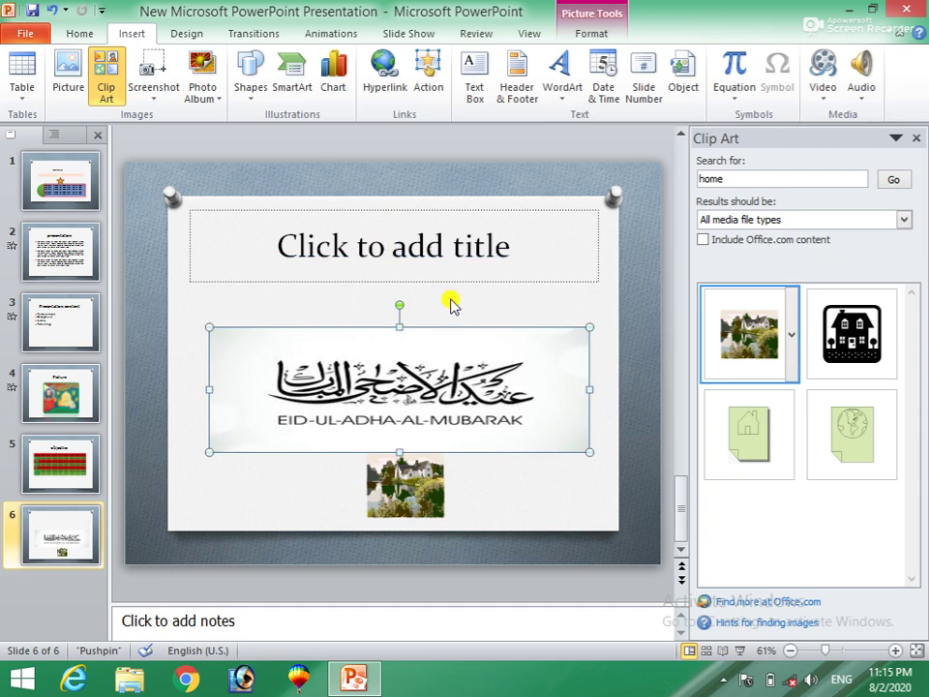
{"action": "left_click", "coordinate": [450, 303]}
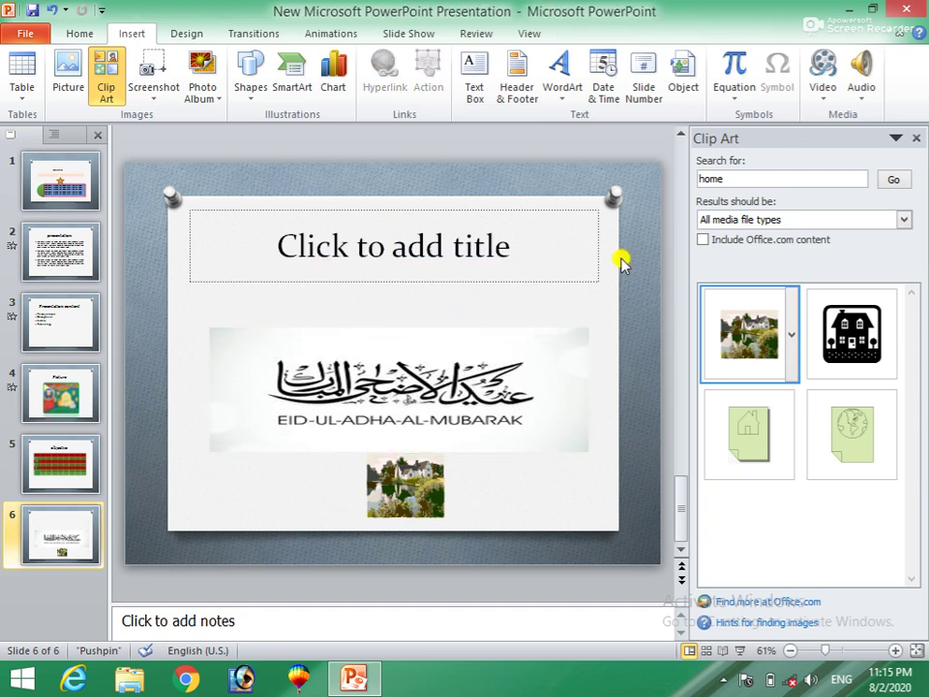
Search Clip Art for 'eid' and then 'cow'
{"action": "left_click", "coordinate": [736, 178]}
{"action": "key", "text": "BackSpace"}
{"action": "key", "text": "BackSpace"}
{"action": "key", "text": "BackSpace"}
{"action": "key", "text": "BackSpace"}
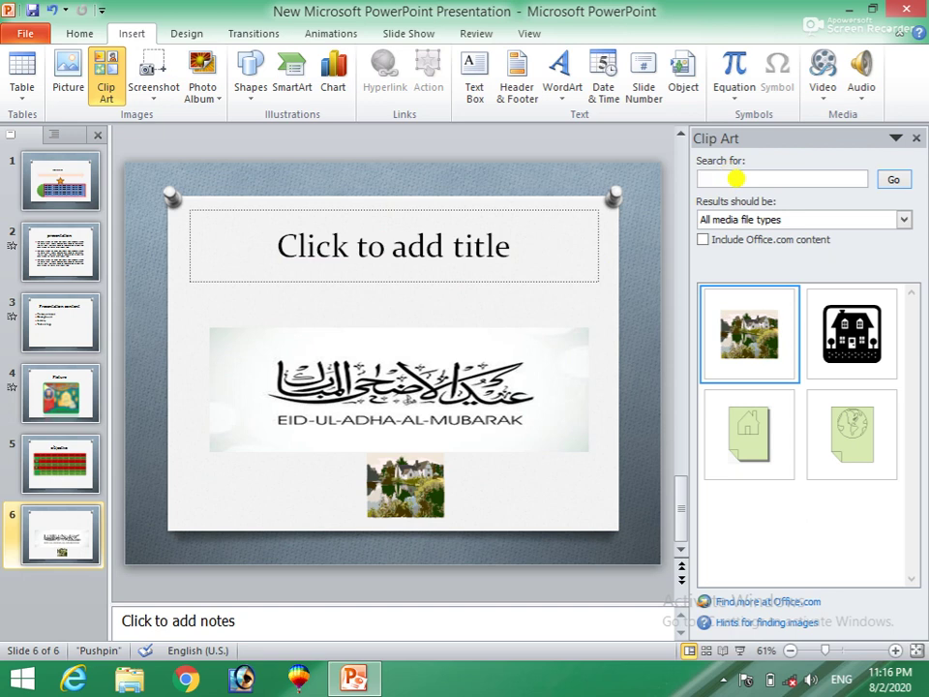
{"action": "type", "text": "eid"}
{"action": "key", "text": "Return"}
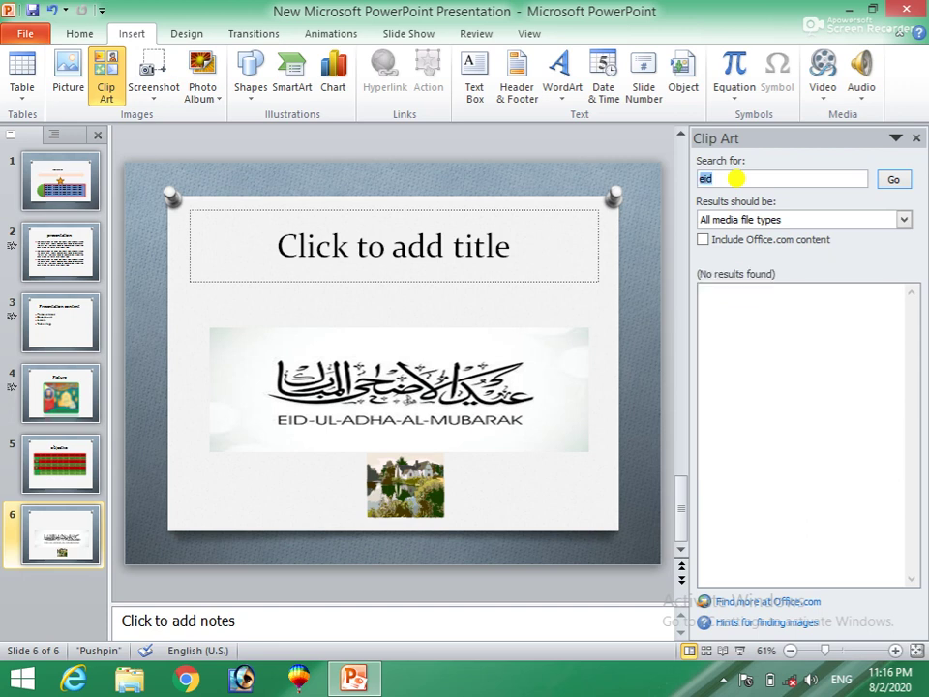
{"action": "type", "text": "cow"}
{"action": "key", "text": "Return"}
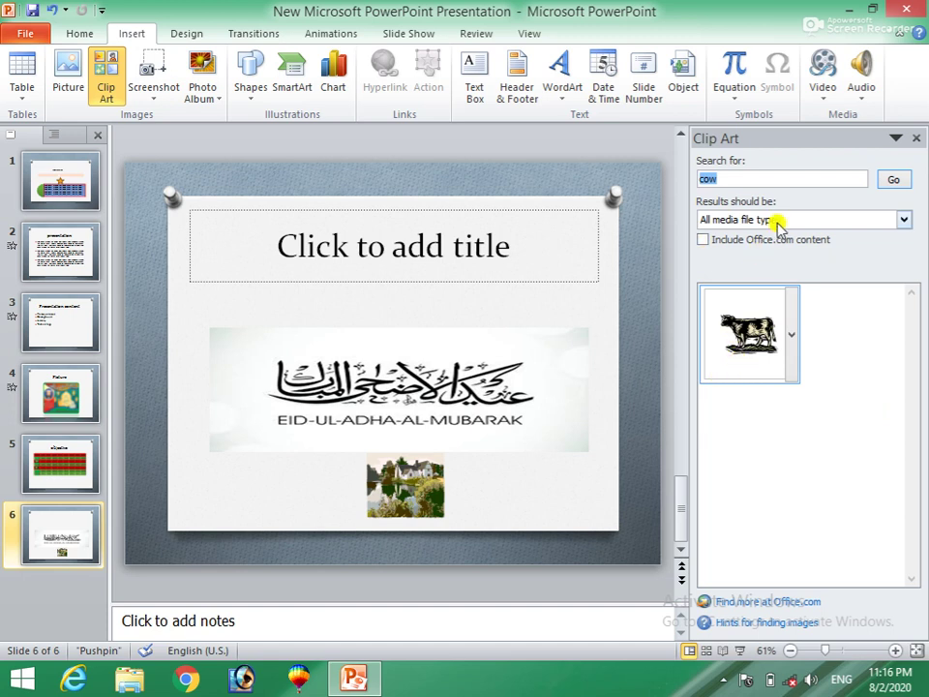
Search Clip Art for 'cat' and then 'year', clearing the term afterwards
{"action": "key", "text": "BackSpace"}
{"action": "type", "text": "cat"}
{"action": "key", "text": "Return"}
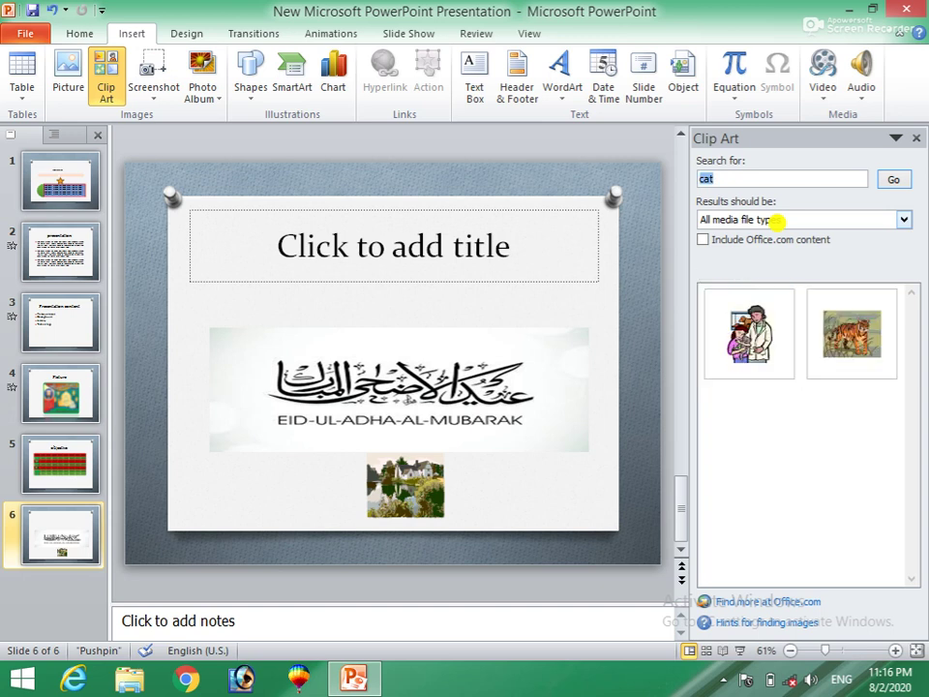
{"action": "key", "text": "BackSpace"}
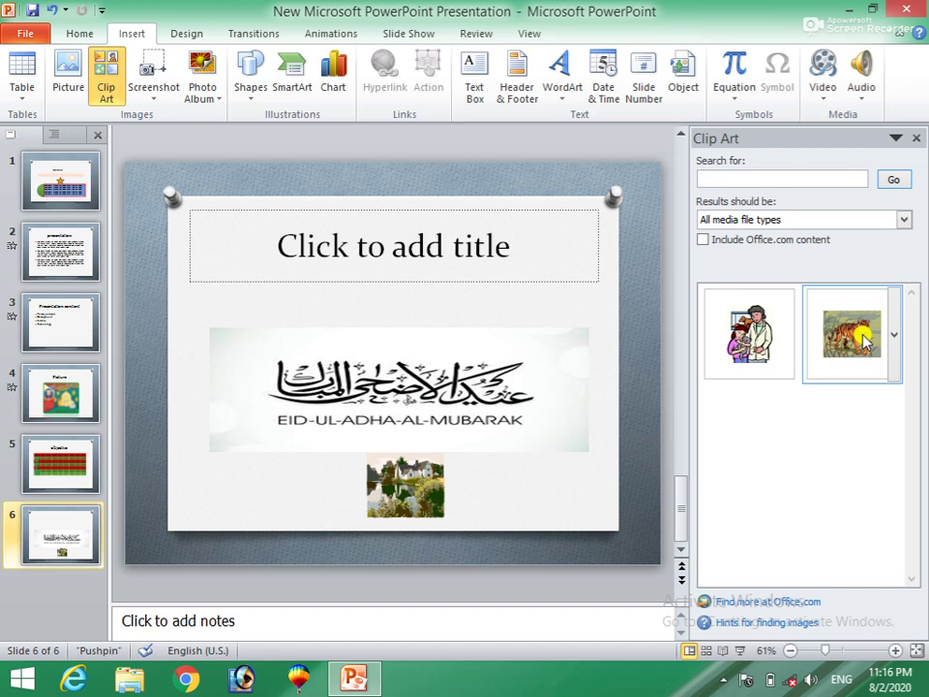
{"action": "type", "text": "year"}
{"action": "key", "text": "Return"}
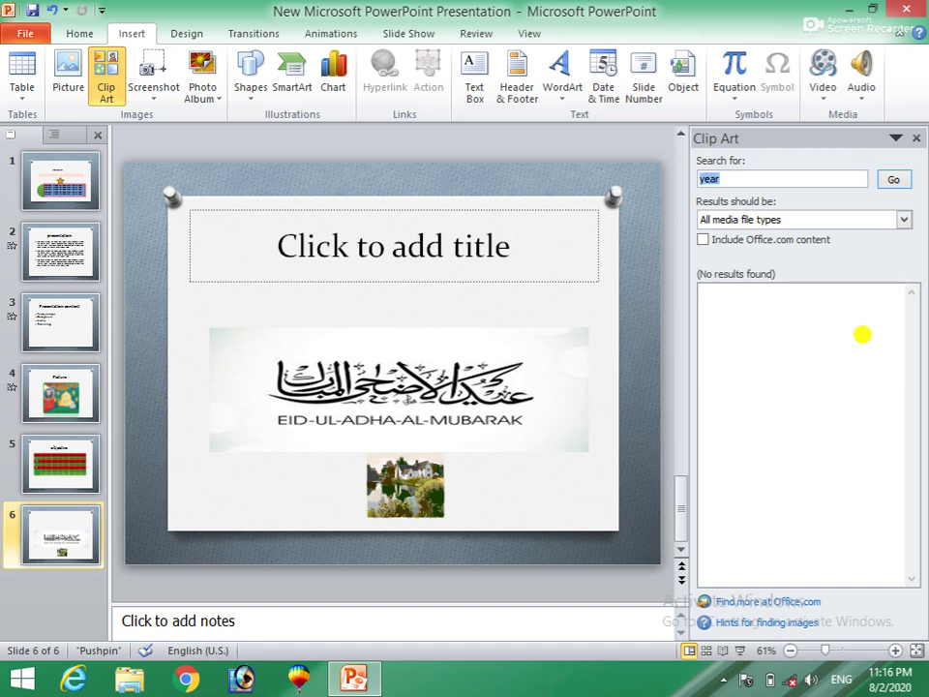
{"action": "key", "text": "BackSpace"}
Check the Results should be media-type list, then close the Clip Art pane
{"action": "left_click", "coordinate": [905, 220]}
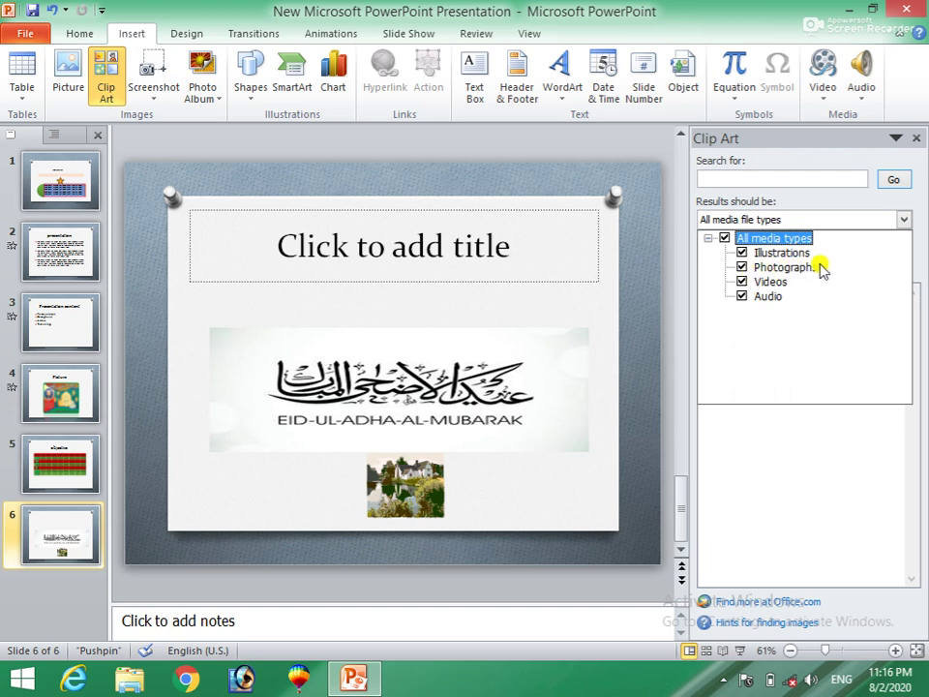
{"action": "left_click", "coordinate": [657, 301]}
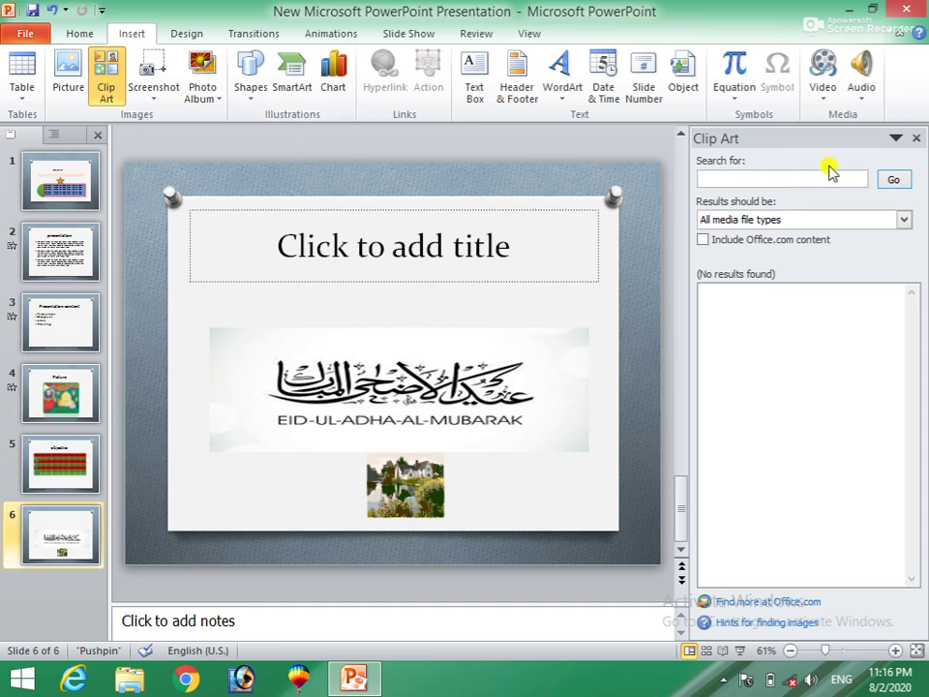
{"action": "left_click", "coordinate": [917, 138]}
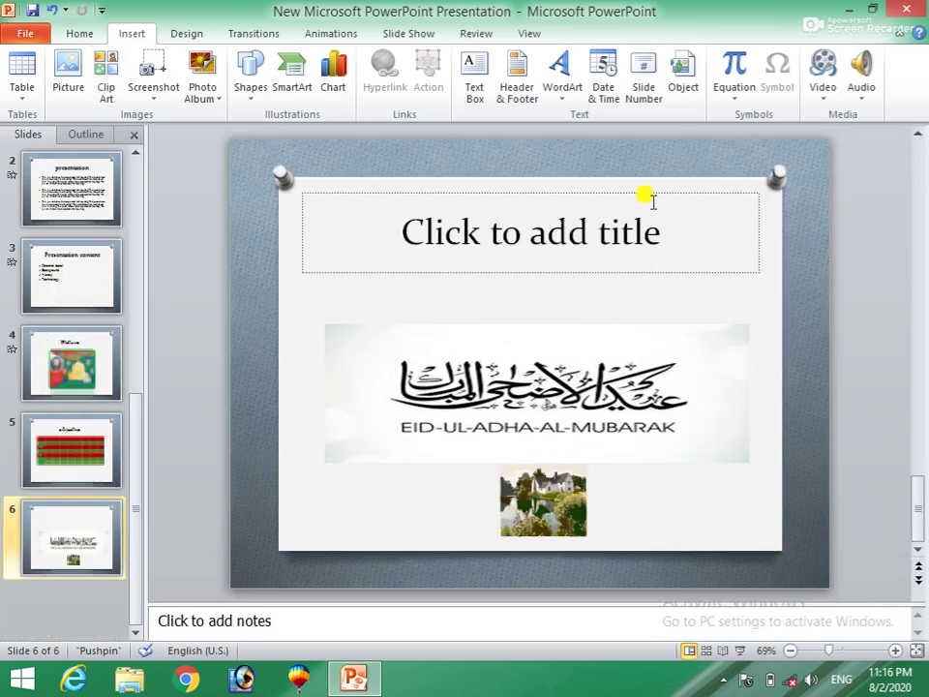